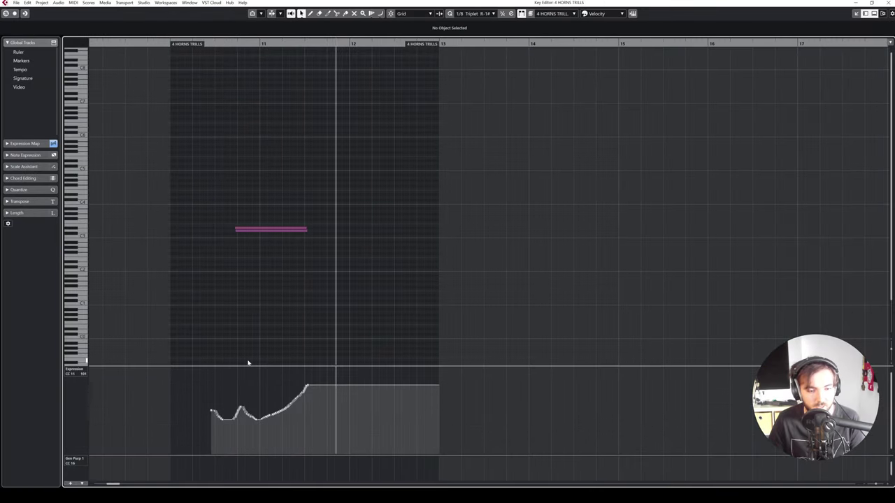
# Step: Draw a new section of the Expression (CC 11) curve in the 4 HORNS TRILLS part
pyautogui.press('h')
pyautogui.press('h')
pyautogui.press('h')
pyautogui.press('h')
pyautogui.press('8')
pyautogui.moveTo(278, 391)
pyautogui.mouseDown()
pyautogui.moveTo(303, 412)
pyautogui.moveTo(349, 415)
pyautogui.moveTo(424, 387)
pyautogui.mouseUp()
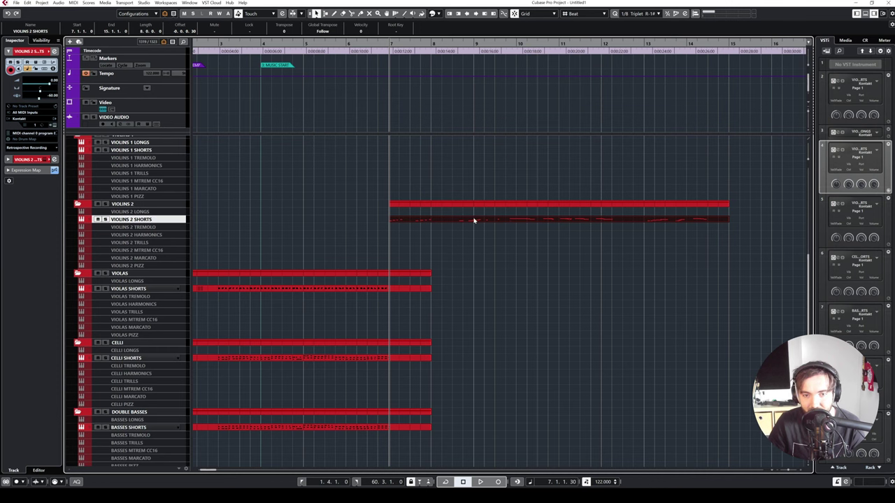
# Step: Move the VIOLINS 2 SHORTS part later along the timeline and shift the choir part later as well
pyautogui.moveTo(485, 216); pyautogui.dragTo(771, 218)
pyautogui.hscroll(-2, 513, 251)
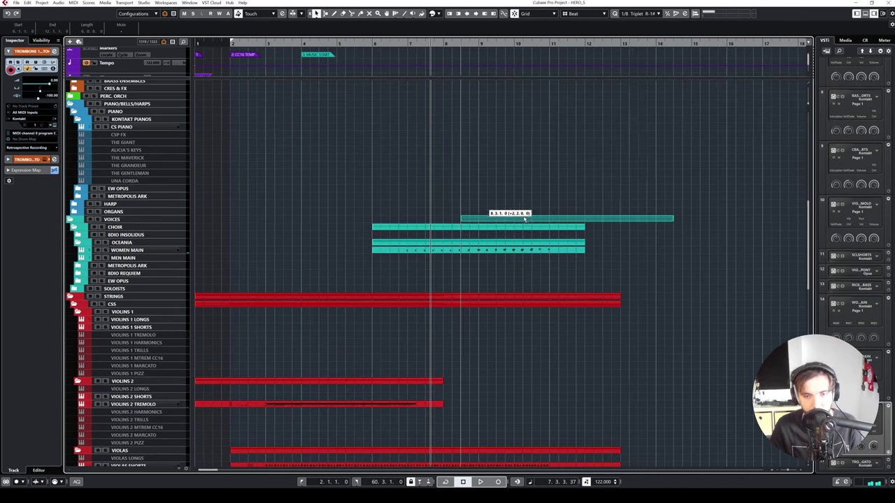
pyautogui.moveTo(509, 214); pyautogui.dragTo(694, 214)
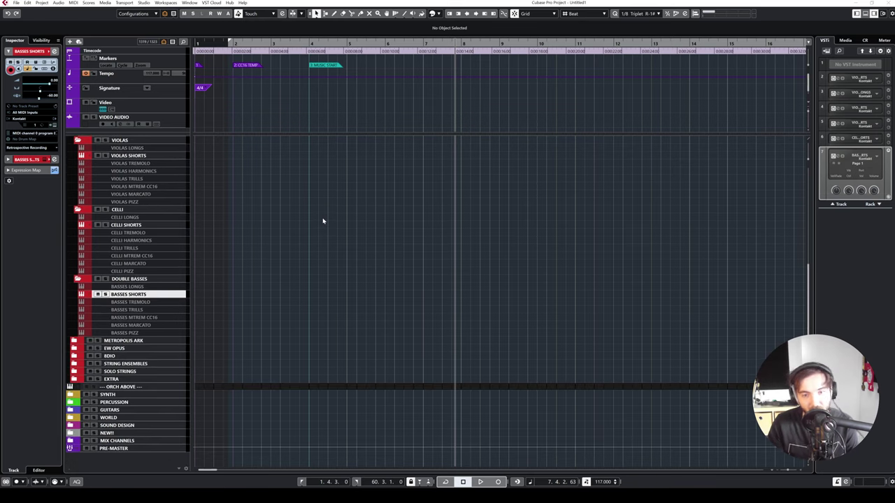
# Step: Inspect the Kontakt microphone mix of the CELLI SHORTS and BASSES SHORTS instruments, then close the instrument window
pyautogui.scroll(5, 323, 221)
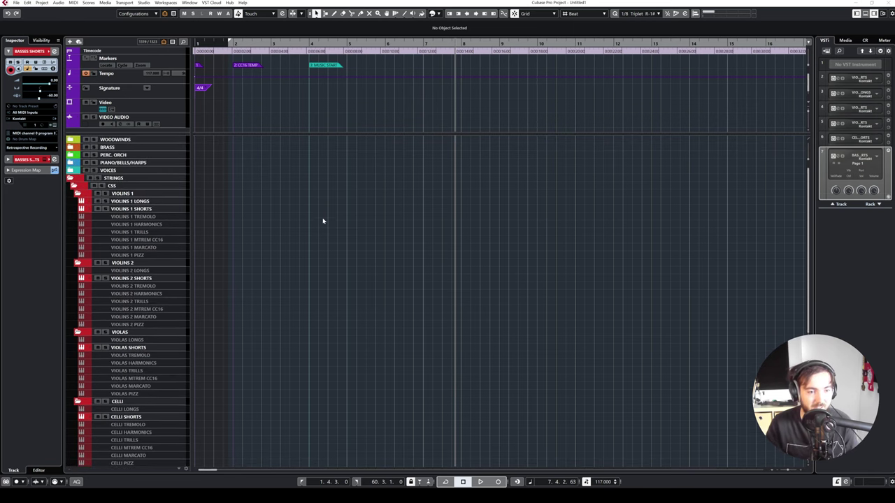
pyautogui.scroll(-3, 323, 221)
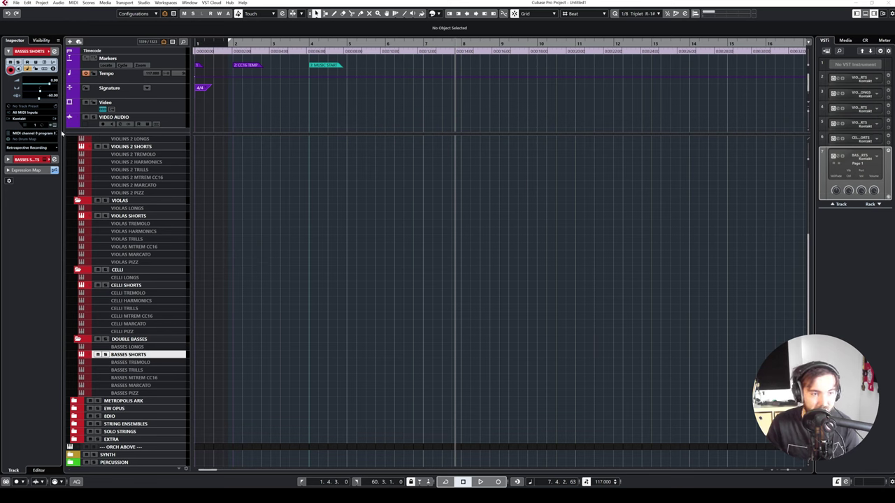
pyautogui.click(141, 285)
pyautogui.click(54, 126)
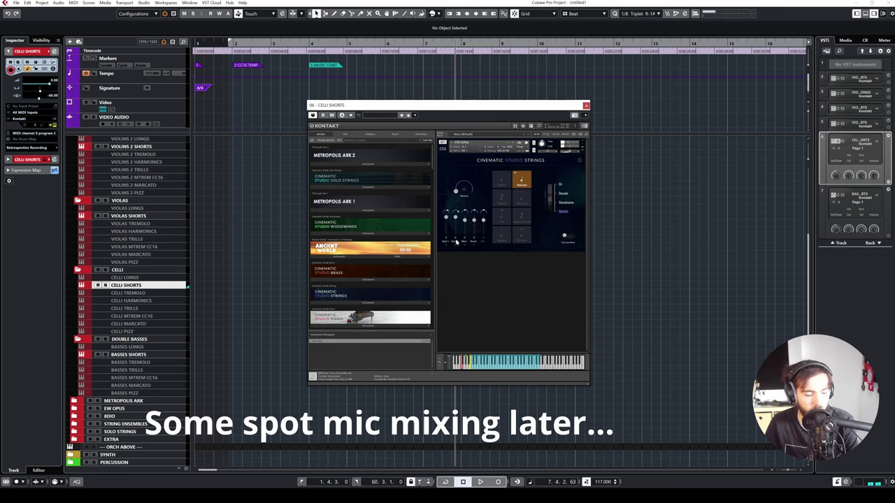
pyautogui.click(140, 355)
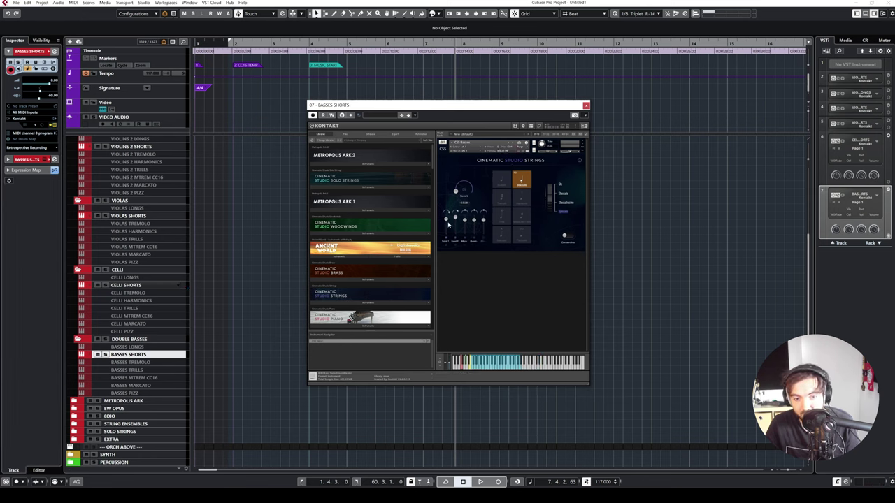
pyautogui.press('Escape')
# Step: Select CELLI SHORTS and BASSES SHORTS together and insert the retrospective MIDI recording
pyautogui.keyDown('ctrl'); pyautogui.click(139, 291); pyautogui.keyUp('ctrl')
pyautogui.keyDown('ctrl'); pyautogui.click(140, 285); pyautogui.keyUp('ctrl')
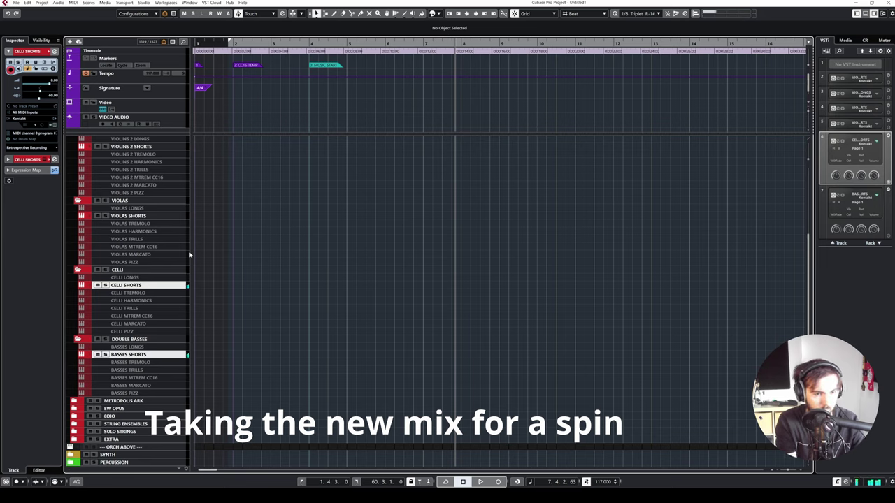
pyautogui.click(521, 483)
# Step: Split the long CELLI SHORTS part at 84.4.1 and delete everything before the split
pyautogui.hscroll(5, 552, 302)
pyautogui.scroll(-8, 553, 306)
pyautogui.scroll(1, 550, 296)
pyautogui.hscroll(4, 568, 296)
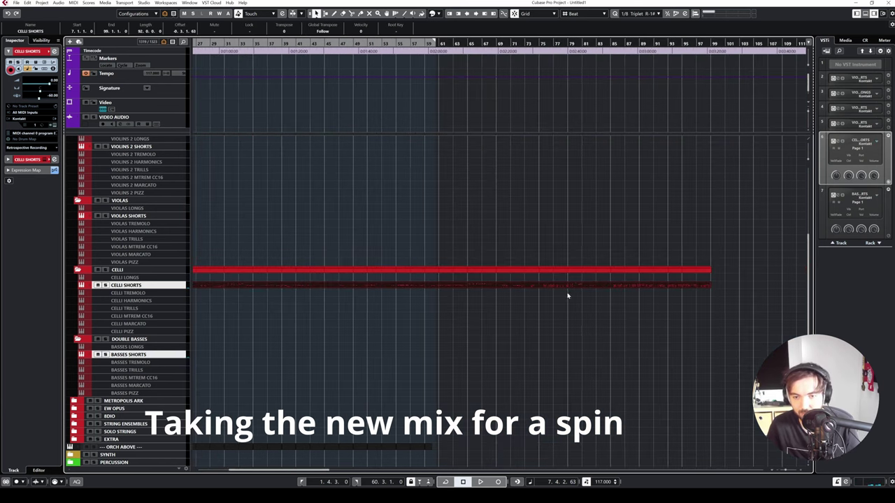
pyautogui.click(610, 46)
pyautogui.rightClick(605, 283)
pyautogui.click(642, 285)
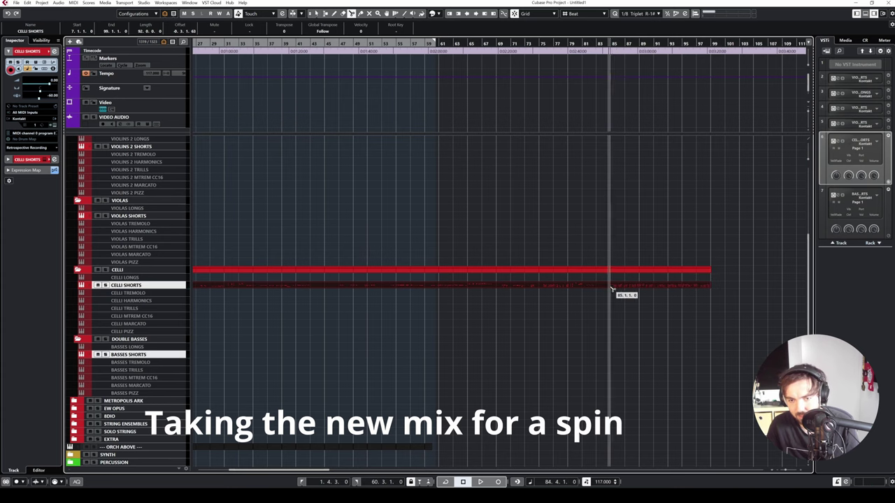
pyautogui.click(610, 287)
pyautogui.press('1')
pyautogui.click(591, 286)
pyautogui.press('Delete')
# Step: Move the remaining CELLI SHORTS part to 3.3.1 and play it back
pyautogui.click(632, 288)
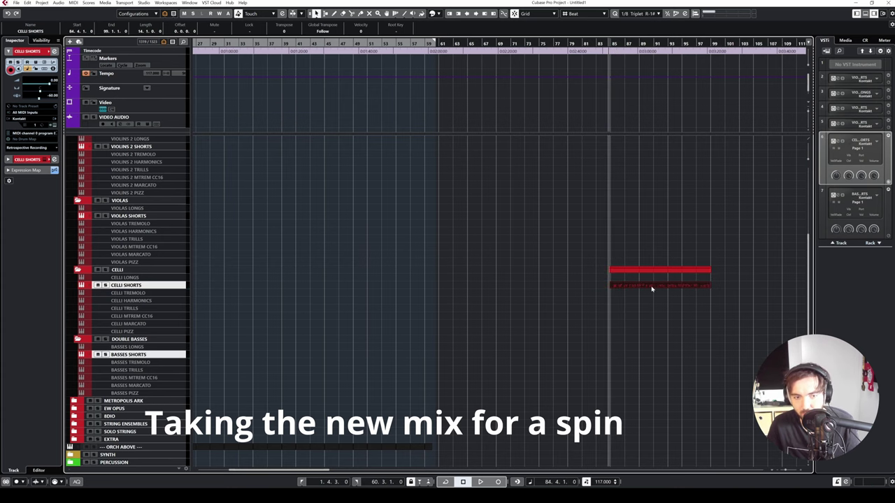
pyautogui.hscroll(-2, 651, 288)
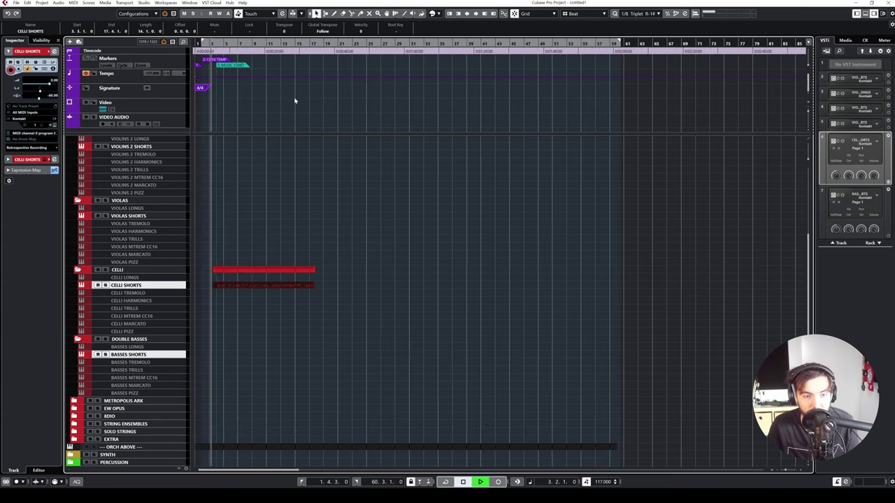
pyautogui.press('space')
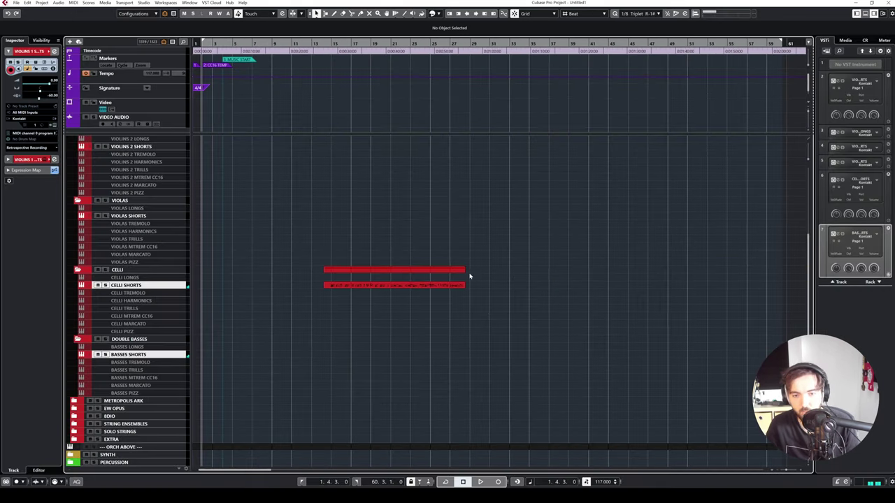
# Step: Record a take of the low-string line on CELLI SHORTS and BASSES SHORTS together
pyautogui.scroll(3, 157, 196)
pyautogui.press('KP_Multiply')
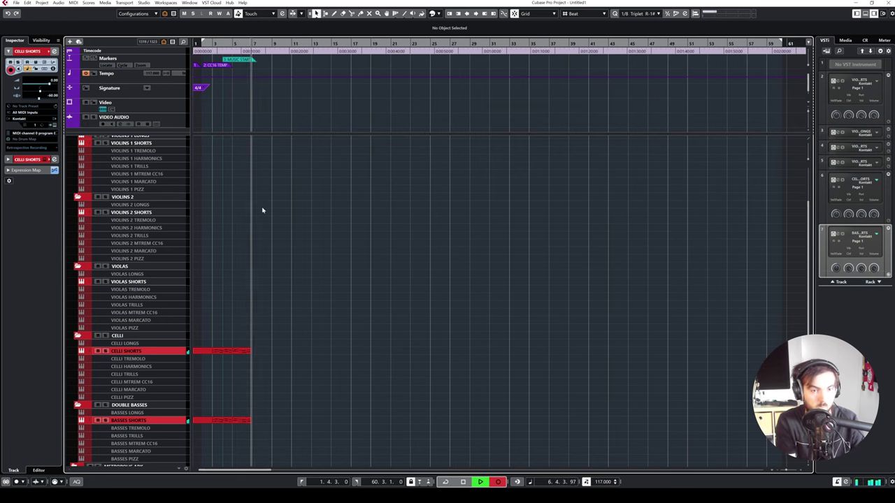
pyautogui.press('space')
# Step: Examine the recorded CELLI SHORTS and BASSES SHORTS notes together in the Key Editor, then close it
pyautogui.click(238, 353)
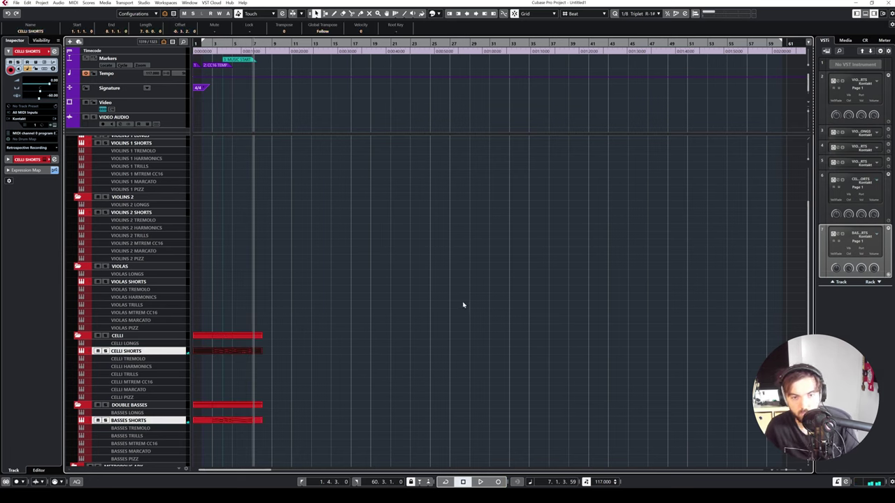
pyautogui.moveTo(335, 425); pyautogui.dragTo(236, 343)
pyautogui.press('Return')
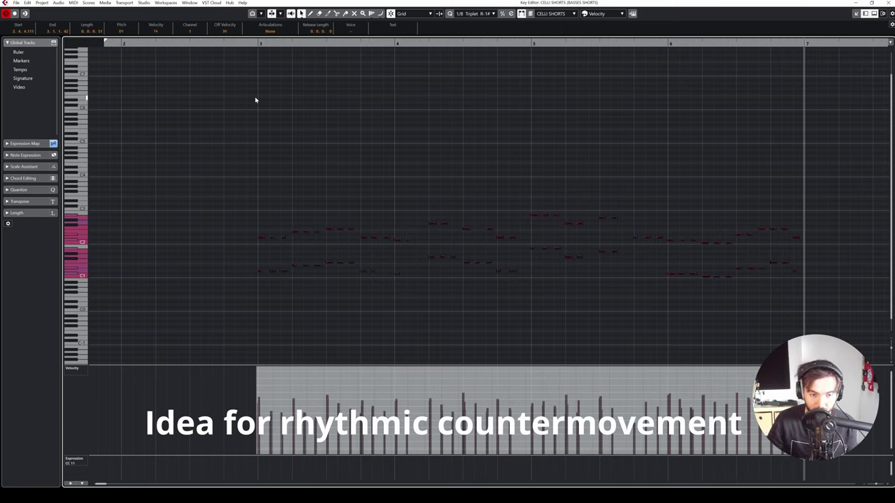
pyautogui.moveTo(184, 124); pyautogui.dragTo(680, 337)
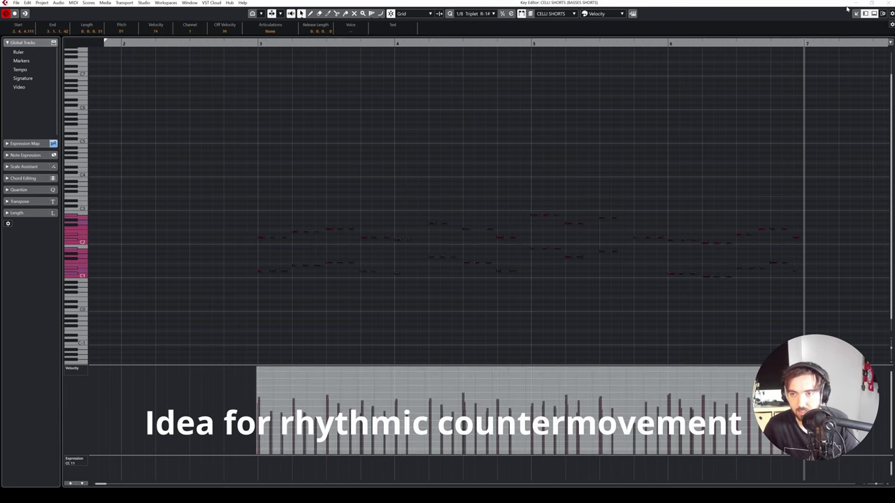
pyautogui.click(888, 3)
# Step: Record a short rhythmic countermovement idea on VIOLAS SHORTS, starting from the left locator
pyautogui.click(137, 282)
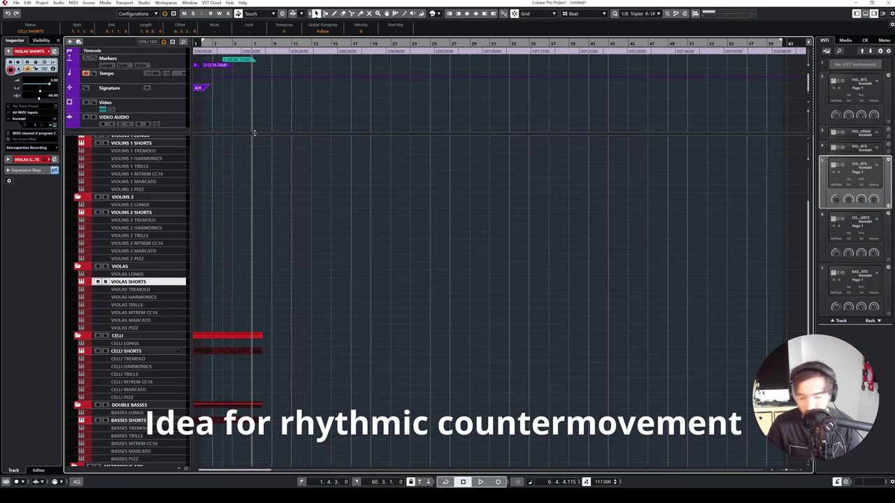
pyautogui.press('KP_1')
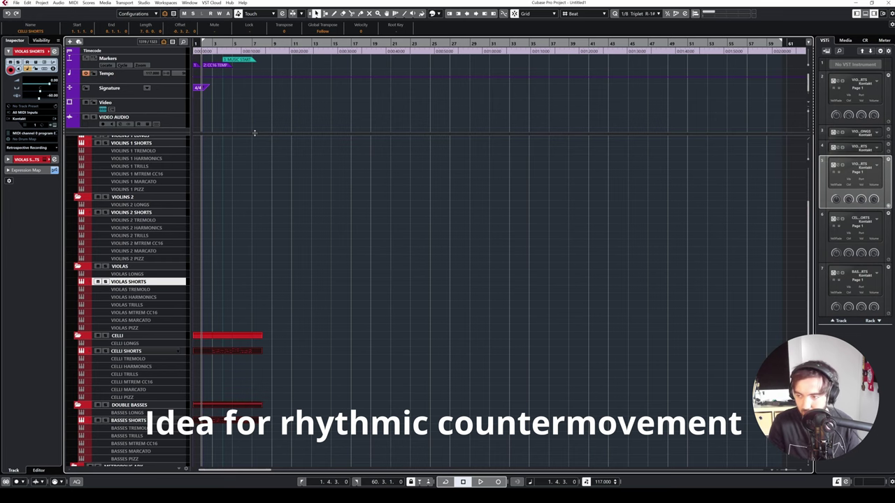
pyautogui.press('KP_Multiply')
pyautogui.press('KP_0')
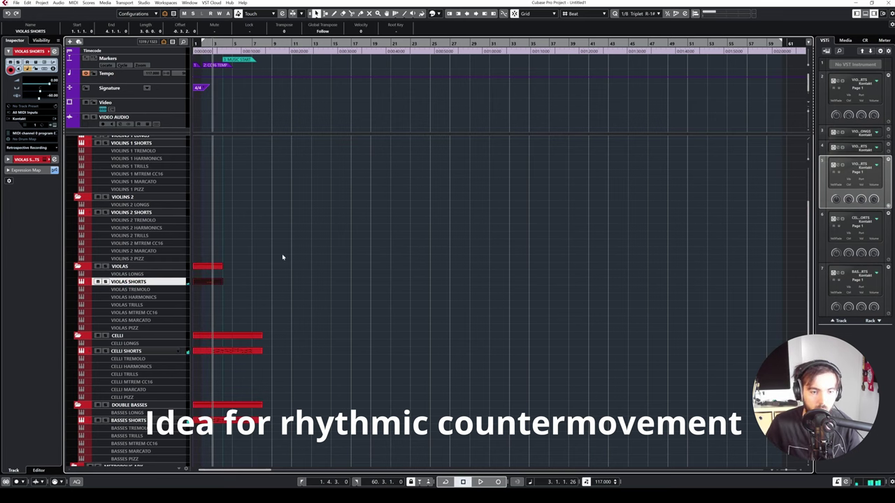
# Step: Reshape the note velocities in the VIOLAS SHORTS part, raising the third and fifth notes, and mute the track
pyautogui.doubleClick(215, 281)
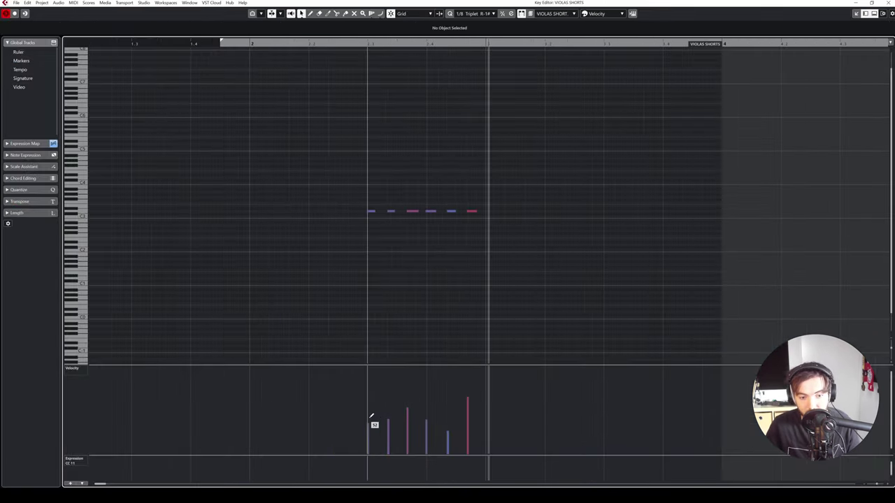
pyautogui.click(410, 396)
pyautogui.click(433, 416)
pyautogui.click(450, 410)
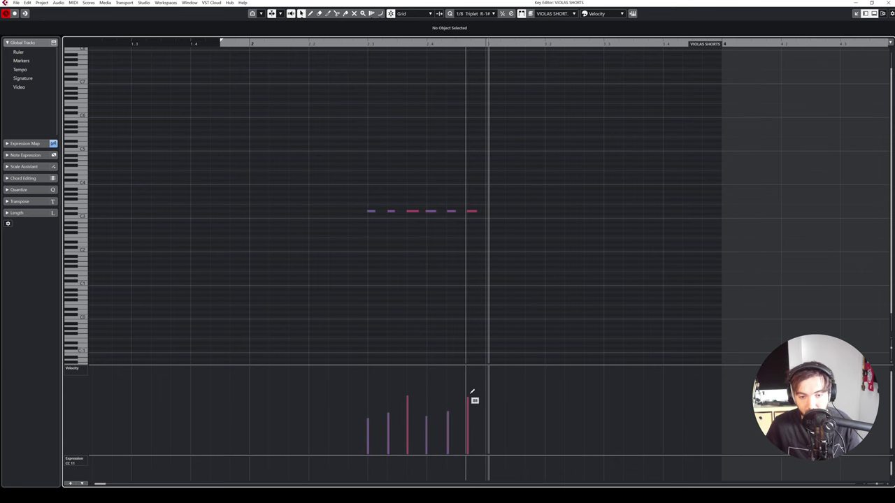
pyautogui.click(888, 3)
pyautogui.click(98, 281)
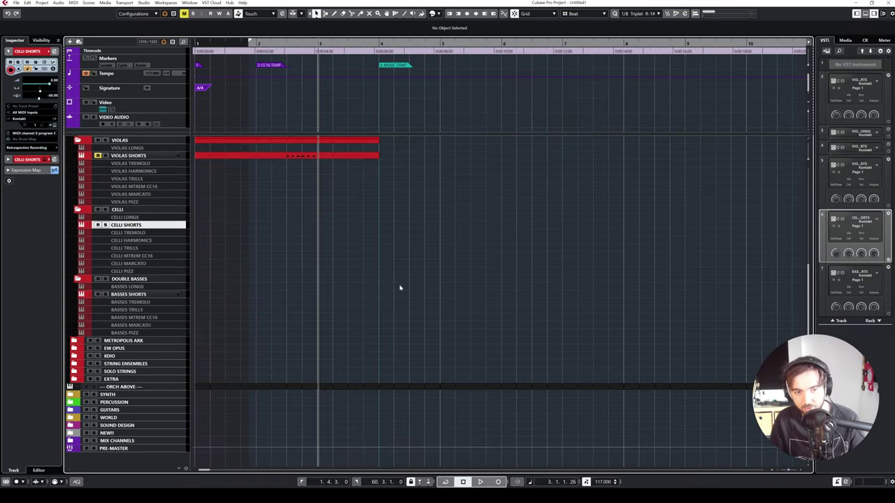
# Step: Record another take of the line on CELLI SHORTS and BASSES SHORTS, and delete both recorded parts
pyautogui.press('space')
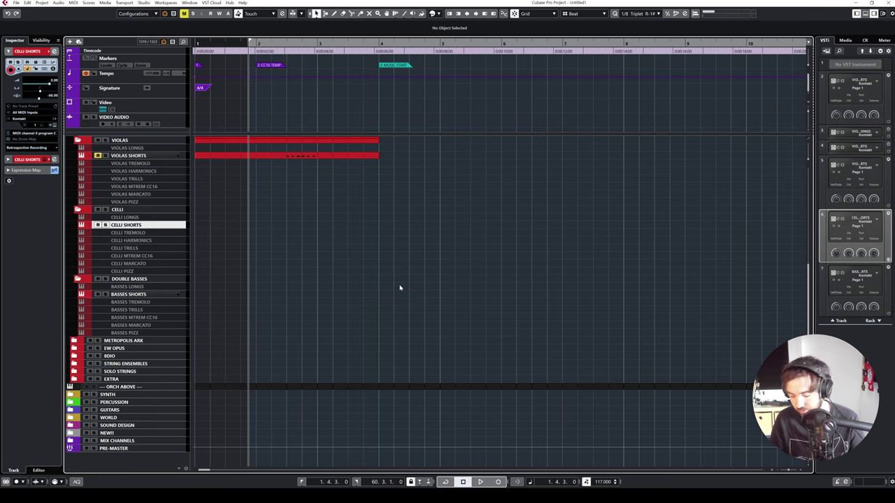
pyautogui.press('KP_Multiply')
pyautogui.keyDown('ctrl'); pyautogui.click(139, 296); pyautogui.keyUp('ctrl')
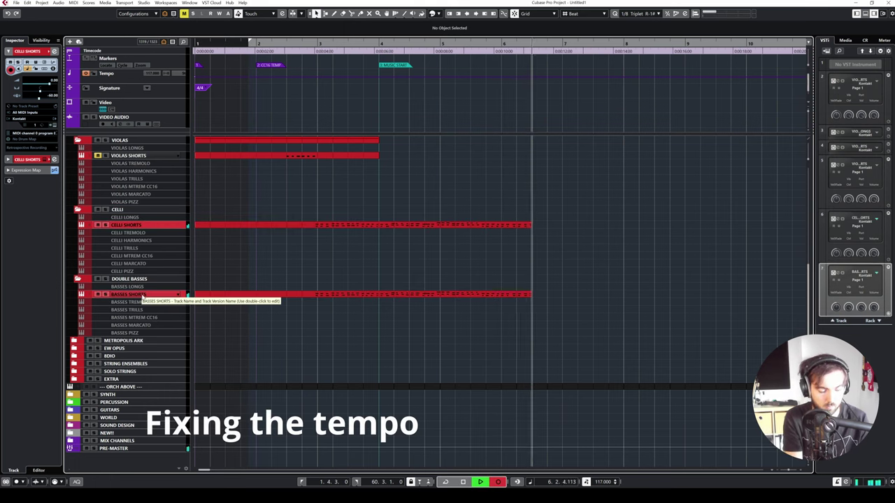
pyautogui.press('space')
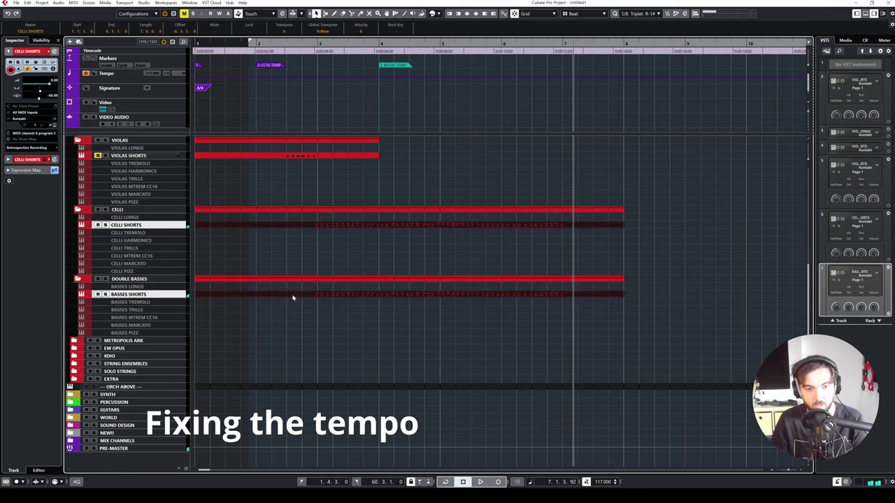
pyautogui.moveTo(399, 350); pyautogui.dragTo(390, 202)
pyautogui.press('Delete')
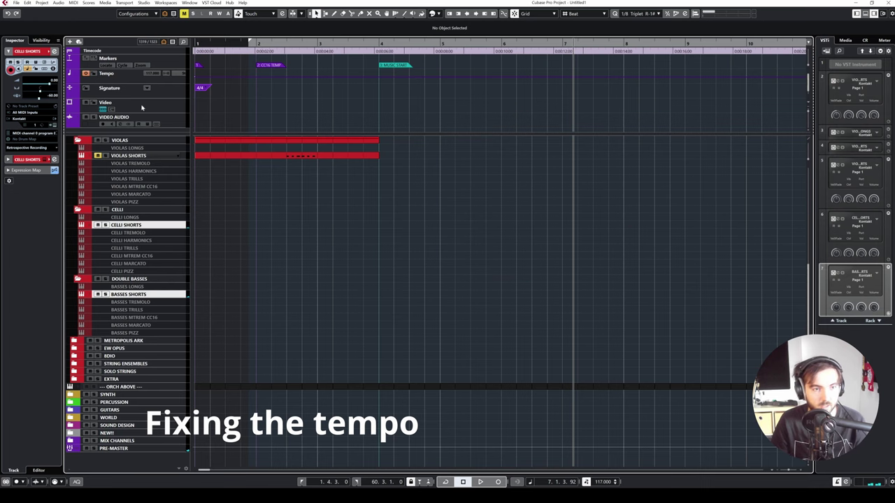
# Step: Try a tempo of 125 with a new low-strings recording, and undo the take
pyautogui.click(116, 81)
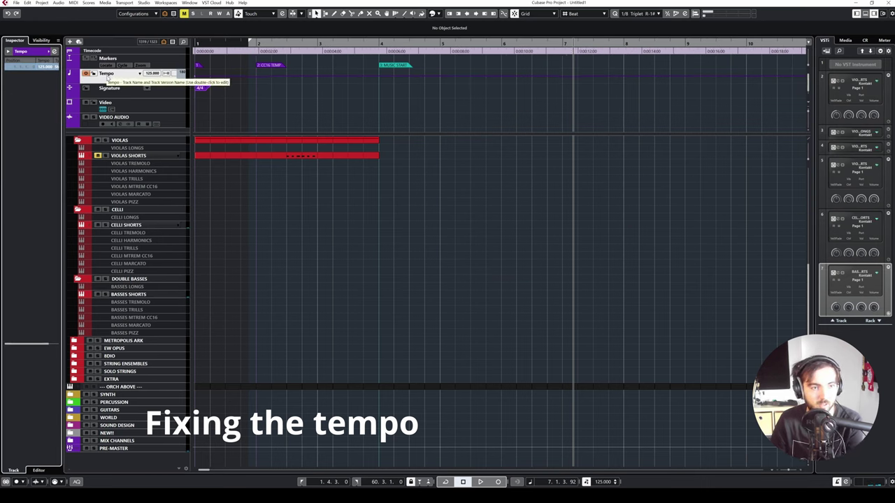
pyautogui.press('KP_1')
pyautogui.press('KP_Multiply')
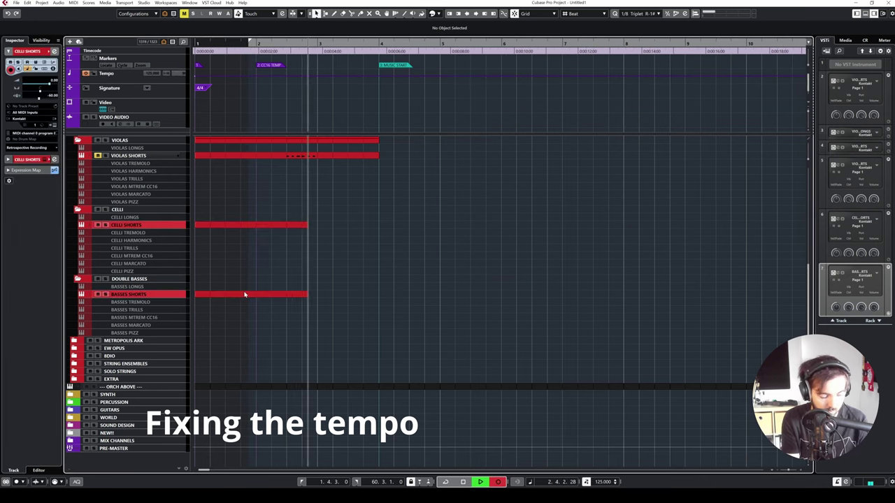
pyautogui.press('space')
pyautogui.hotkey('ctrl', 'z')
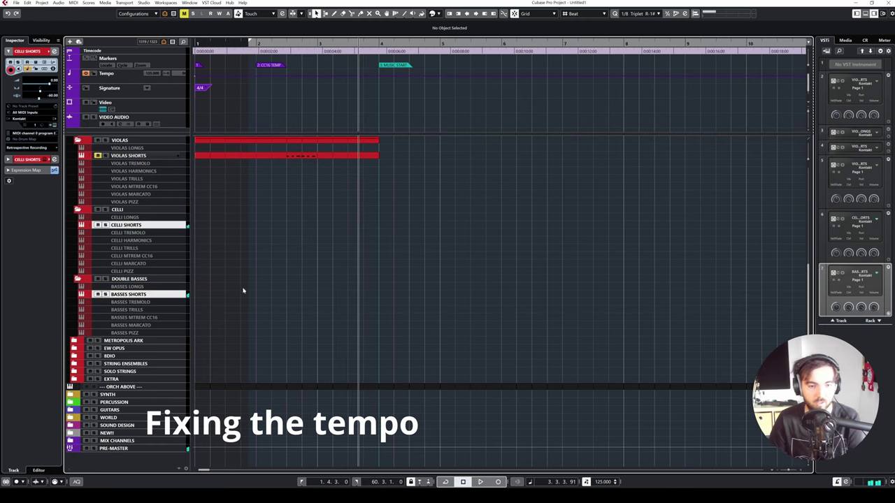
# Step: Record the low-string line on CELLI SHORTS and BASSES SHORTS from the left locator at a tempo of 122
pyautogui.press('KP_1')
pyautogui.press('KP_Multiply')
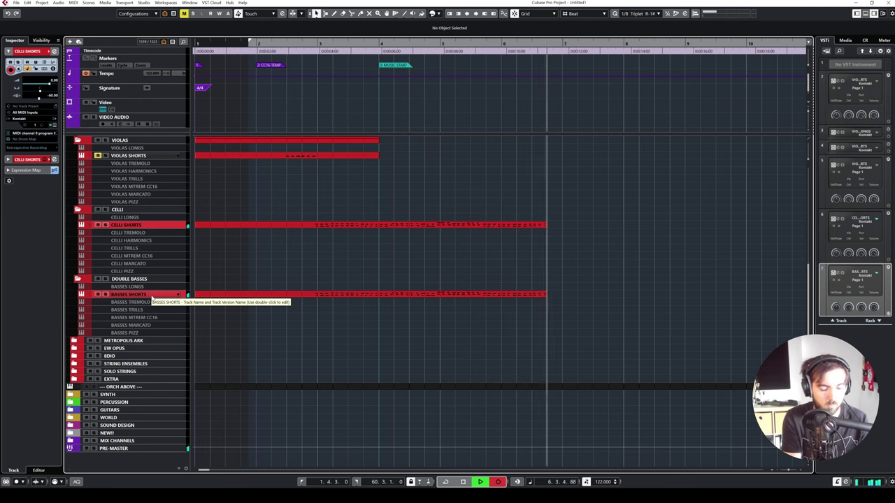
pyautogui.press('space')
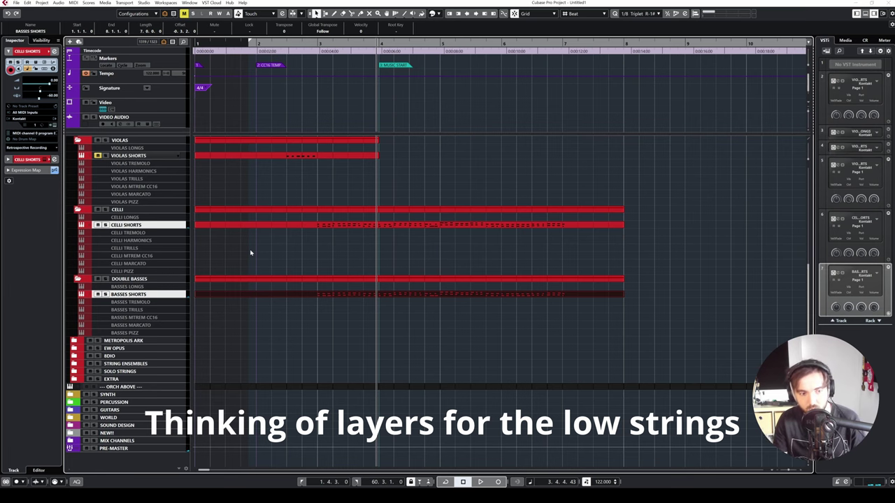
# Step: Expand the BASSOONS and BASSOONS a2 folders and enable the BASSOONS a2 SHORTS and CBASSOON SHORTS tracks
pyautogui.click(241, 264)
pyautogui.scroll(10, 241, 264)
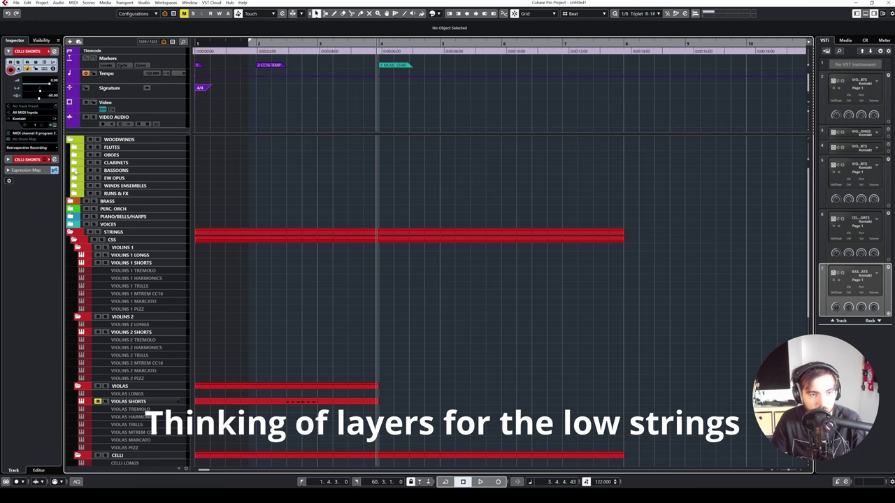
pyautogui.click(74, 170)
pyautogui.click(77, 186)
pyautogui.click(129, 200)
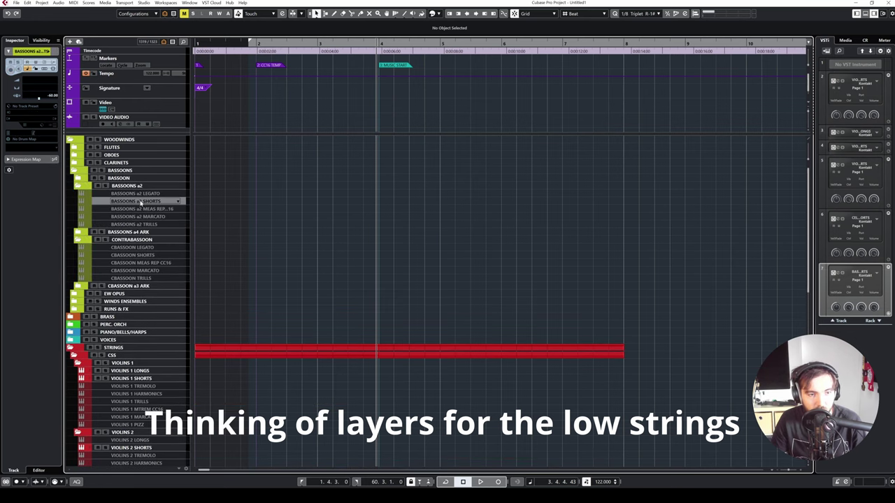
pyautogui.click(178, 253)
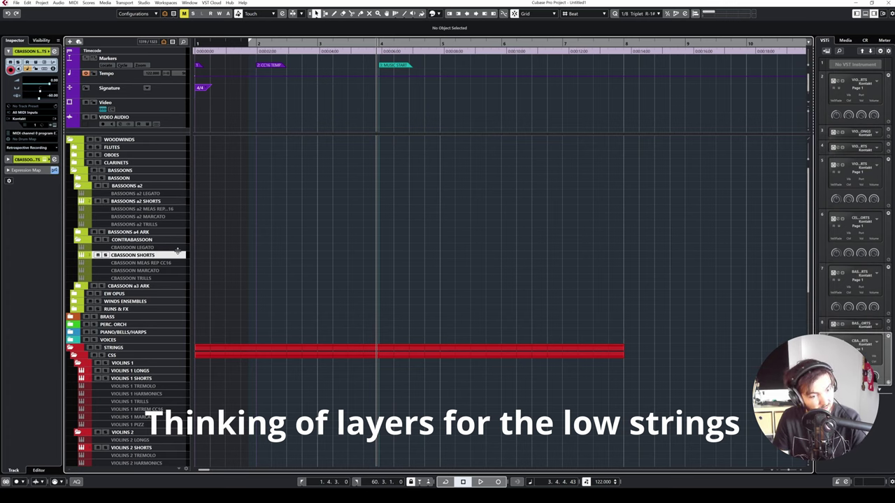
# Step: Try recording a bassoon line on BASSOONS a2 SHORTS from the left locator, and undo the take
pyautogui.keyDown('ctrl'); pyautogui.click(179, 202); pyautogui.keyUp('ctrl')
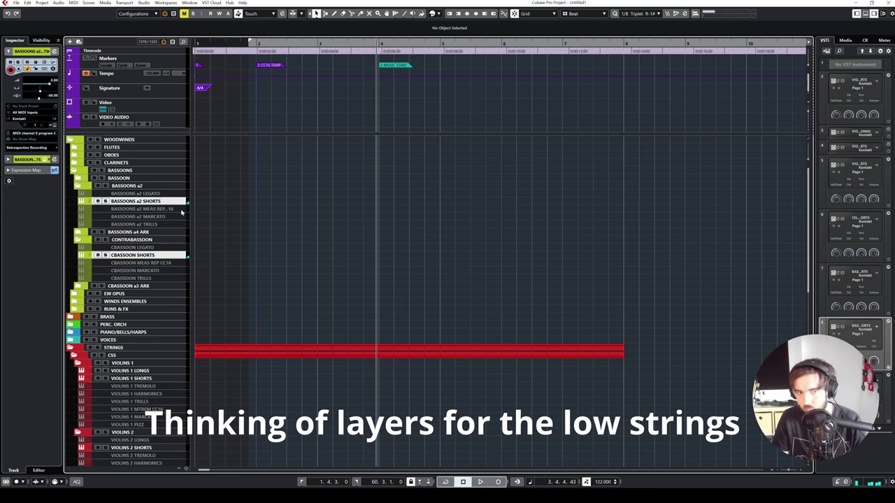
pyautogui.press('KP_Multiply')
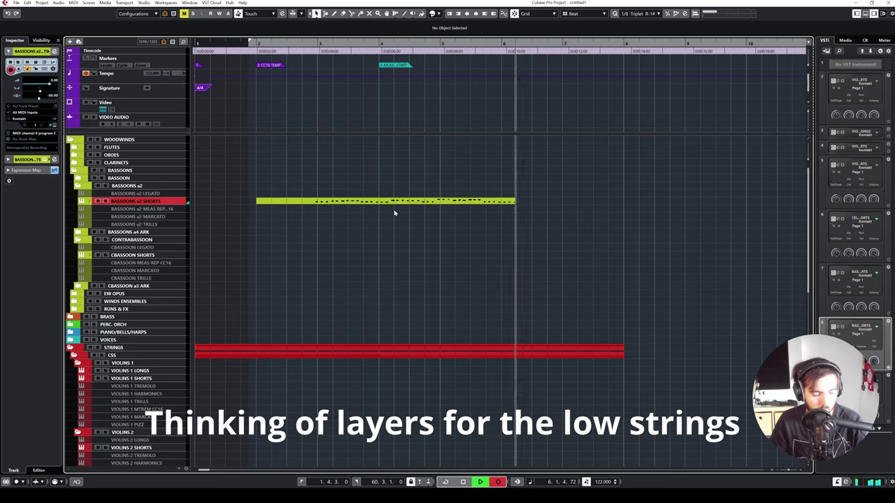
pyautogui.press('space')
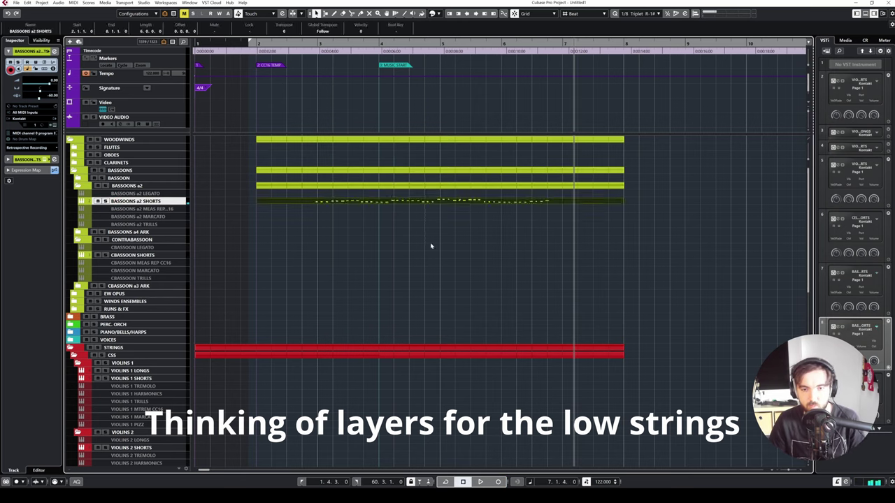
pyautogui.hotkey('ctrl', 'z')
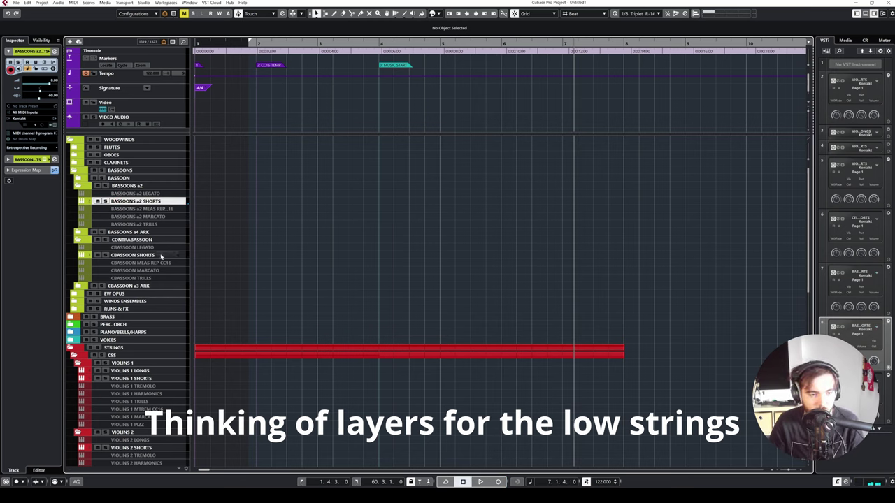
pyautogui.click(140, 255)
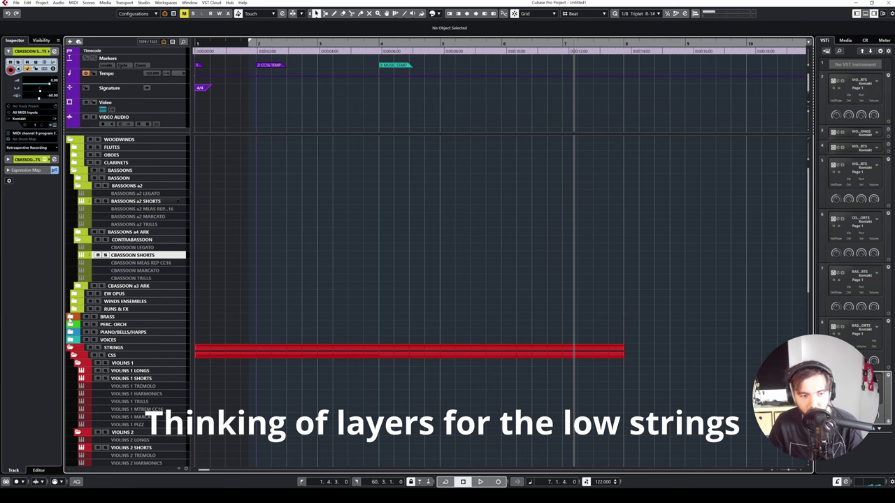
# Step: Try a recorded counter-rhythm on VIOLAS SHORTS over the low strings, and delete the take
pyautogui.scroll(-3, 272, 334)
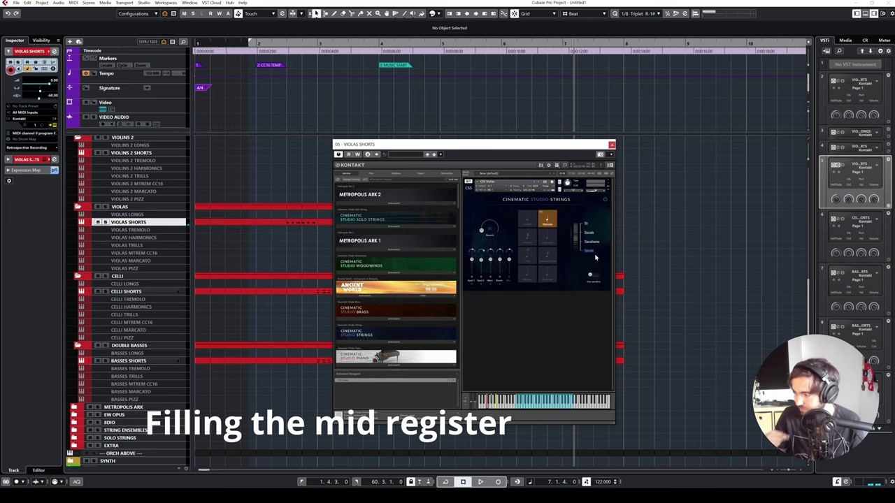
pyautogui.click(612, 145)
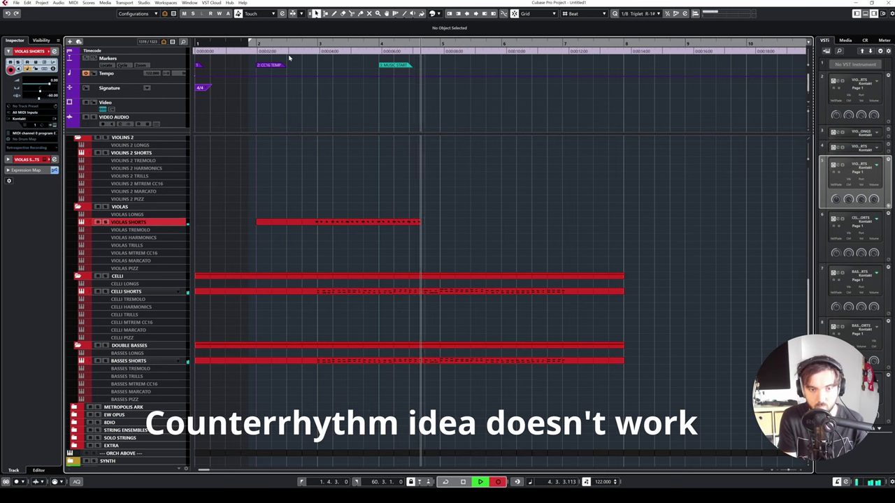
pyautogui.press('space')
pyautogui.press('Delete')
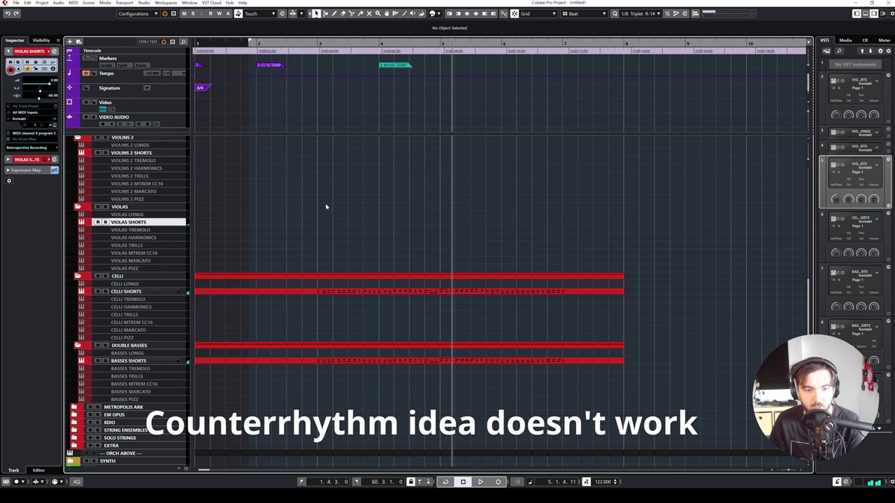
# Step: Set the left locator to 1.4.1.0 and record a regular triplet line on VIOLAS SHORTS
pyautogui.click(242, 43)
pyautogui.press('KP_Multiply')
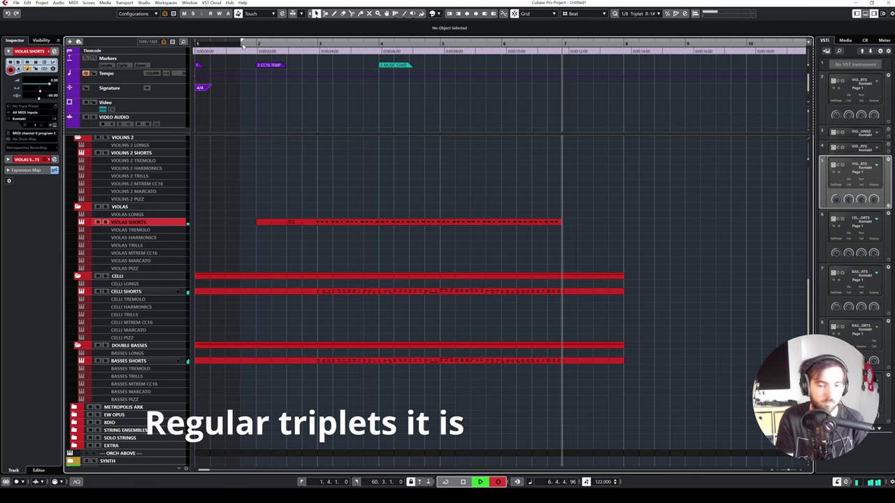
pyautogui.press('space')
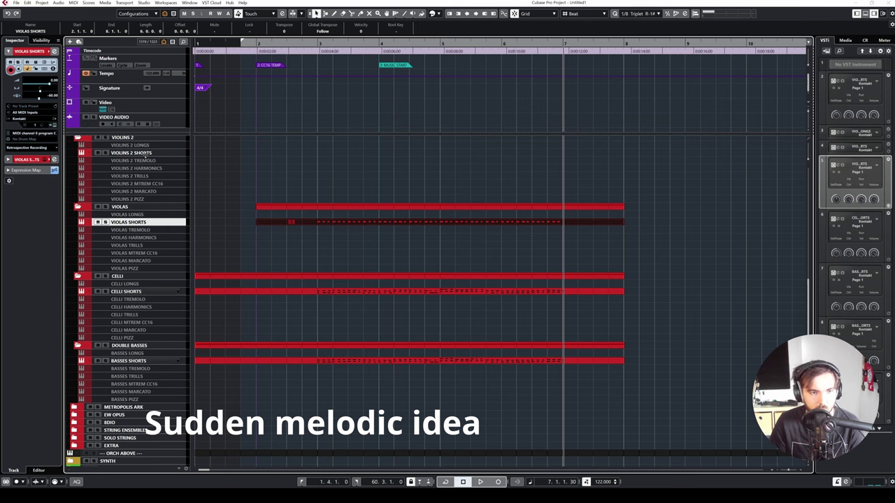
# Step: Capture the melodic idea as a part on VIOLINS 2 SHORTS starting at bar 7
pyautogui.click(144, 153)
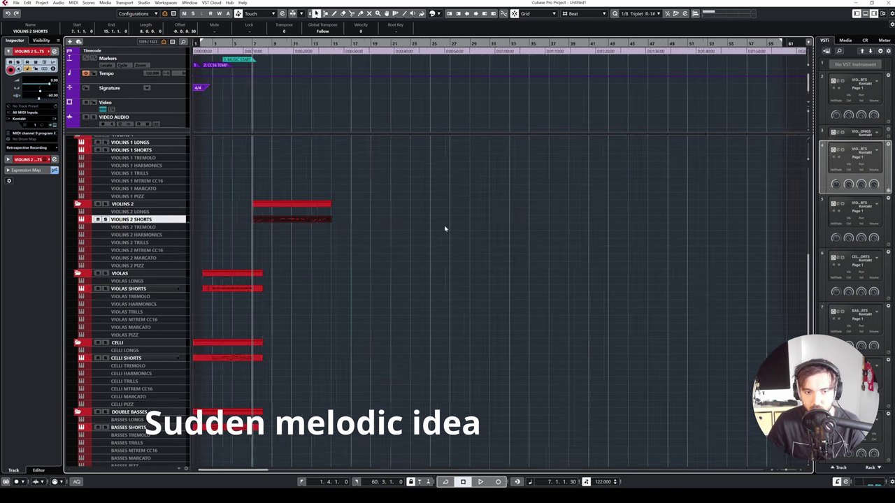
pyautogui.press('h')
pyautogui.press('h')
pyautogui.press('h')
pyautogui.press('h')
pyautogui.press('h')
pyautogui.press('h')
pyautogui.press('h')
pyautogui.press('h')
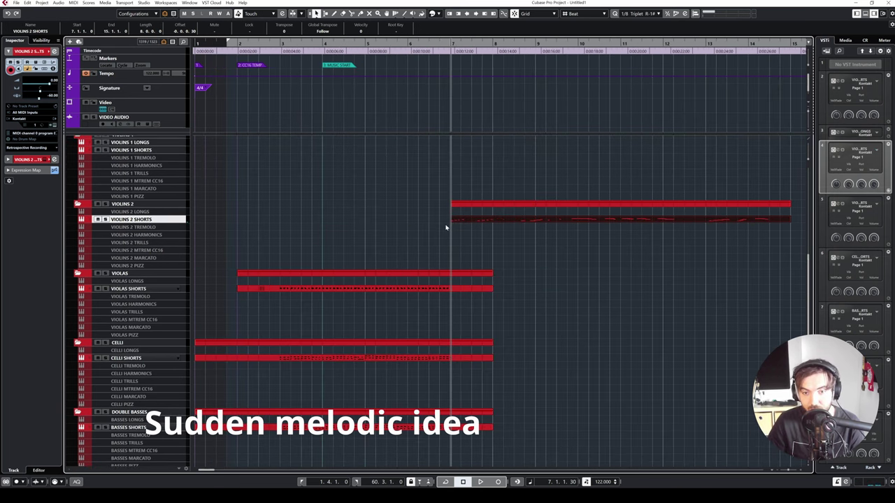
# Step: Check the VIOLINS 2 SHORTS melody in the Key Editor, and move its part to start at about bar 13.7
pyautogui.hscroll(3, 446, 226)
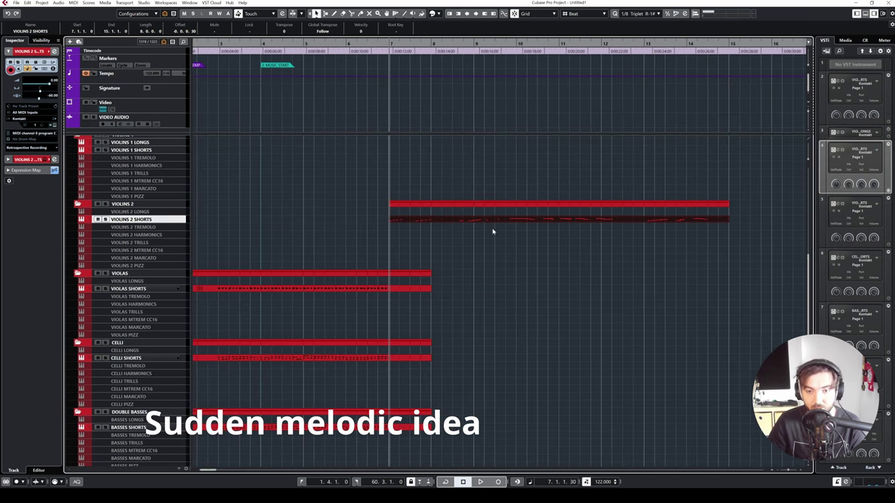
pyautogui.doubleClick(532, 220)
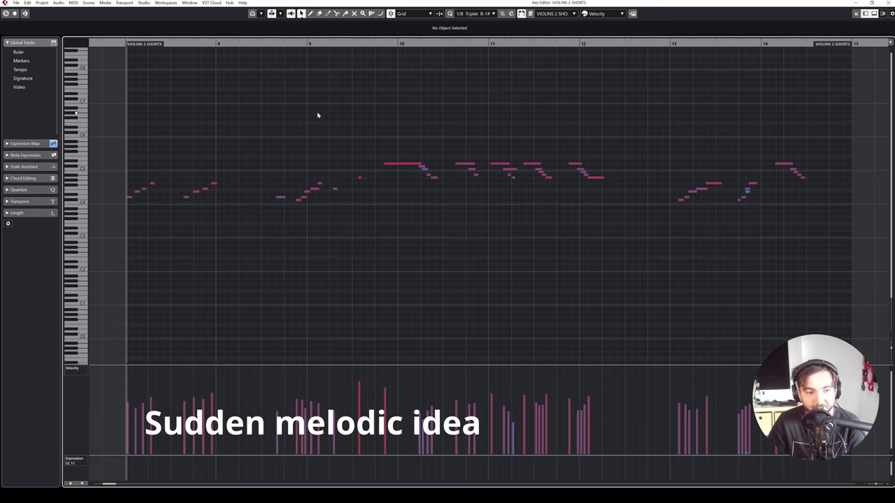
pyautogui.click(885, 3)
pyautogui.moveTo(482, 221); pyautogui.dragTo(767, 220)
# Step: Enable VIOLINS 2 TREMOLO and record a sustained tremolo line on it over the ostinato
pyautogui.hscroll(-2, 589, 252)
pyautogui.press('KP_1')
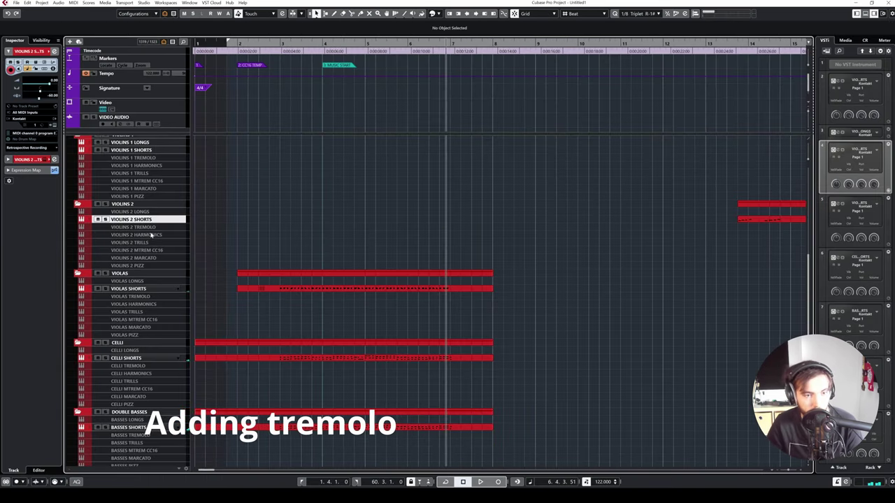
pyautogui.press('Down')
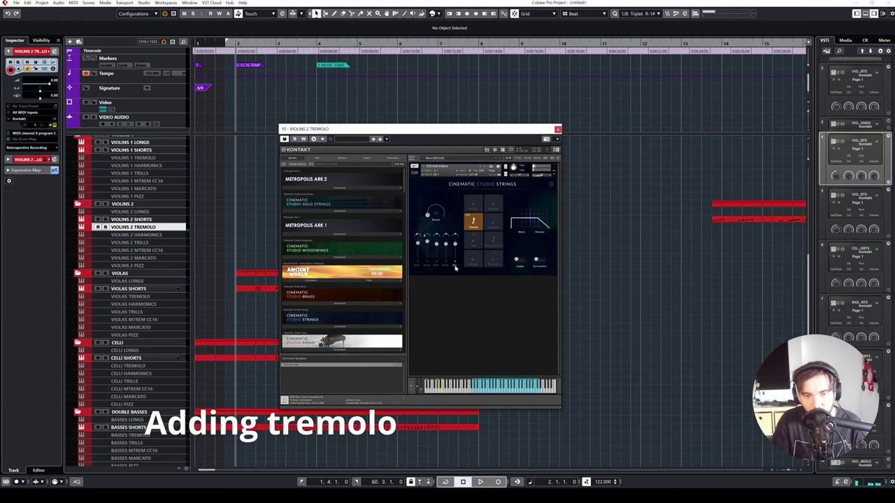
pyautogui.click(557, 129)
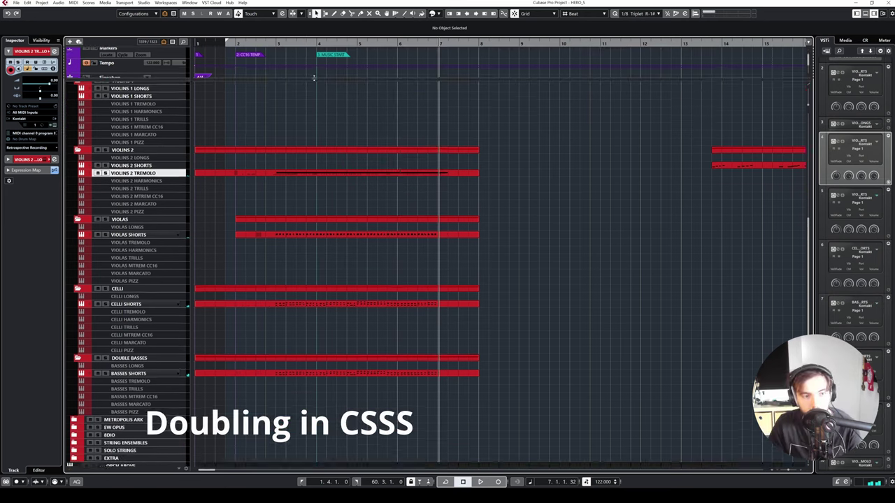
# Step: Expand the SOLO STRINGS, CSSS and CELLO folders, enable SCL SHORTS and double the low-string line on it
pyautogui.scroll(-4, 315, 123)
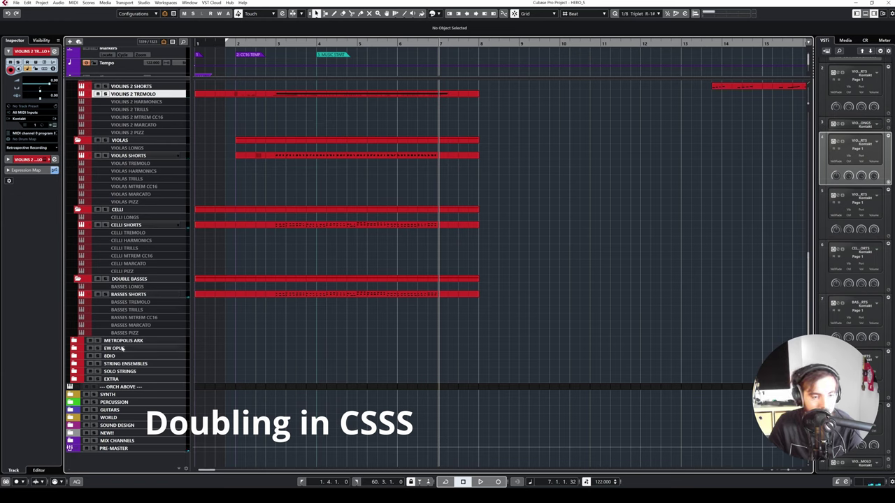
pyautogui.click(74, 371)
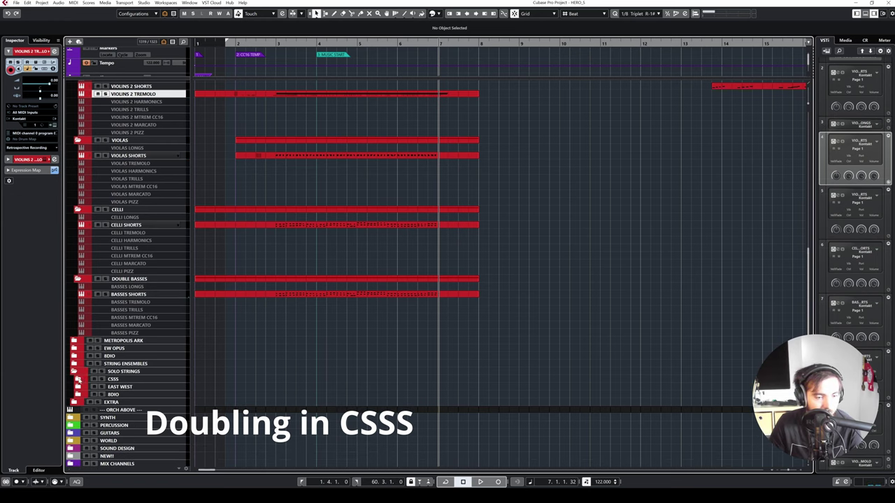
pyautogui.click(79, 379)
pyautogui.click(82, 410)
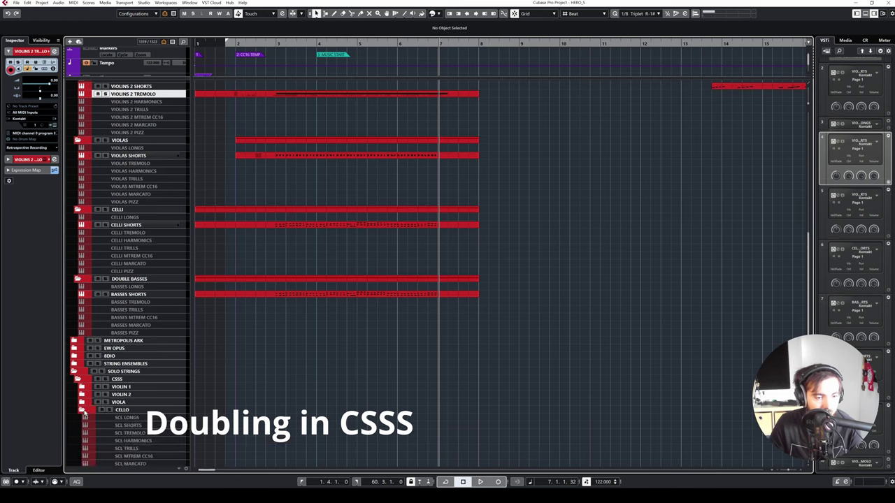
pyautogui.click(128, 425)
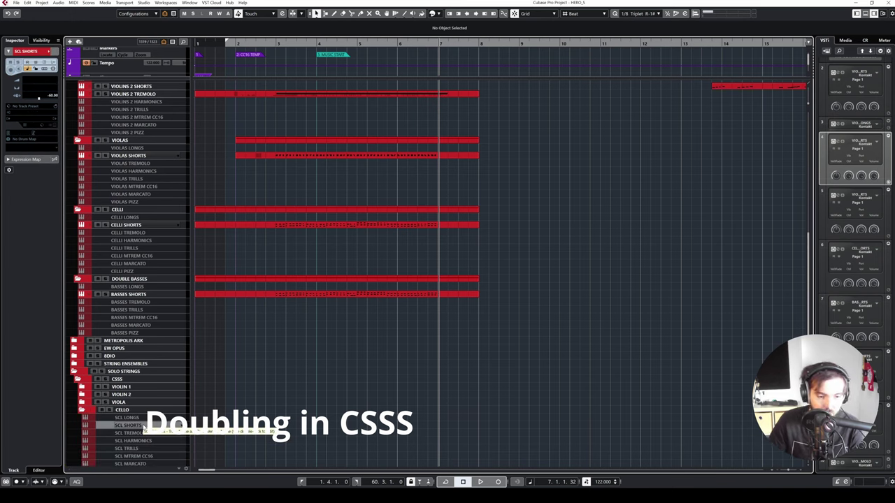
pyautogui.hotkey('shift', 'd')
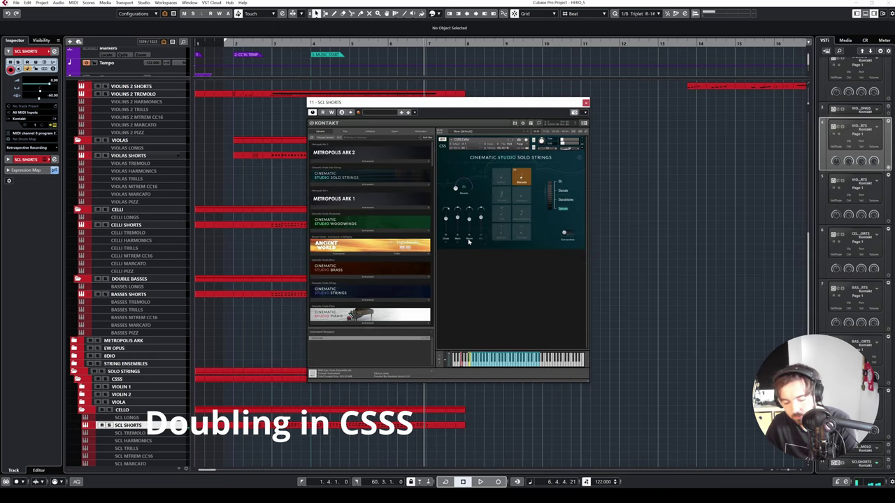
# Step: Raise the first microphone level of SCL SHORTS, audition the doubling, and unsolo CELLO, DOUBLE BASSES and CELLI
pyautogui.moveTo(447, 220); pyautogui.dragTo(447, 215)
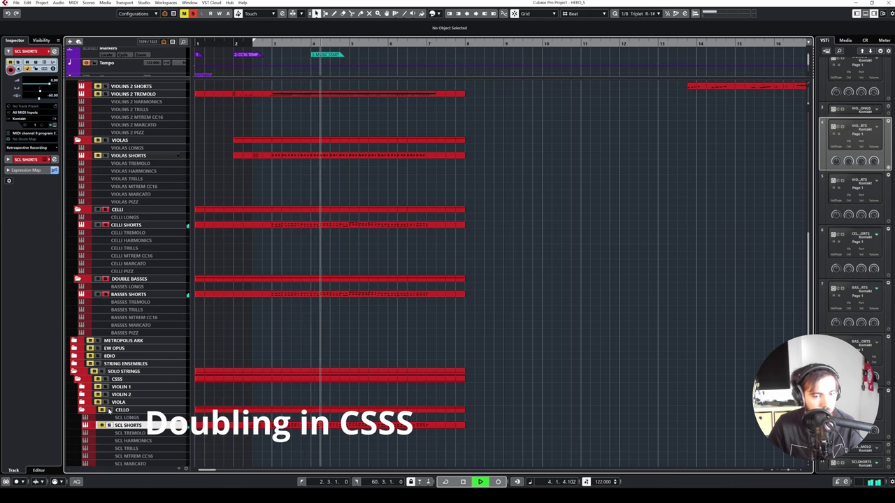
pyautogui.press('space')
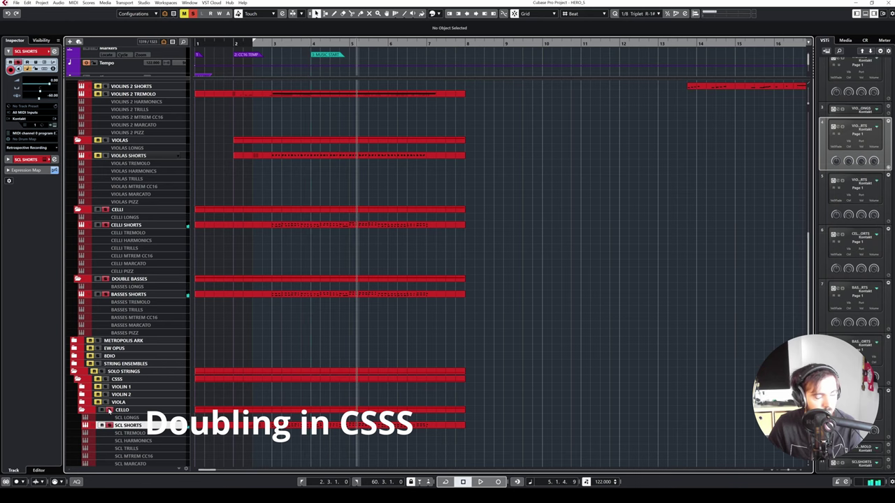
pyautogui.click(110, 410)
pyautogui.click(105, 278)
pyautogui.click(106, 210)
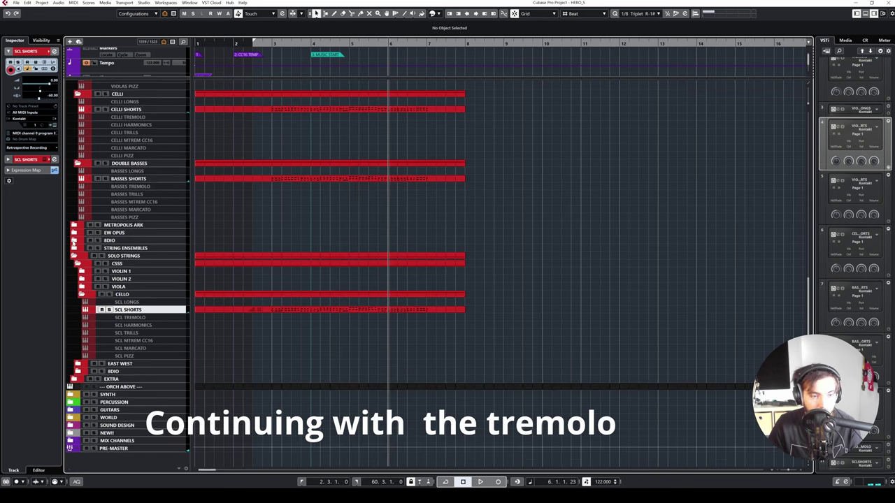
# Step: Enable VIOLINS 2 SUL PONT in the EW OPUS VIOLINS 2 folder and copy the VIOLINS 2 TREMOLO part onto it
pyautogui.click(74, 233)
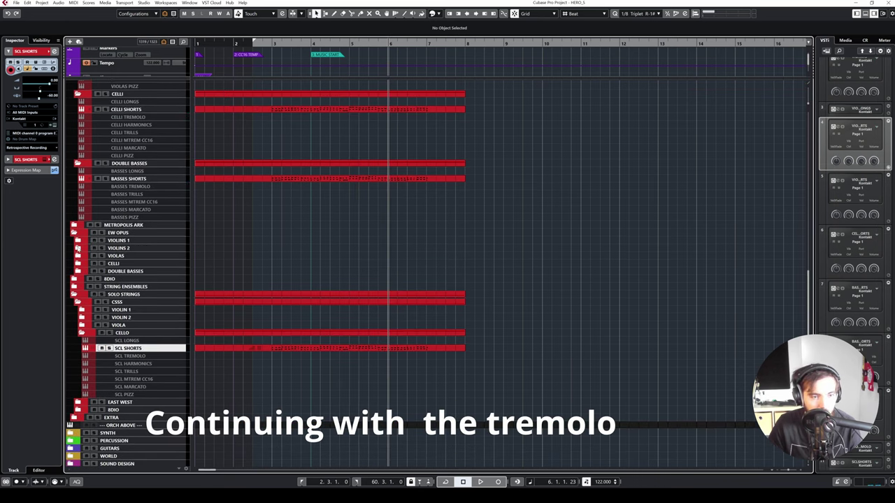
pyautogui.click(78, 249)
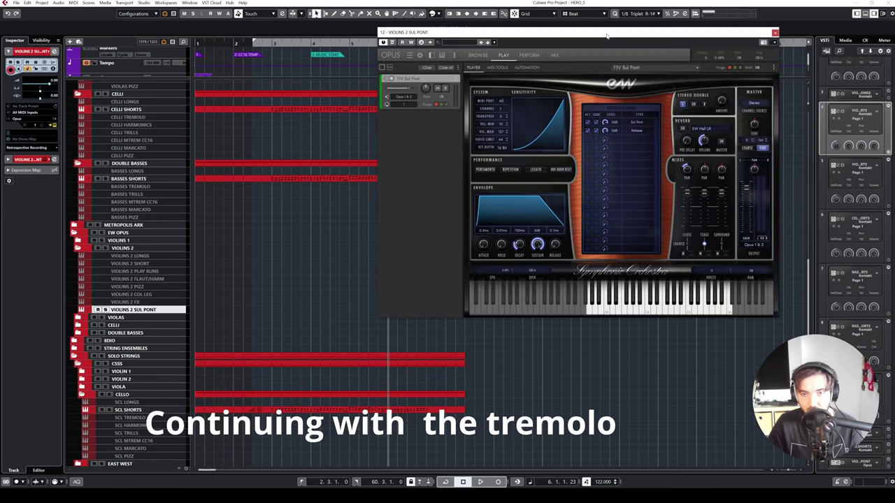
pyautogui.moveTo(606, 34); pyautogui.dragTo(492, 45)
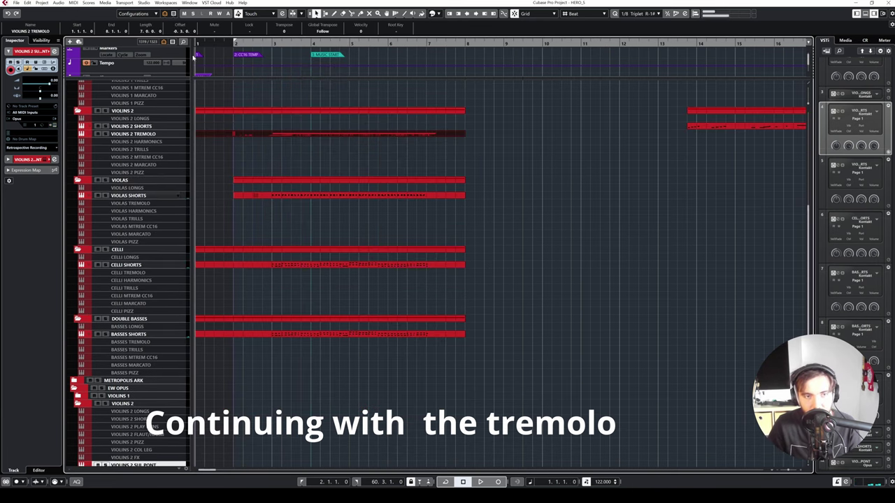
pyautogui.scroll(-5, 259, 262)
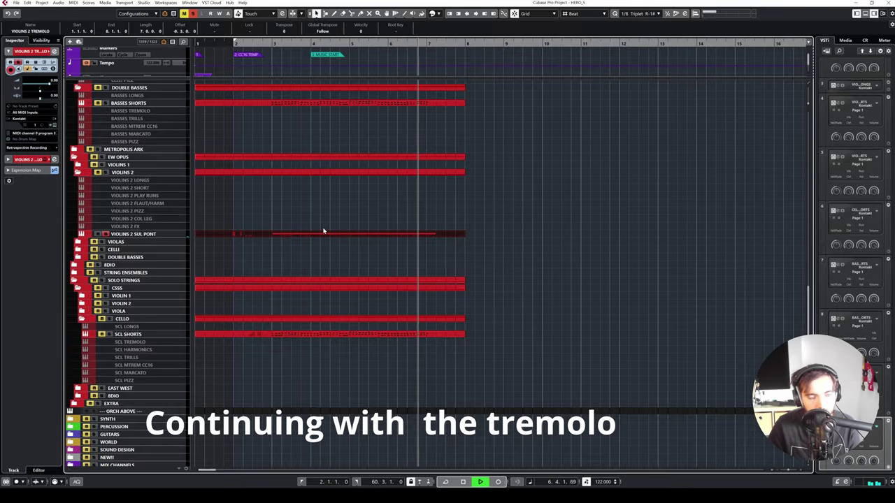
# Step: End the soloed playback of the tremolo layers, and unsolo VIOLINS 2 SUL PONT and VIOLINS 2 TREMOLO
pyautogui.press('space')
pyautogui.click(105, 234)
pyautogui.scroll(5, 104, 220)
pyautogui.click(105, 288)
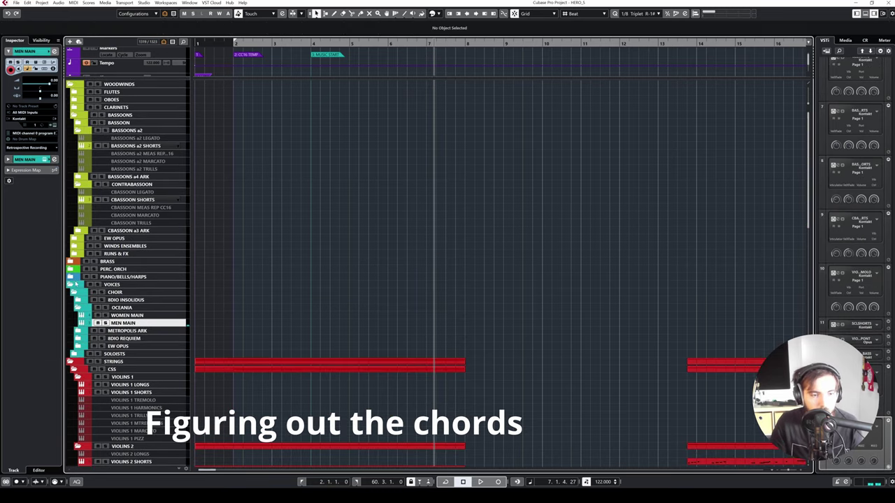
# Step: Expand the PIANO/BELLS/HARPS, PIANO and KONTAKT PIANOS folders and enable the CS PIANO track
pyautogui.click(73, 277)
pyautogui.click(74, 285)
pyautogui.click(73, 285)
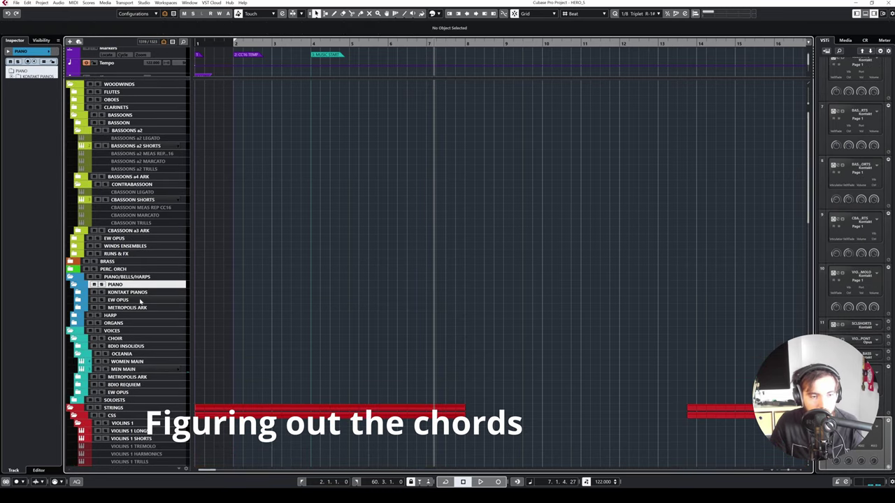
pyautogui.click(77, 292)
pyautogui.click(130, 299)
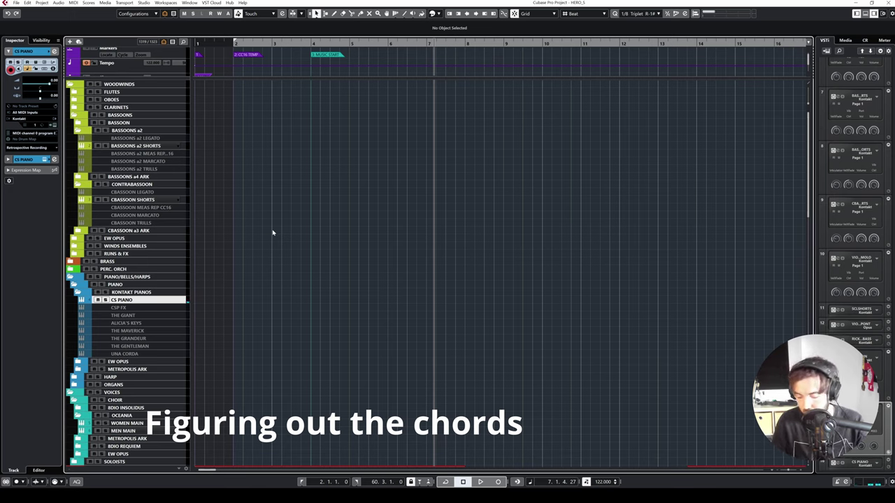
# Step: Record a chord progression with a bass line on CS PIANO from bar 2, and inspect its chord notes in the Key Editor
pyautogui.press('KP_1')
pyautogui.press('s')
pyautogui.press('space')
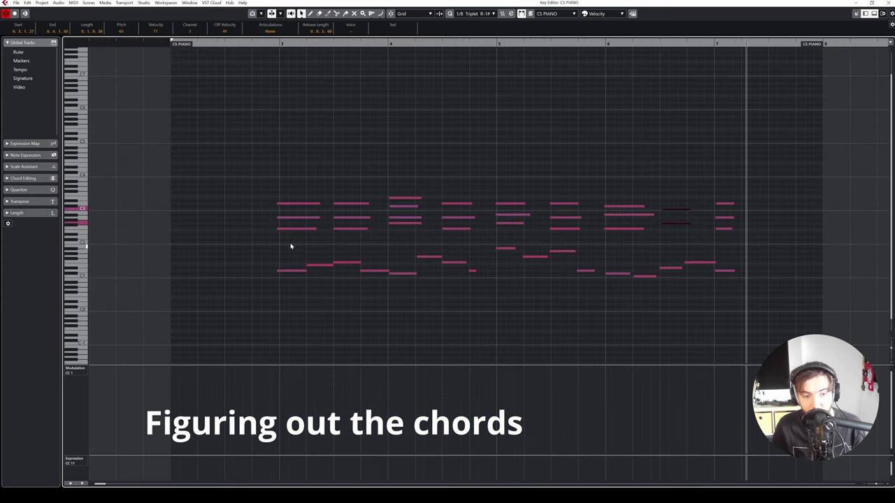
pyautogui.click(292, 240)
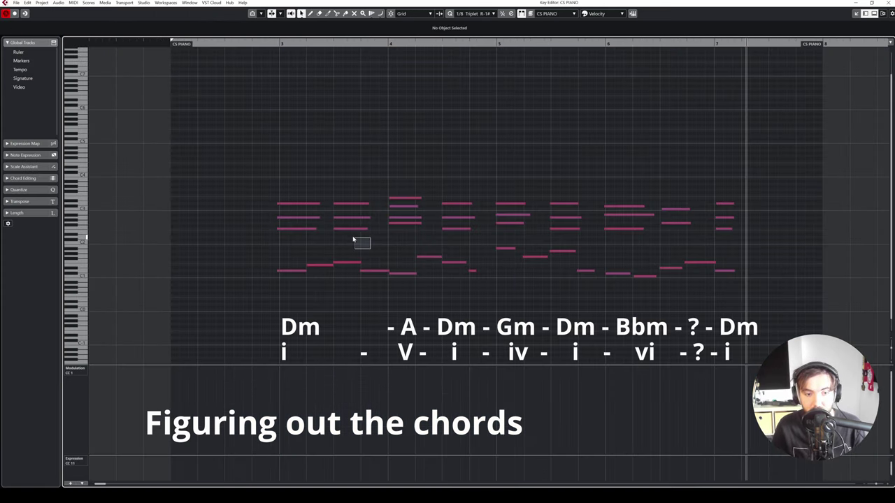
pyautogui.click(403, 224)
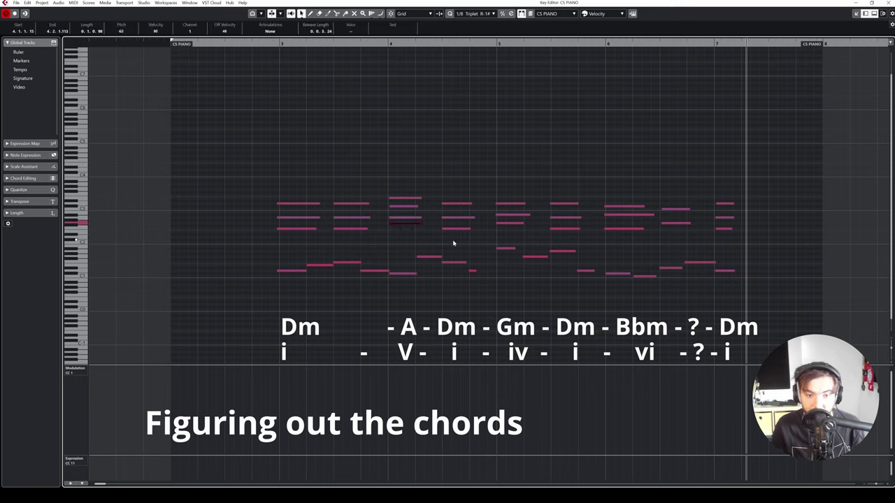
# Step: Rework the end of bar 6 in the CS PIANO part with a B chord on beat 3 and a Bbm chord on beat 4
pyautogui.click(453, 240)
pyautogui.click(518, 224)
pyautogui.click(565, 235)
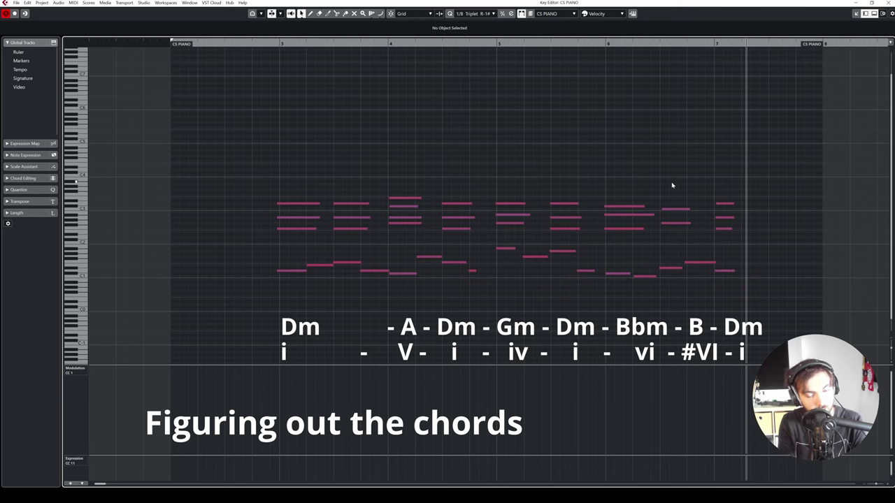
pyautogui.moveTo(672, 185); pyautogui.dragTo(669, 244)
pyautogui.press('g')
pyautogui.press('g')
pyautogui.press('g')
pyautogui.press('g')
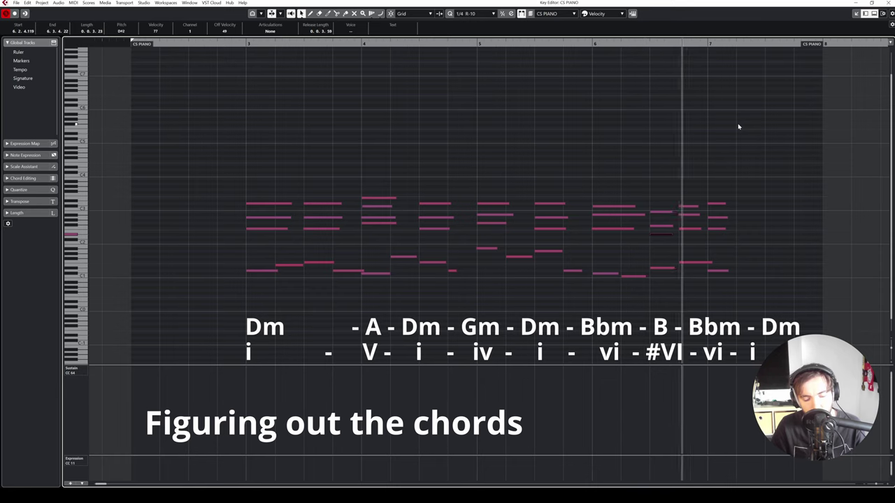
pyautogui.click(659, 256)
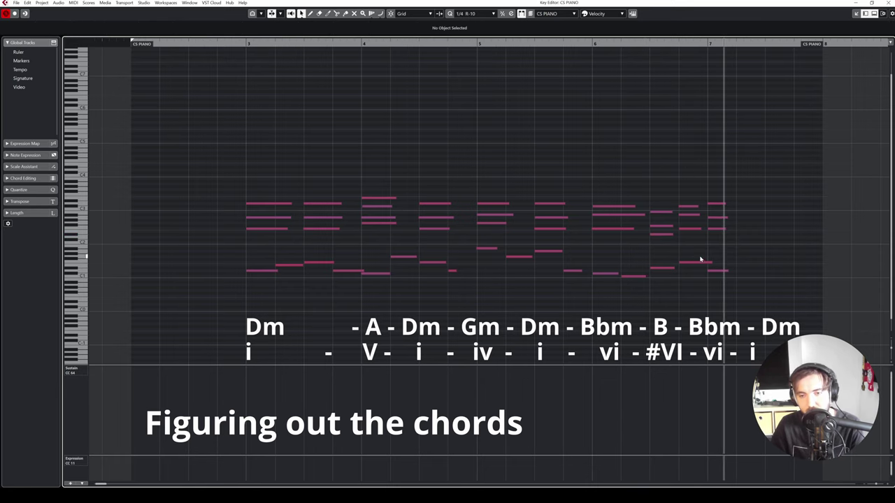
# Step: Lower the top note of the Bbm chord on bar 6 beat 4 by an octave and play back from bar 6
pyautogui.click(662, 227)
pyautogui.click(665, 218)
pyautogui.click(664, 212)
pyautogui.click(689, 209)
pyautogui.click(690, 206)
pyautogui.hotkey('shift', 'Down')
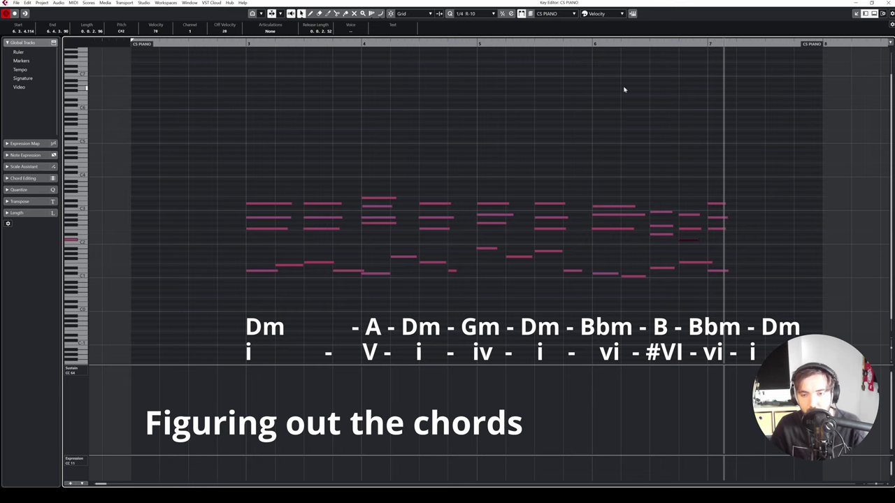
pyautogui.press('space')
pyautogui.press('space')
pyautogui.moveTo(592, 44); pyautogui.dragTo(592, 40)
pyautogui.press('space')
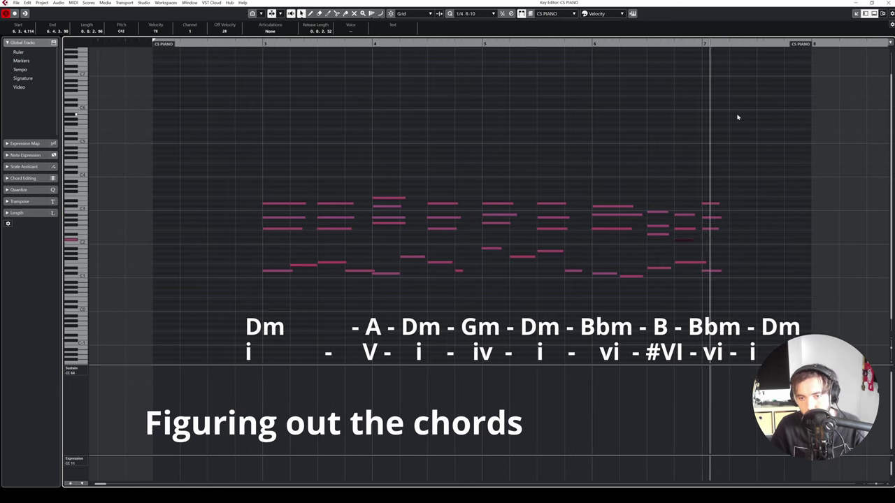
# Step: Lower the top note of the final Dm chord at bar 7 by an octave and close the Key Editor
pyautogui.click(711, 204)
pyautogui.hotkey('shift', 'Down')
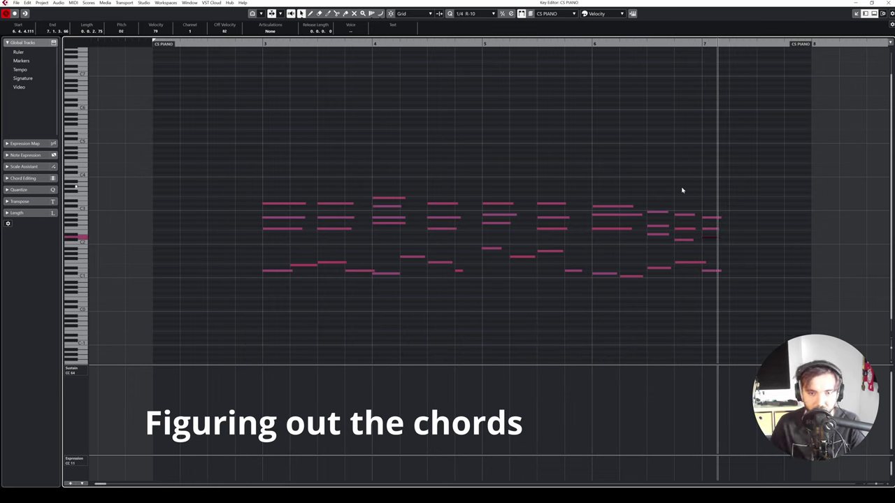
pyautogui.click(619, 165)
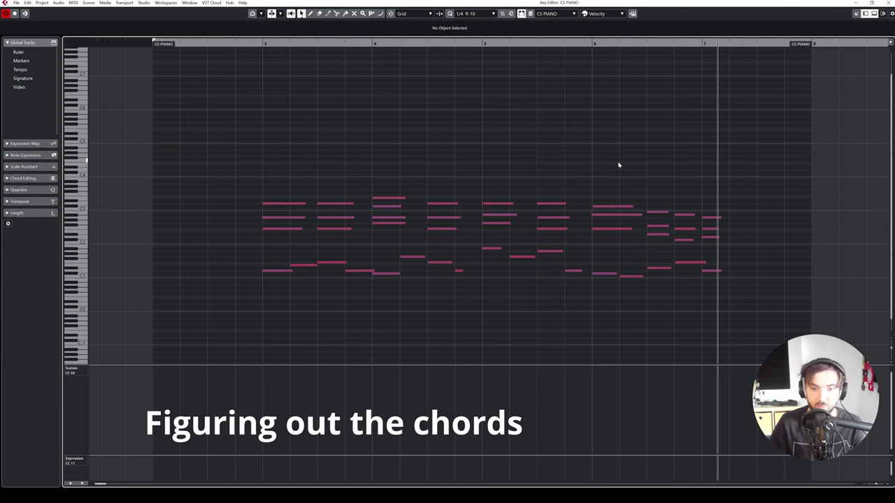
pyautogui.click(886, 3)
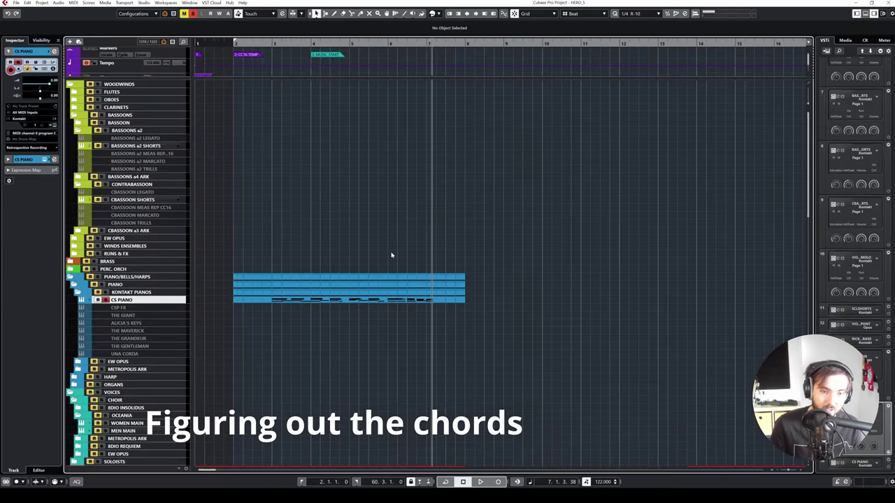
# Step: Move the CS PIANO chord part out of the way, past bar 13 in the arrangement
pyautogui.scroll(-3, 322, 304)
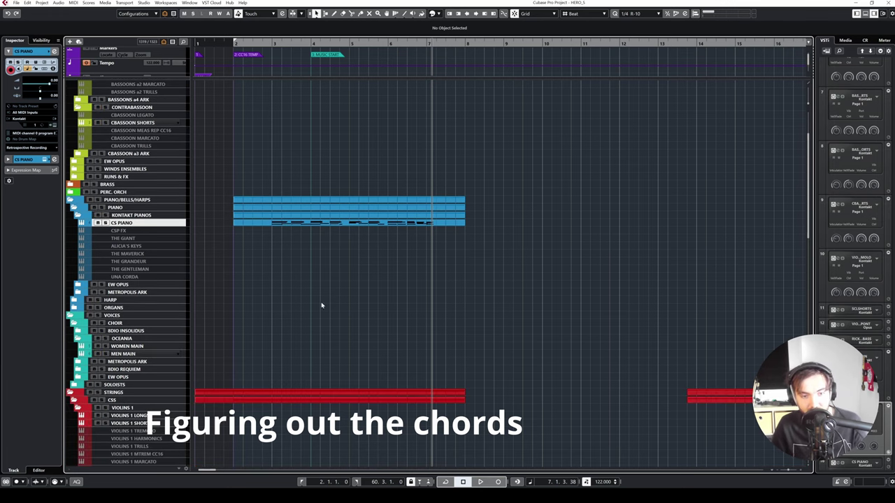
pyautogui.press('g')
pyautogui.press('g')
pyautogui.rightClick(269, 219)
pyautogui.click(351, 223)
pyautogui.moveTo(315, 240); pyautogui.dragTo(215, 163)
pyautogui.rightClick(216, 163)
pyautogui.click(220, 167)
pyautogui.click(214, 146)
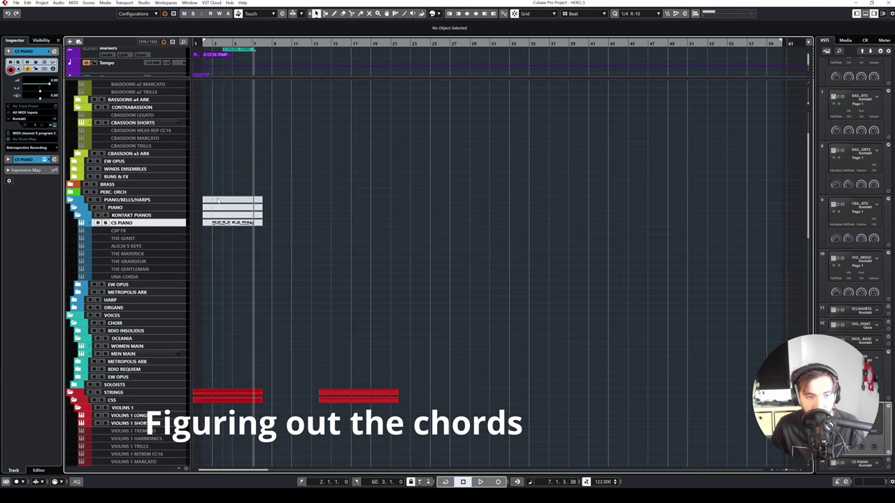
pyautogui.moveTo(218, 201); pyautogui.dragTo(336, 202)
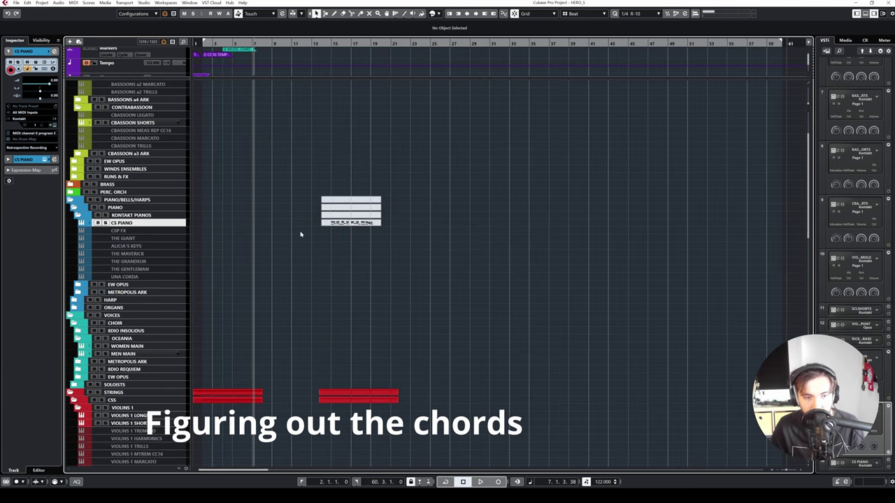
# Step: Repeat the short-string ostinato so the CELLI SHORTS, BASSES SHORTS and VIOLAS SHORTS parts extend to bar 13
pyautogui.press('h')
pyautogui.press('h')
pyautogui.scroll(-10, 425, 236)
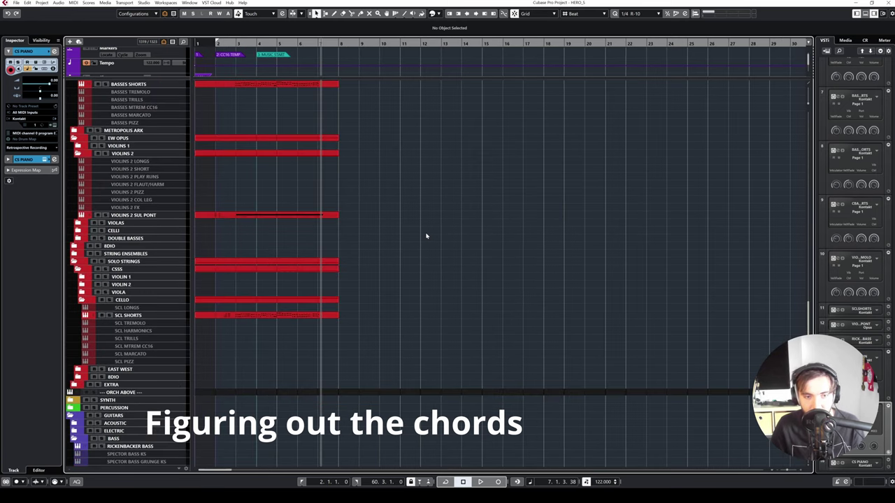
pyautogui.scroll(3, 427, 236)
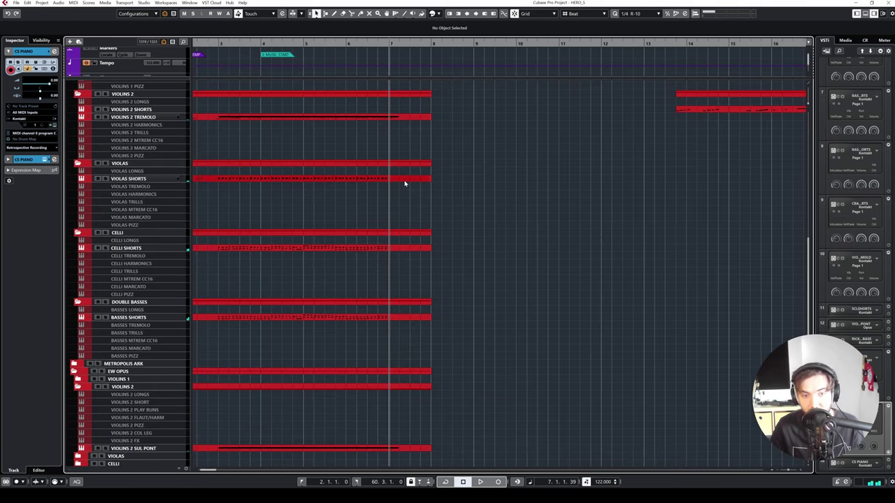
pyautogui.scroll(1, 406, 184)
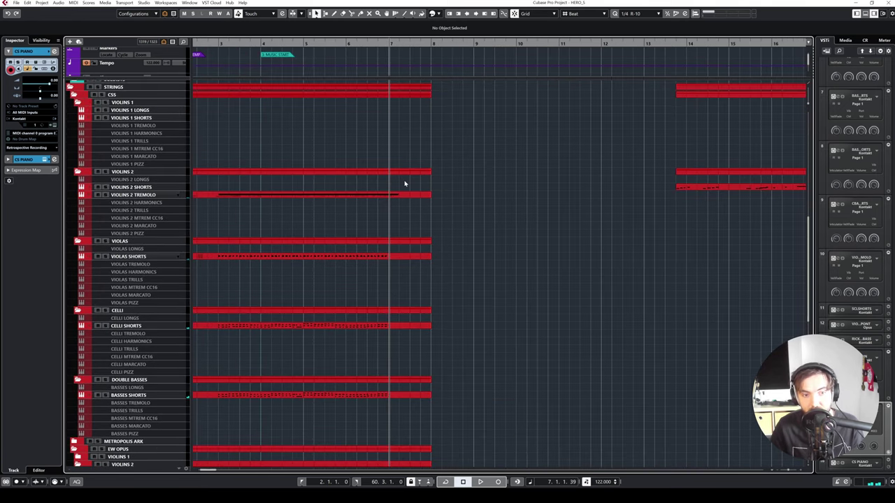
pyautogui.scroll(-8, 407, 183)
pyautogui.scroll(-1, 354, 275)
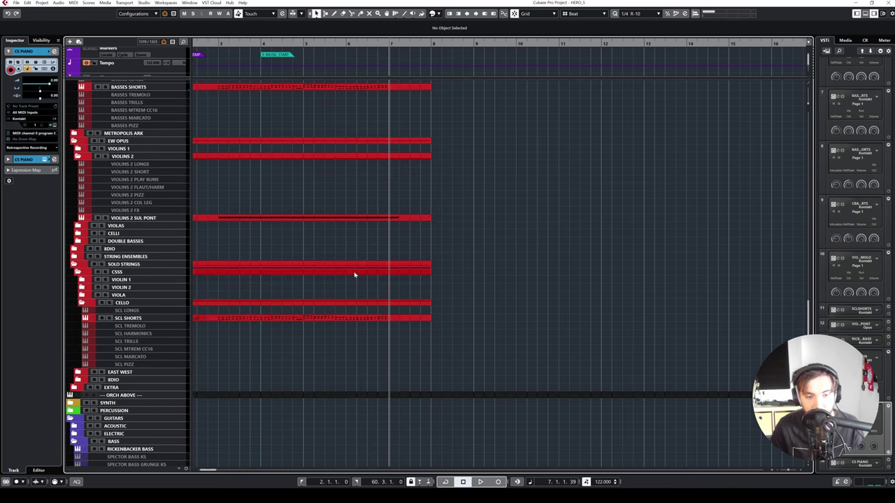
pyautogui.click(350, 319)
pyautogui.scroll(5, 357, 301)
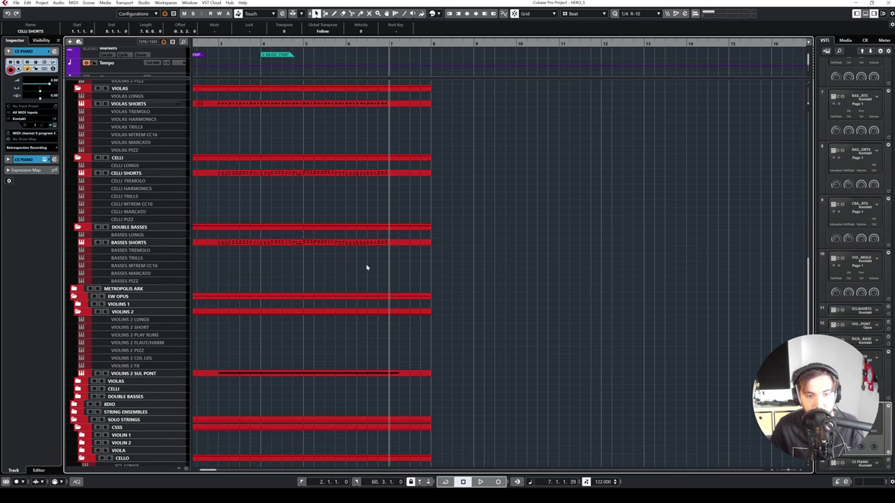
pyautogui.click(374, 242)
pyautogui.keyDown('shift'); pyautogui.click(423, 174); pyautogui.keyUp('shift')
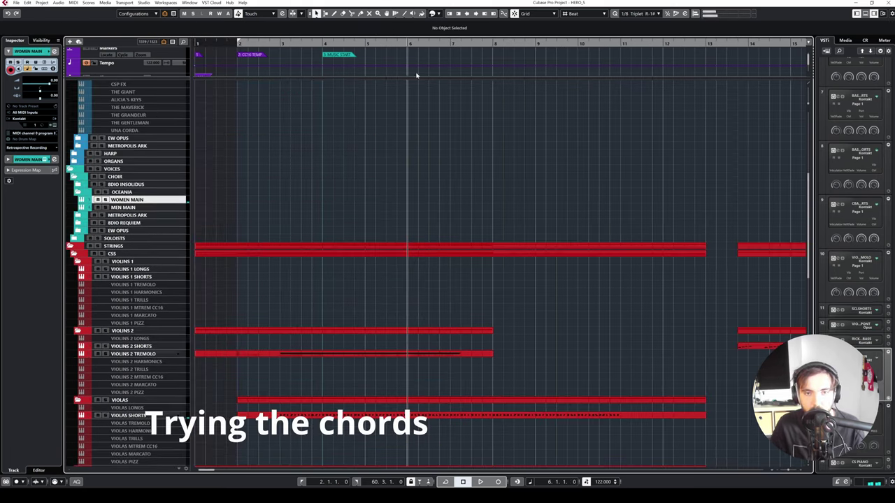
# Step: Record a short-note chord part on WOMEN MAIN from bar 6, and check its chords in the Key Editor
pyautogui.hscroll(2, 516, 214)
pyautogui.press('KP_Multiply')
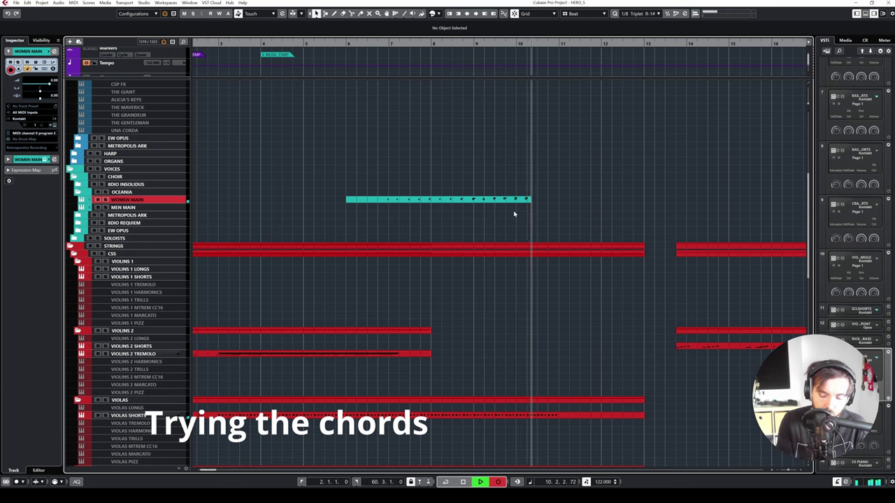
pyautogui.press('space')
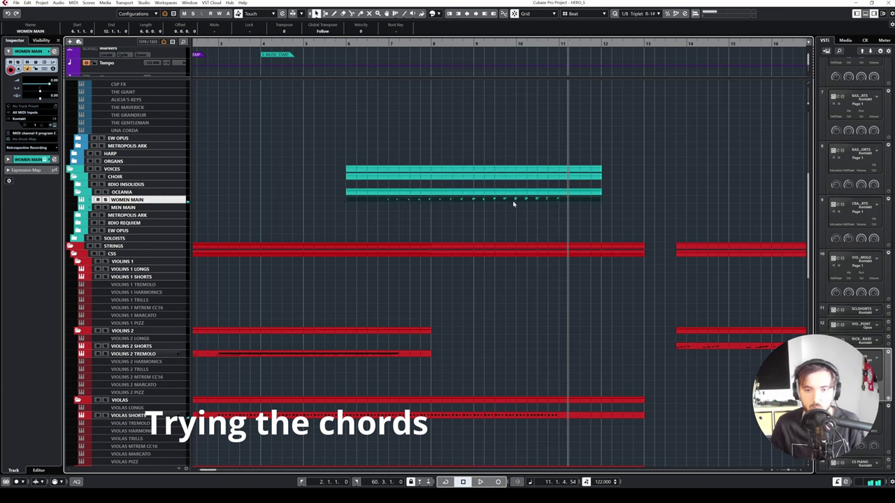
pyautogui.doubleClick(514, 200)
pyautogui.click(217, 44)
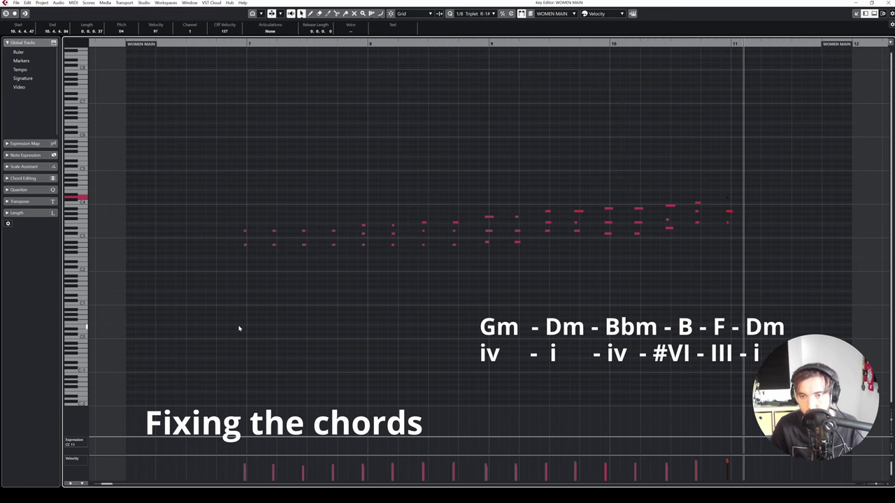
pyautogui.click(584, 306)
pyautogui.click(888, 3)
# Step: Move the WOMEN MAIN choir part out of the way, past bar 21 below the CS PIANO part
pyautogui.click(414, 184)
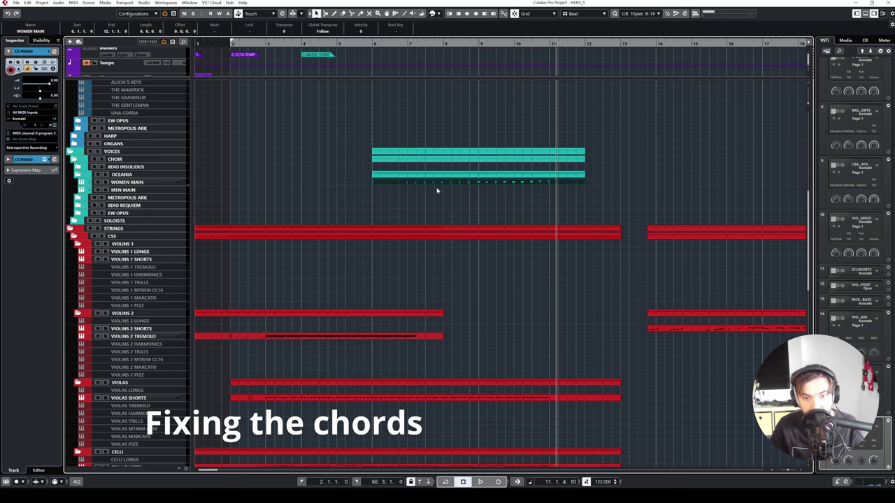
pyautogui.scroll(3, 440, 191)
pyautogui.moveTo(401, 220); pyautogui.dragTo(682, 220)
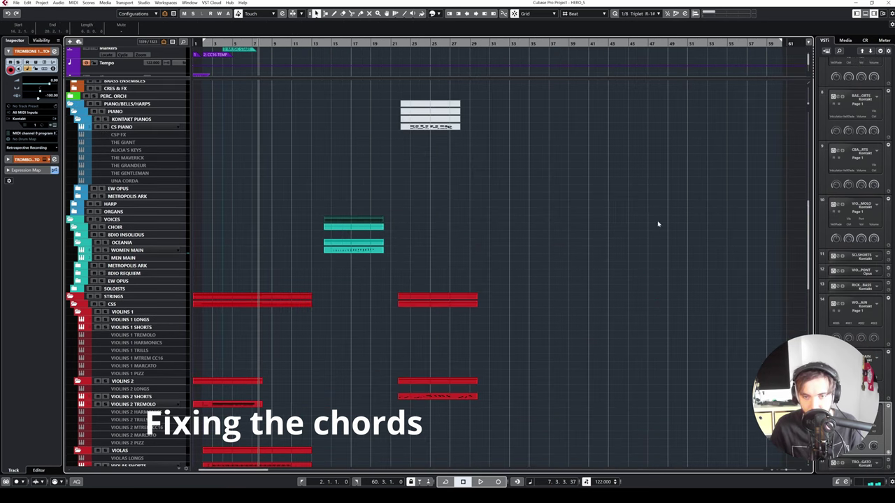
pyautogui.moveTo(343, 224); pyautogui.dragTo(426, 221)
pyautogui.press('h')
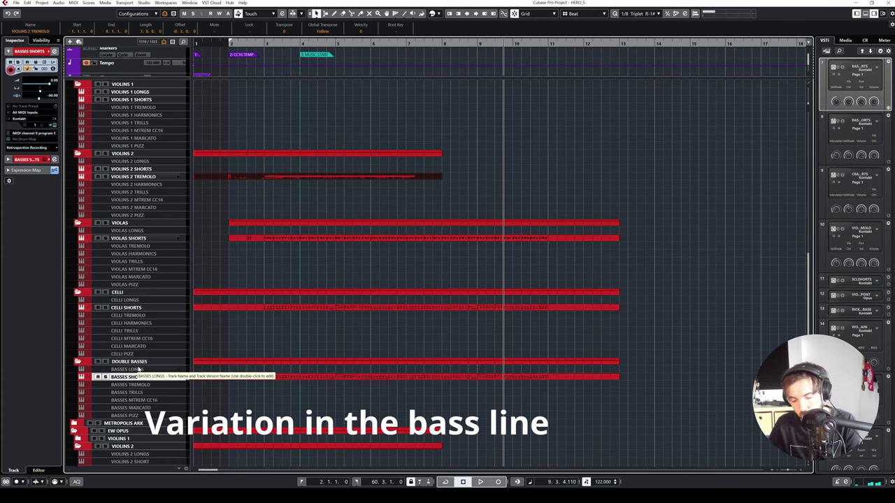
# Step: Raise the CELLI SHORTS and BASSES SHORTS ostinato notes on bar 9 beat 4 and bar 10 beat 1 by an octave
pyautogui.scroll(-2, 434, 276)
pyautogui.doubleClick(469, 300)
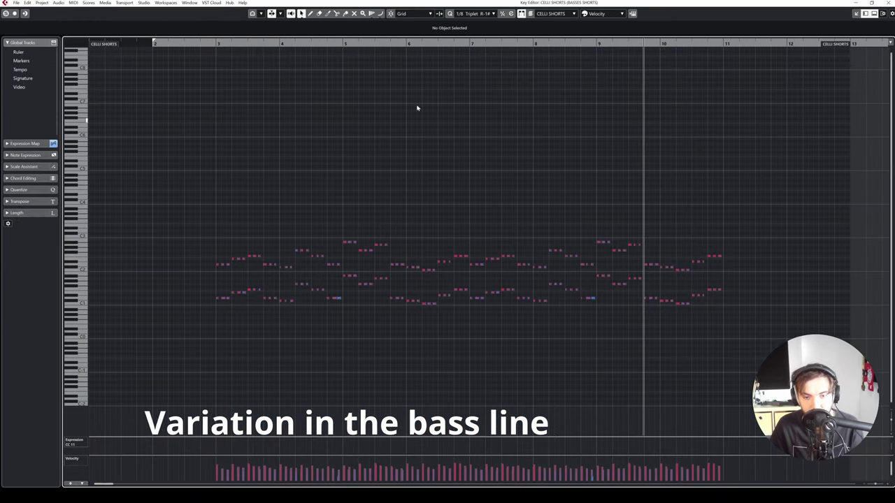
pyautogui.hscroll(5, 464, 122)
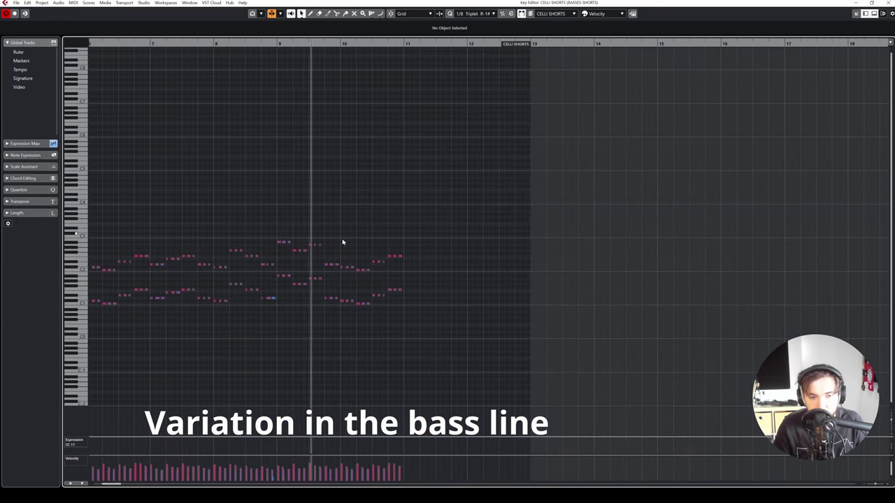
pyautogui.moveTo(325, 260); pyautogui.dragTo(343, 317)
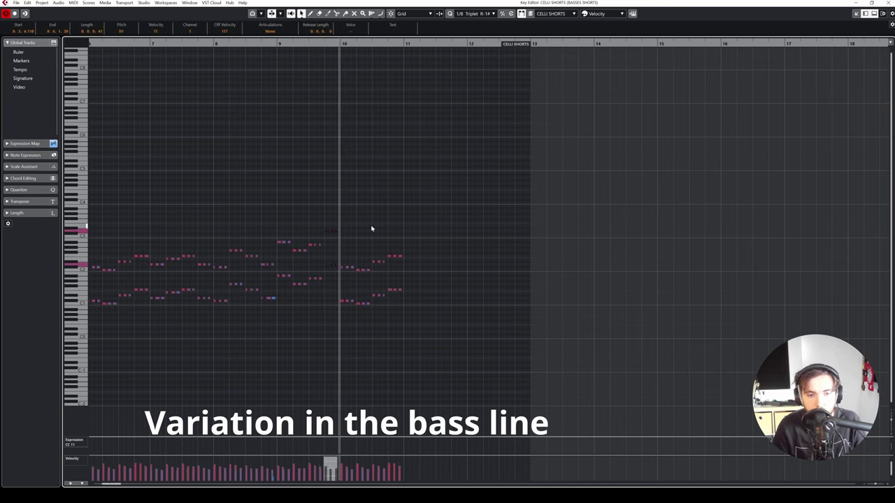
pyautogui.press('Right')
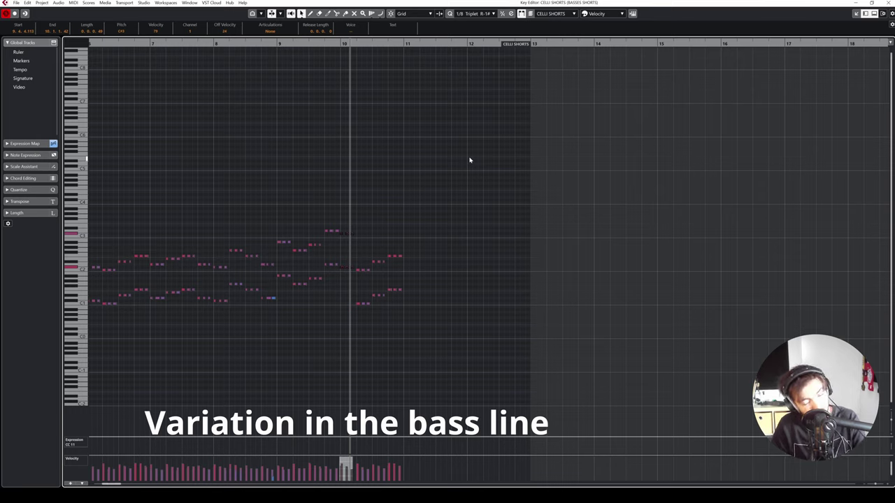
# Step: Raise the ostinato notes on bar 10 beat 2 by an octave and lower them by two semitones
pyautogui.moveTo(357, 246); pyautogui.dragTo(368, 320)
pyautogui.hotkey('shift', 'Up')
pyautogui.press('Down')
pyautogui.press('Down')
pyautogui.press('Up')
pyautogui.press('Down')
# Step: Raise the ostinato notes on bar 10 beat 3 by six semitones
pyautogui.moveTo(365, 264); pyautogui.dragTo(386, 311)
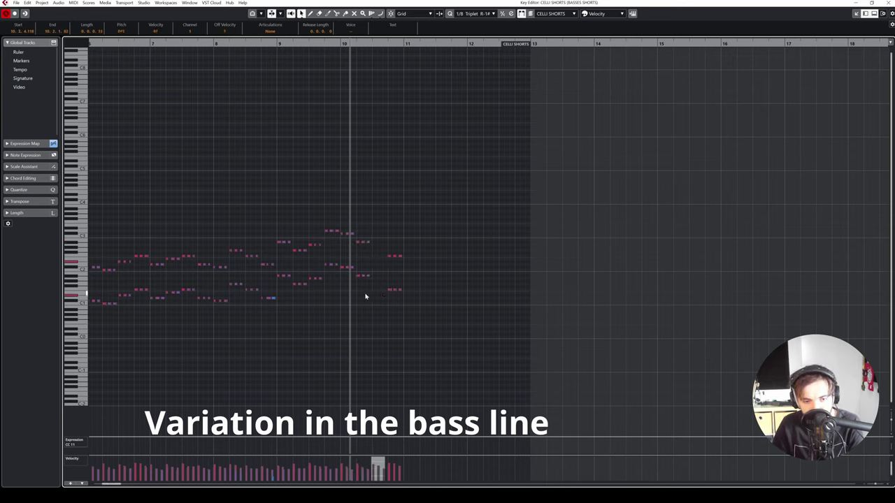
pyautogui.press('Up')
pyautogui.press('Up')
pyautogui.press('Up')
pyautogui.press('Up')
pyautogui.press('Up')
pyautogui.press('Up')
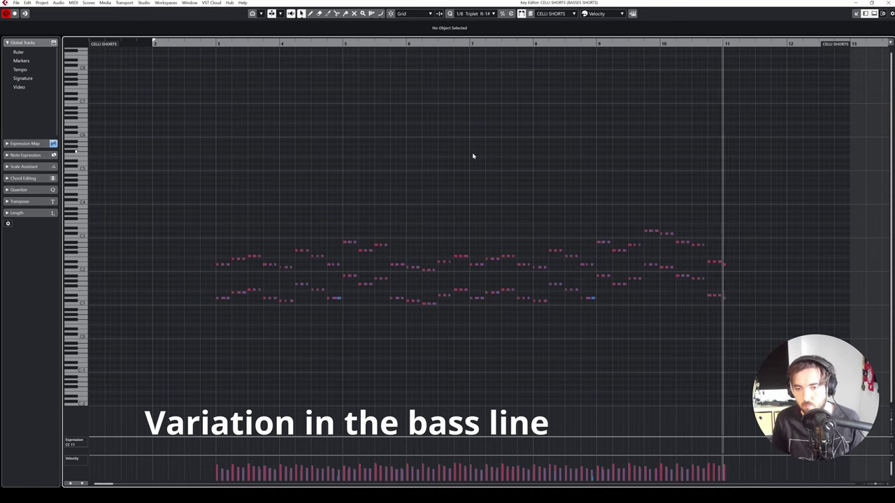
# Step: Close the Key Editor and move the WOMEN MAIN choir part back to about bar 12, near the ostinato's end
pyautogui.rightClick(599, 197)
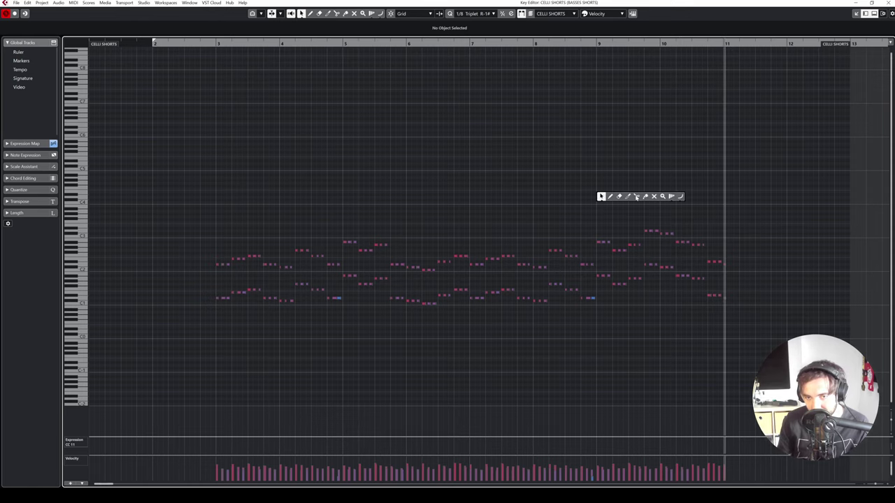
pyautogui.click(601, 197)
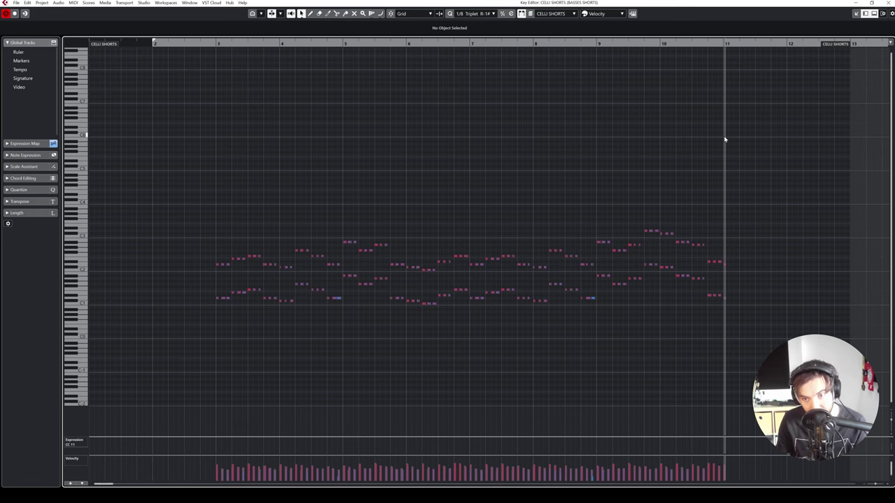
pyautogui.press('Return')
pyautogui.scroll(15, 513, 198)
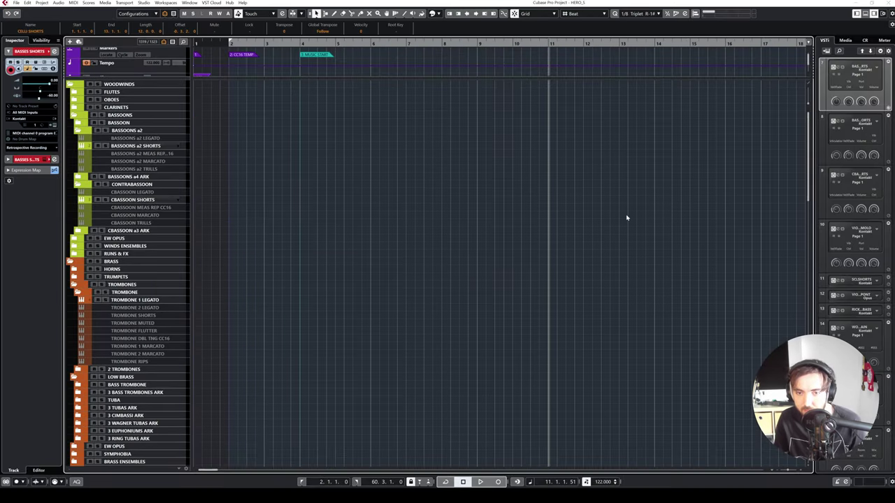
pyautogui.scroll(-12, 626, 217)
pyautogui.scroll(2, 626, 216)
pyautogui.scroll(-4, 626, 217)
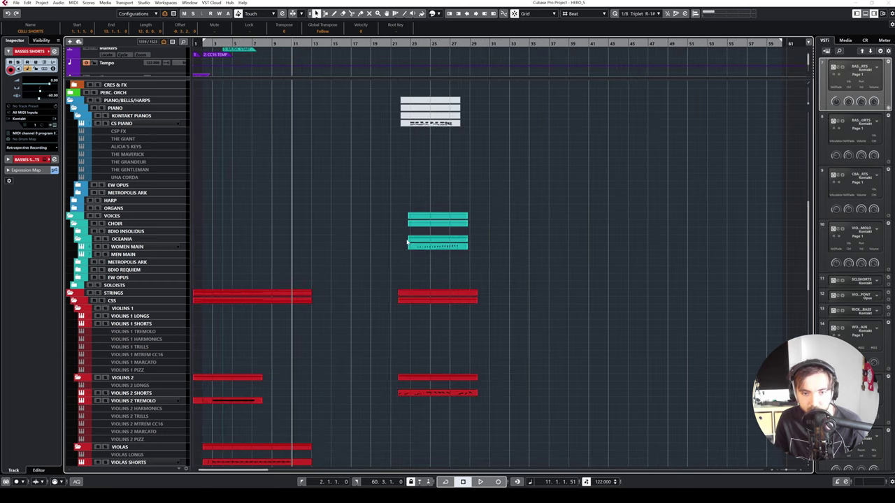
pyautogui.moveTo(410, 246); pyautogui.dragTo(303, 253)
# Step: Open the VIOLAS SHORTS, CELLI SHORTS and BASSES SHORTS parts together in the Key Editor
pyautogui.press('h')
pyautogui.press('h')
pyautogui.press('h')
pyautogui.press('h')
pyautogui.press('h')
pyautogui.press('h')
pyautogui.press('h')
pyautogui.press('h')
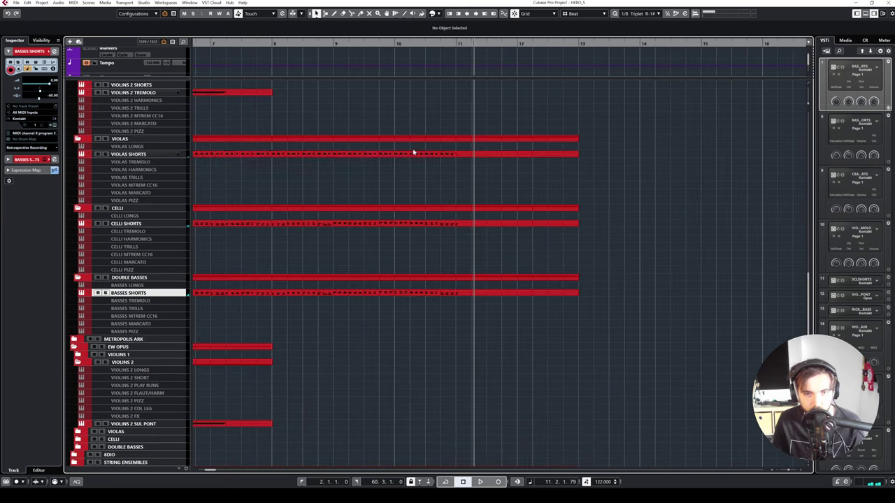
pyautogui.click(414, 153)
pyautogui.keyDown('shift'); pyautogui.click(428, 224); pyautogui.keyUp('shift')
pyautogui.keyDown('shift'); pyautogui.click(431, 293); pyautogui.keyUp('shift')
pyautogui.hotkey('ctrl', 'e')
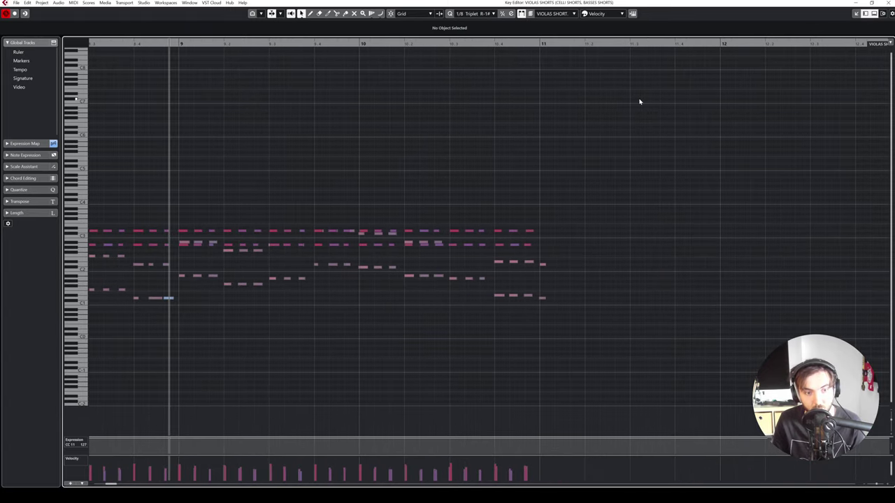
# Step: Play back the combined viola, celli and basses shorts from the end of bar 8 to about bar 11
pyautogui.press('space')
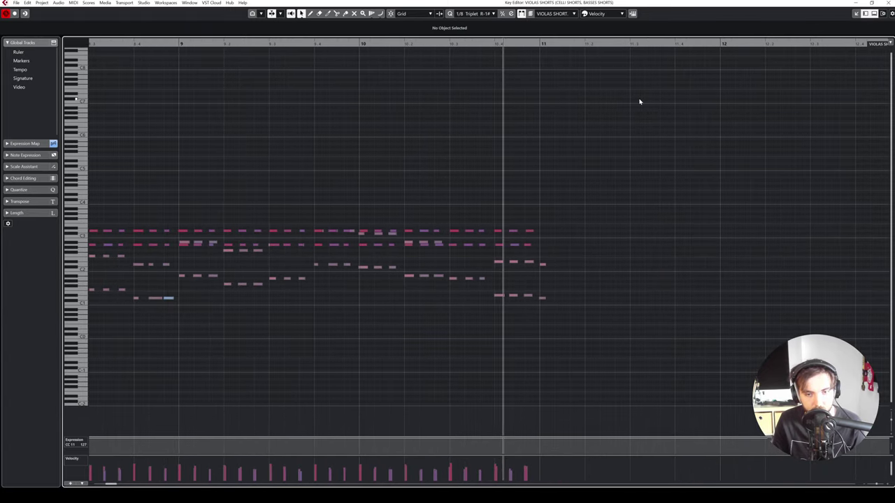
pyautogui.press('space')
pyautogui.scroll(-3, 459, 123)
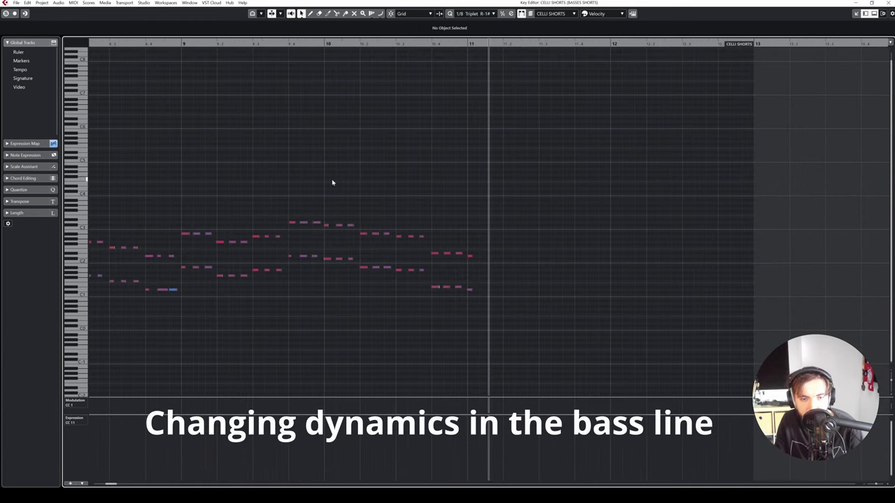
# Step: Show the velocity lane for the CELLI SHORTS and BASSES SHORTS parts and reshape the note velocities around bar 10
pyautogui.moveTo(284, 187); pyautogui.dragTo(343, 271)
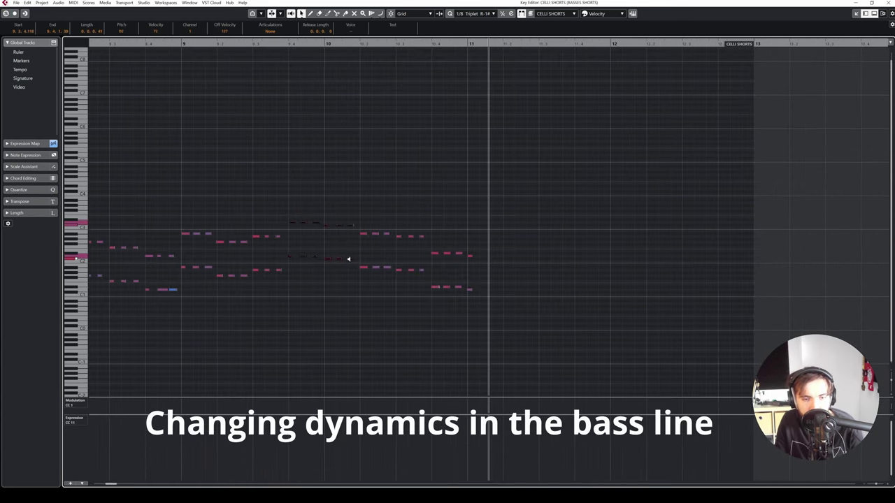
pyautogui.click(258, 74)
pyautogui.click(201, 45)
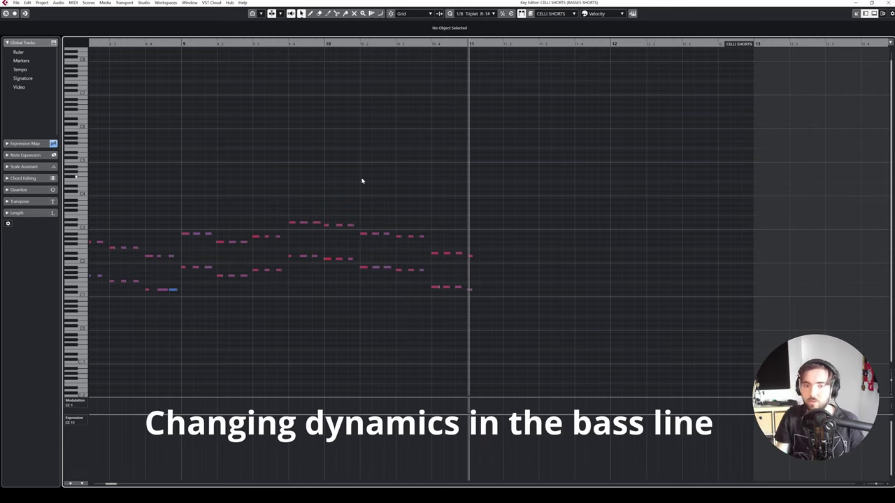
pyautogui.click(74, 404)
pyautogui.click(77, 246)
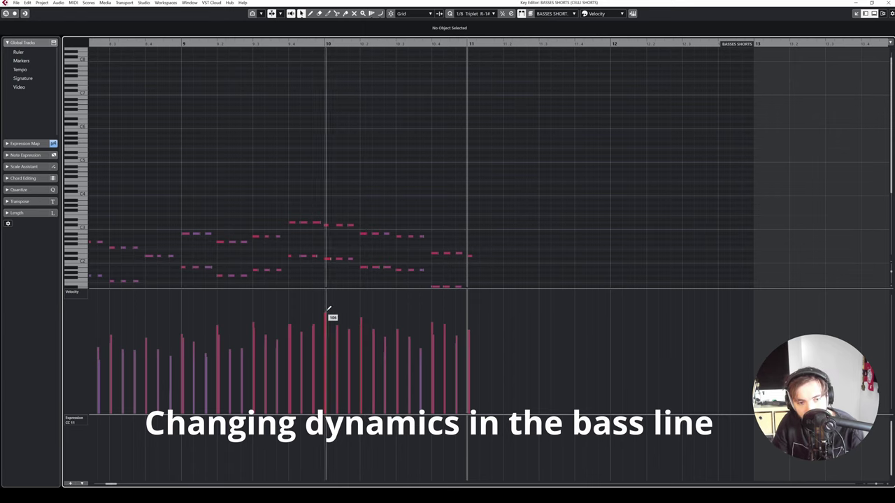
pyautogui.moveTo(432, 324); pyautogui.dragTo(456, 324)
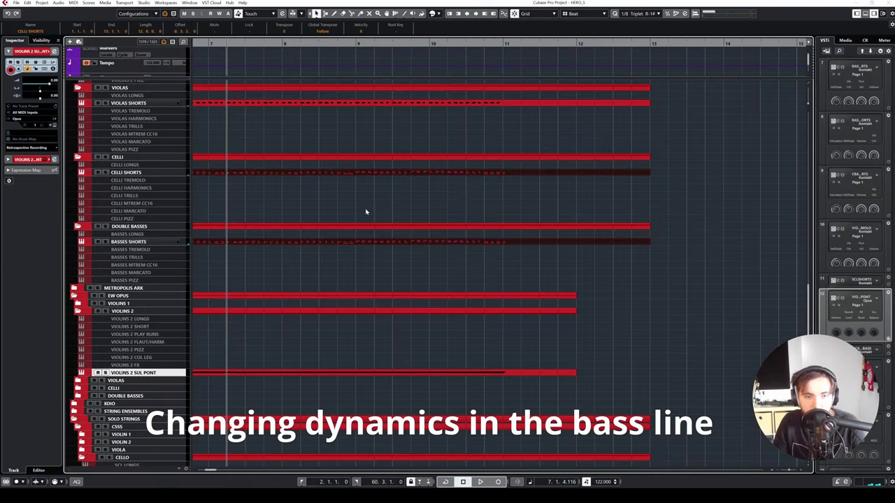
# Step: Open the CELLI SHORTS part and even out its velocities from bar 4 beat 4 to bar 6, raising bar 4's soft last note to about 81
pyautogui.doubleClick(383, 175)
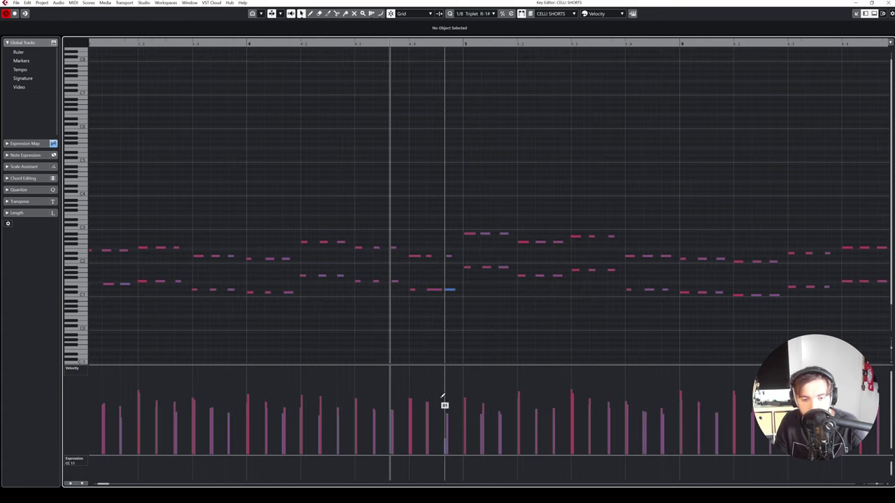
pyautogui.click(444, 396)
pyautogui.click(482, 396)
pyautogui.click(500, 398)
pyautogui.click(388, 390)
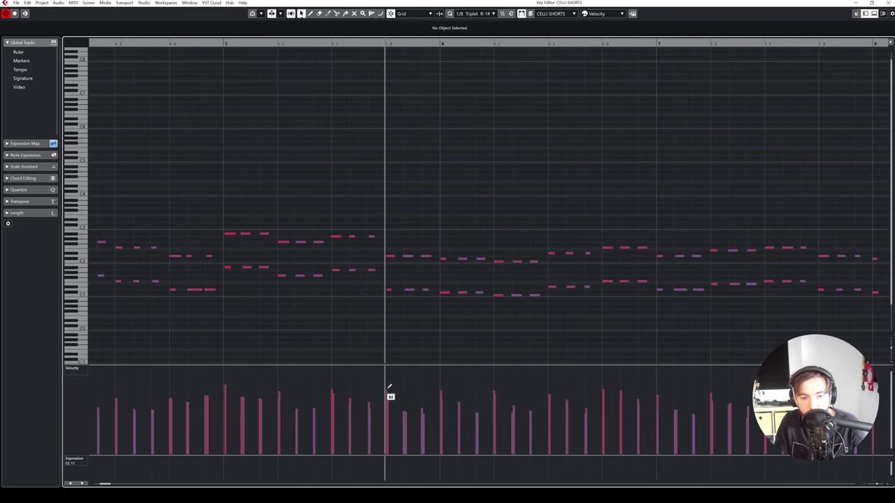
pyautogui.moveTo(389, 387); pyautogui.dragTo(439, 395)
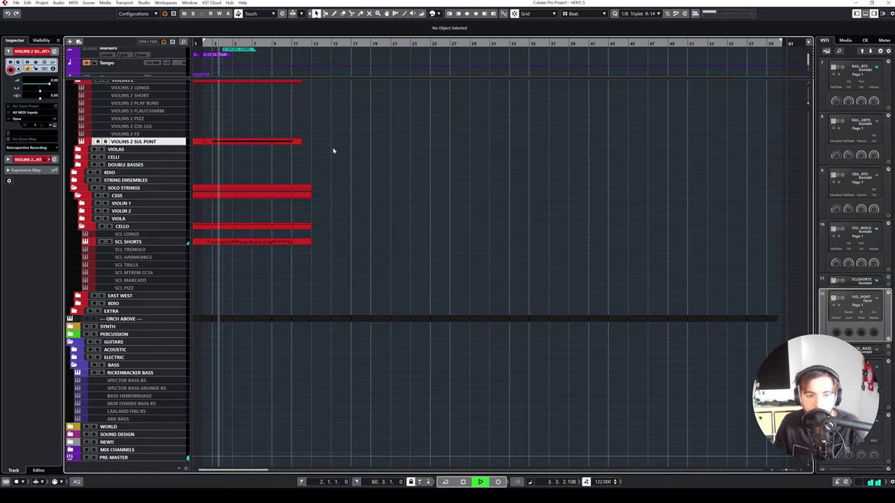
# Step: Review the string tracks and play the arrangement back from about bar 2
pyautogui.scroll(10, 346, 145)
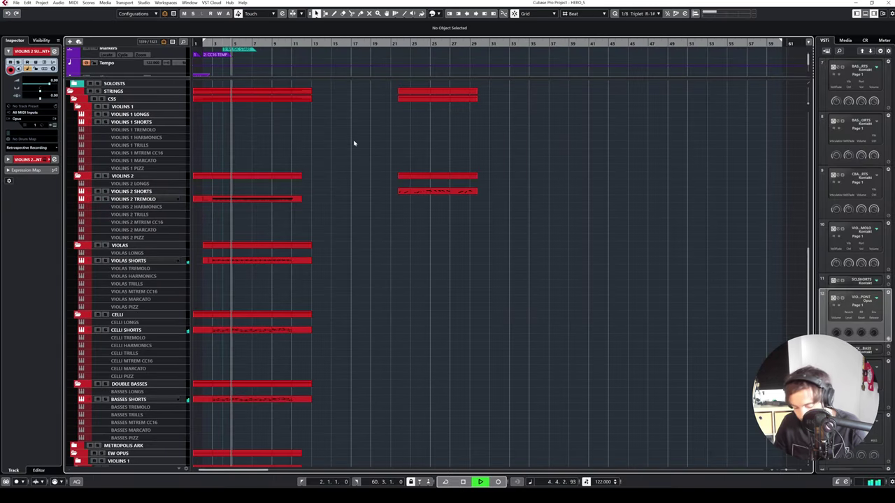
pyautogui.press('h')
pyautogui.press('h')
pyautogui.press('space')
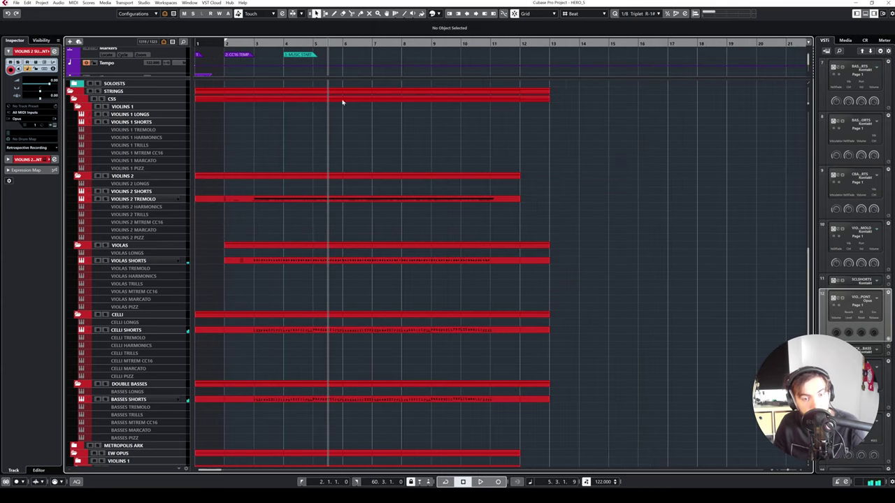
pyautogui.click(233, 44)
pyautogui.click(230, 42)
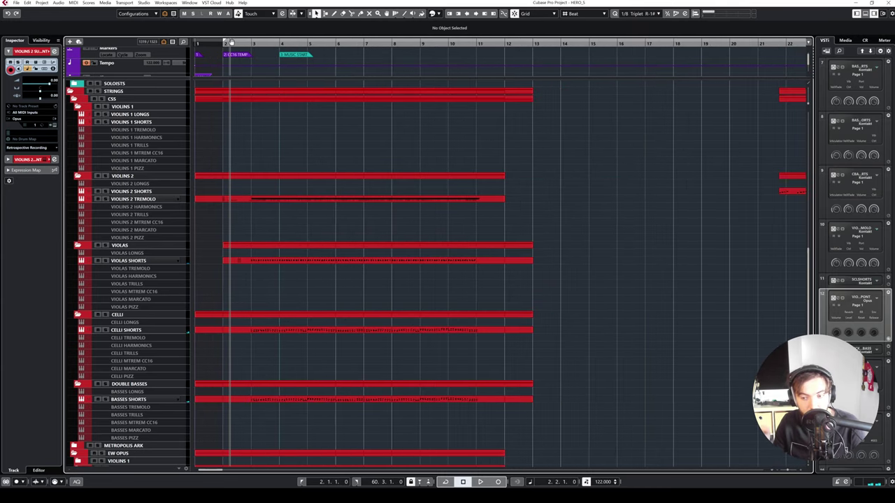
pyautogui.press('space')
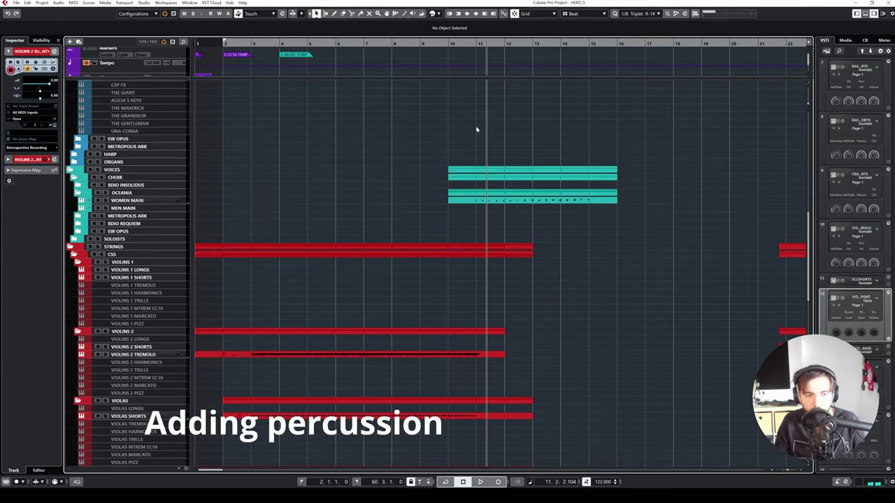
# Step: Record an ensemble drum pattern on the DAM2 ENS SURDOS/DUNUNS track, starting from bar 2
pyautogui.scroll(5, 429, 145)
pyautogui.scroll(-10, 108, 198)
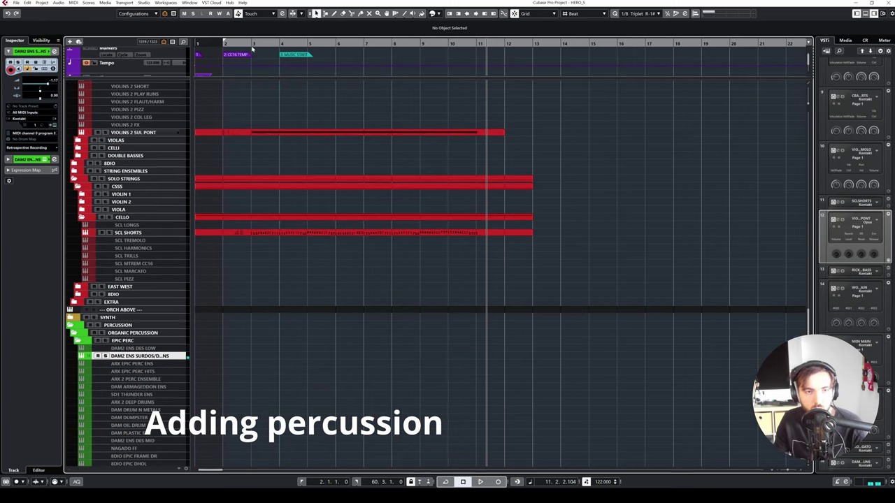
pyautogui.moveTo(250, 45); pyautogui.dragTo(236, 50)
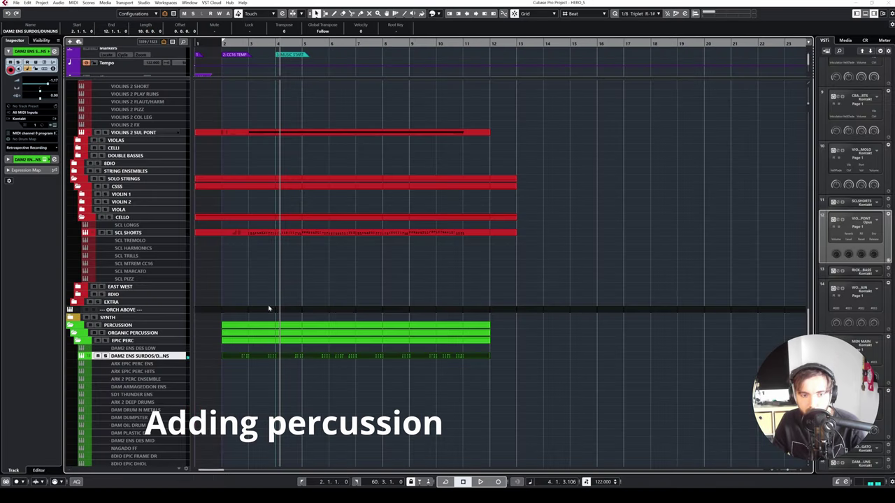
# Step: Select the DAM2 ENS DES LOW track and record a short drum fill from bar 10 leading into bar 11
pyautogui.scroll(-5, 270, 301)
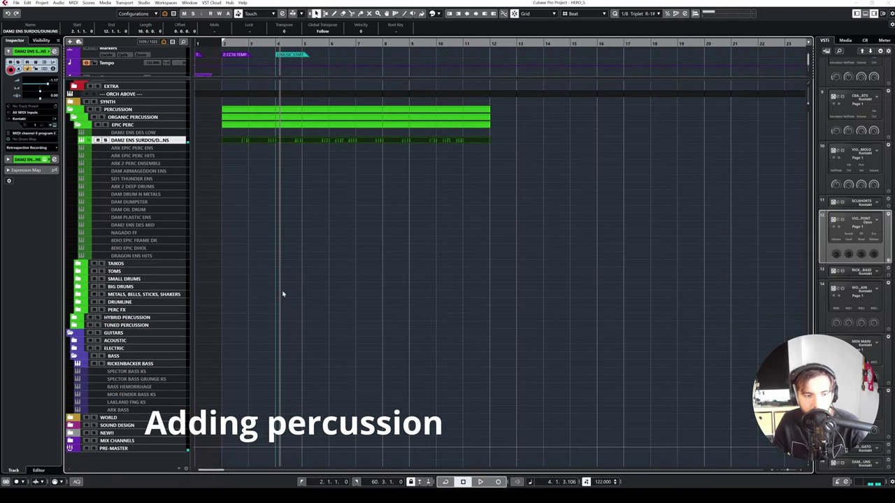
pyautogui.click(134, 132)
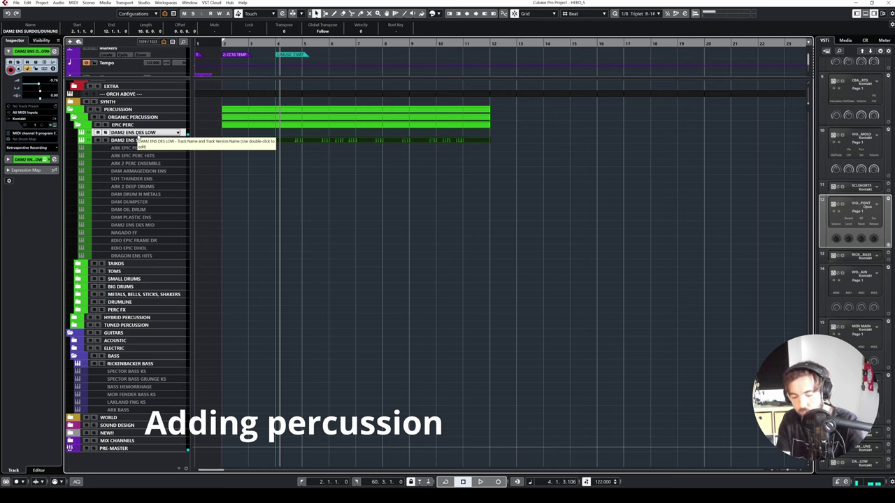
pyautogui.click(444, 43)
pyautogui.press('g')
pyautogui.press('KP_Multiply')
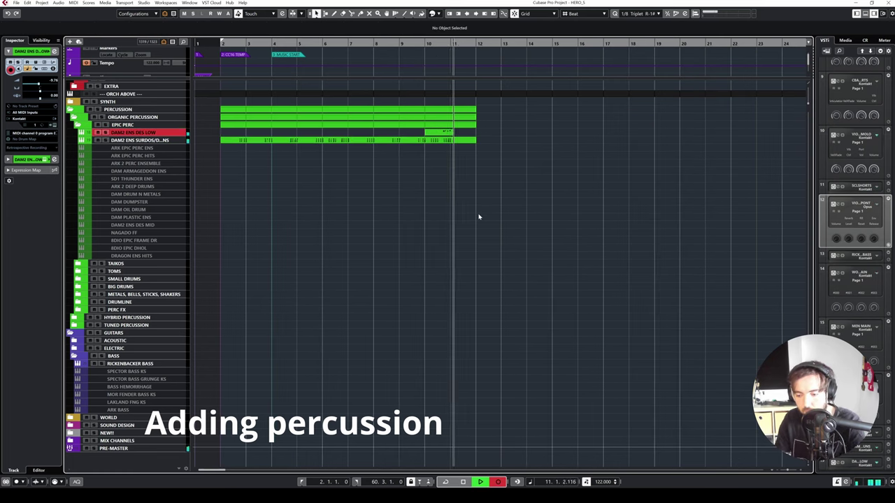
pyautogui.press('space')
# Step: Open the recorded DAM2 ENS DES LOW fill in the Key Editor and play it back from bar 10
pyautogui.doubleClick(455, 133)
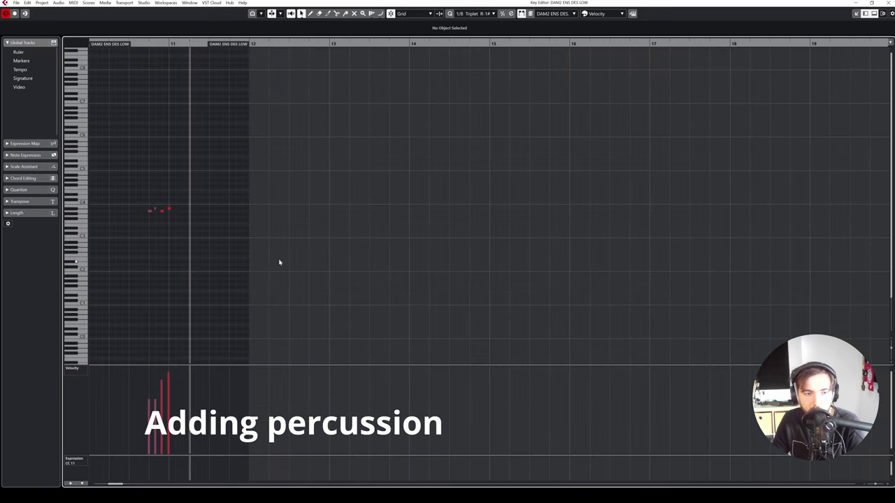
pyautogui.click(141, 44)
pyautogui.press('space')
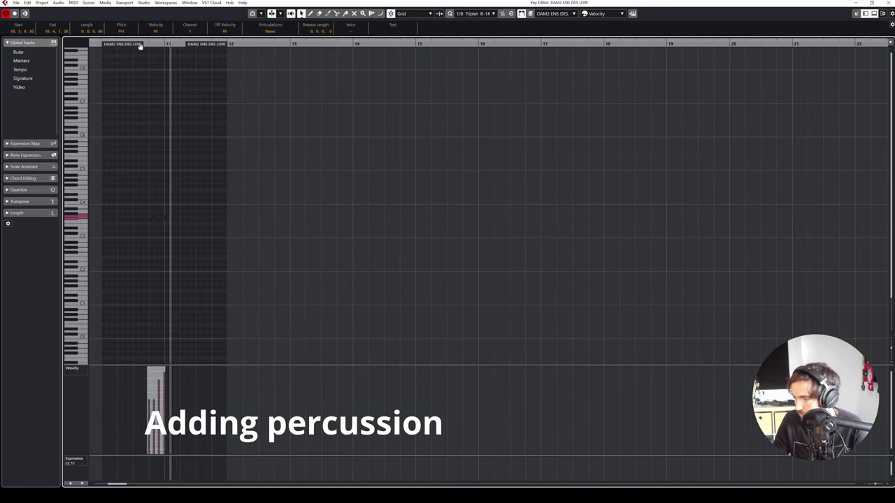
pyautogui.press('space')
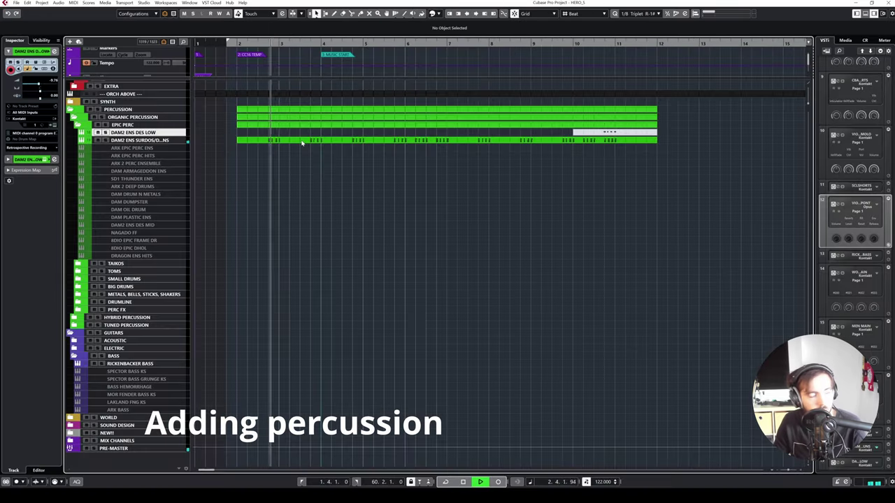
# Step: Open the DAM2 ENS SURDOS/DUNUNS part, delete the pickup hits before bar 3 and play the result
pyautogui.doubleClick(302, 141)
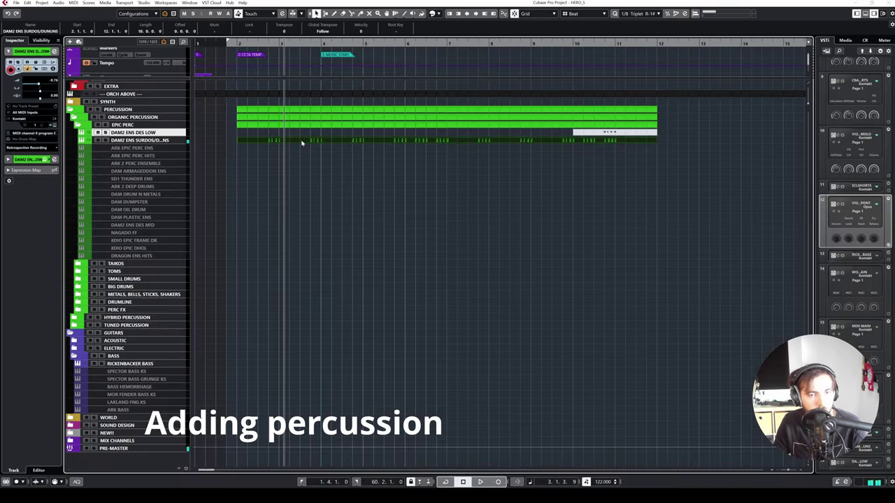
pyautogui.moveTo(124, 168); pyautogui.dragTo(148, 278)
pyautogui.press('Delete')
pyautogui.click(129, 44)
pyautogui.press('space')
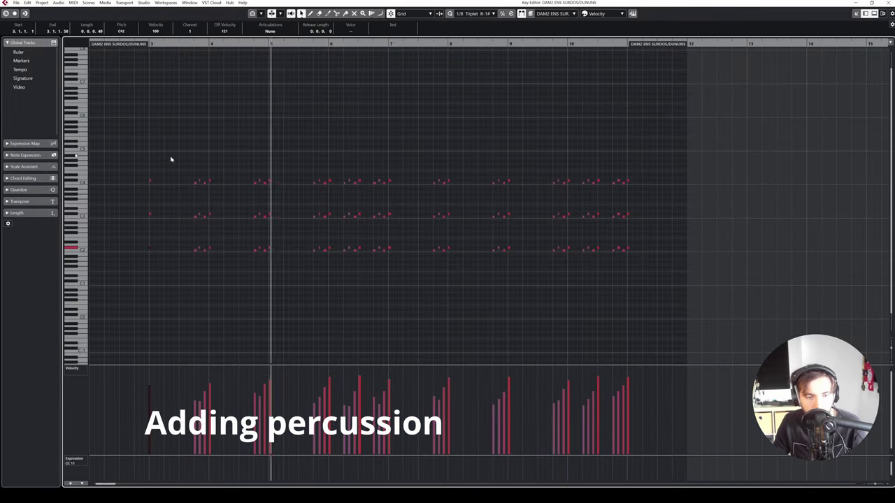
# Step: Delete the remaining early surdo hits from bar 3 up to about the middle of bar 6
pyautogui.press('space')
pyautogui.click(168, 44)
pyautogui.moveTo(148, 134); pyautogui.dragTo(399, 312)
pyautogui.press('Delete')
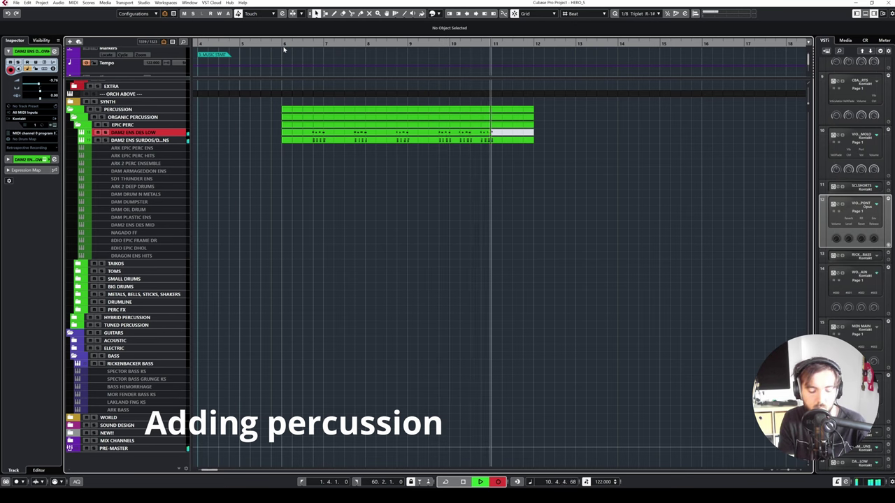
# Step: Record low drum hits on DAM2 ENS DES LOW from bar 6 to bar 11 and overdub a second layer
pyautogui.press('space')
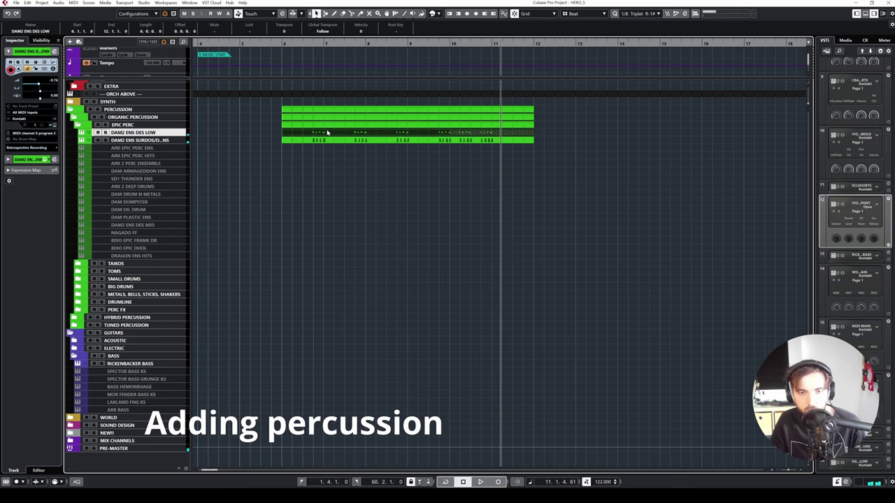
pyautogui.doubleClick(326, 133)
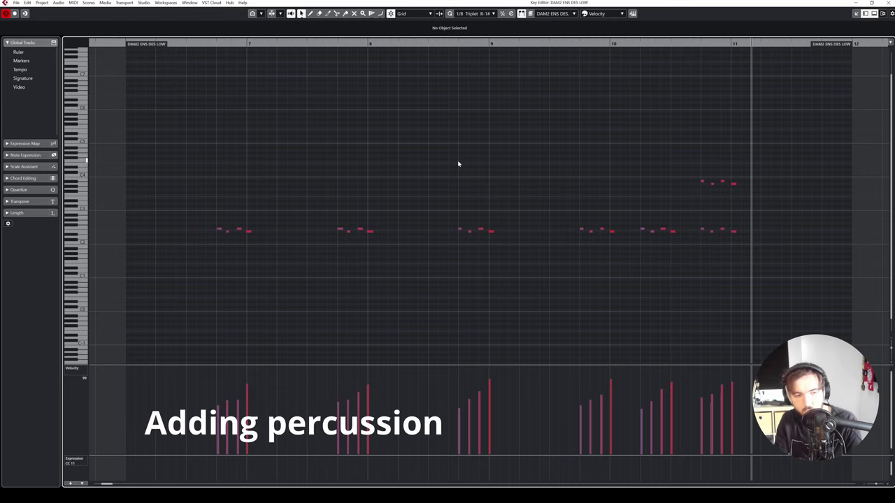
pyautogui.click(186, 43)
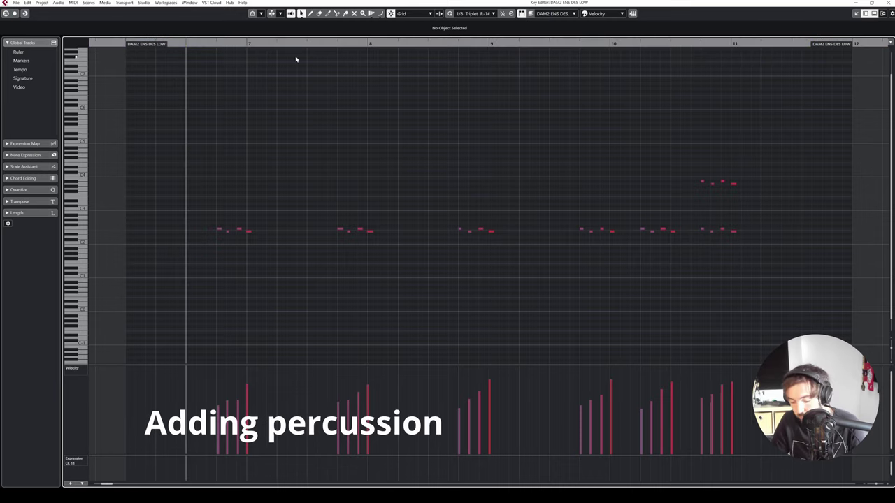
pyautogui.press('space')
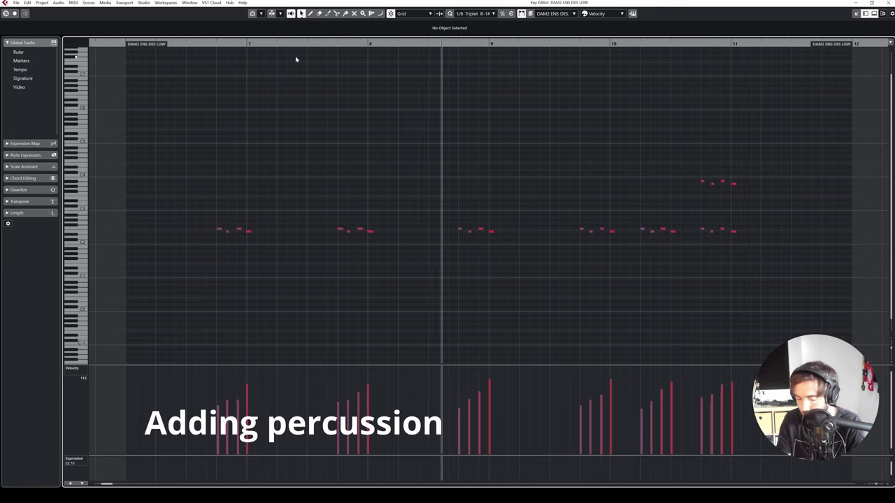
# Step: Select all hits of the overdubbed DAM2 ENS DES LOW layer and lower them by two semitones
pyautogui.moveTo(204, 164); pyautogui.dragTo(864, 241)
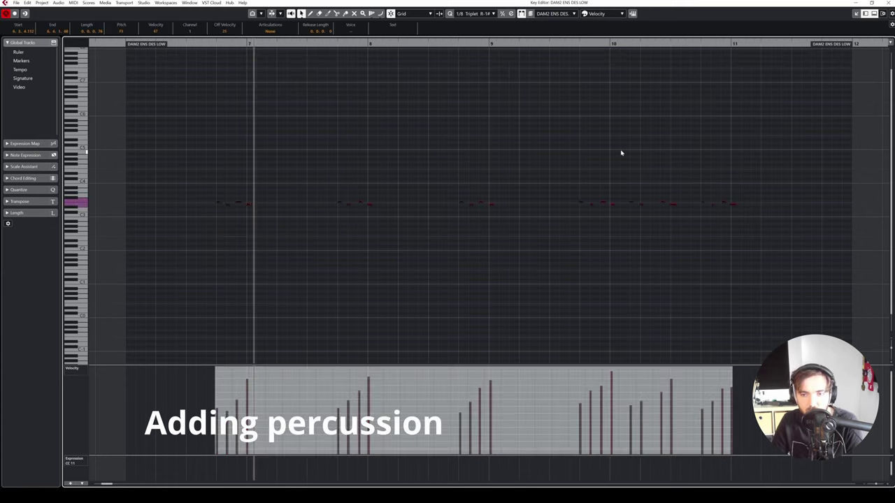
pyautogui.press('Down')
pyautogui.press('Down')
# Step: Glue the overlapping DAM2 ENS DES LOW takes together and open the combined part in the Key Editor
pyautogui.click(208, 44)
pyautogui.click(421, 128)
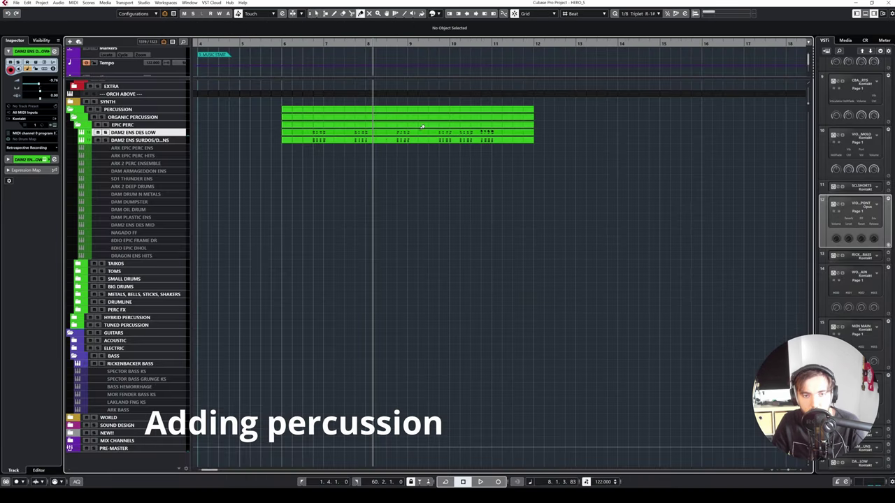
pyautogui.doubleClick(421, 128)
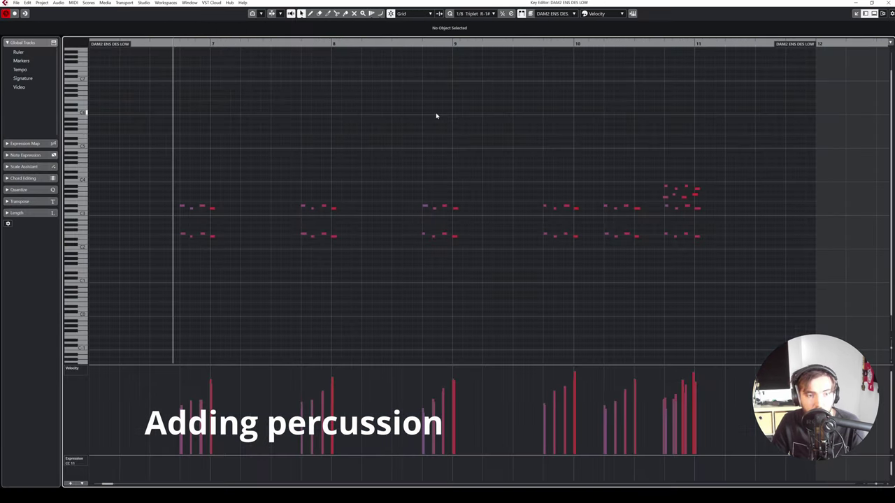
# Step: Close the Key Editor, play the arrangement and examine how the WOMEN MAIN choir part lines up with the strings and percussion
pyautogui.press('Return')
pyautogui.press('g')
pyautogui.press('g')
pyautogui.press('space')
pyautogui.press('h')
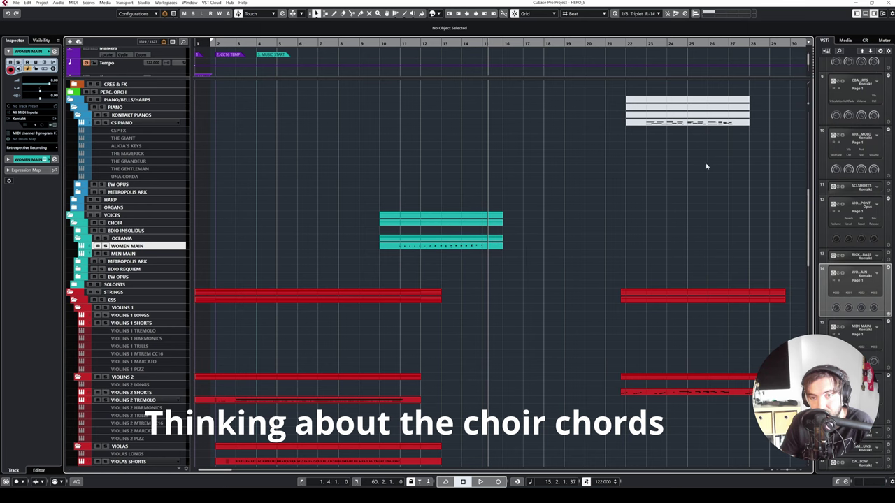
pyautogui.scroll(-15, 573, 234)
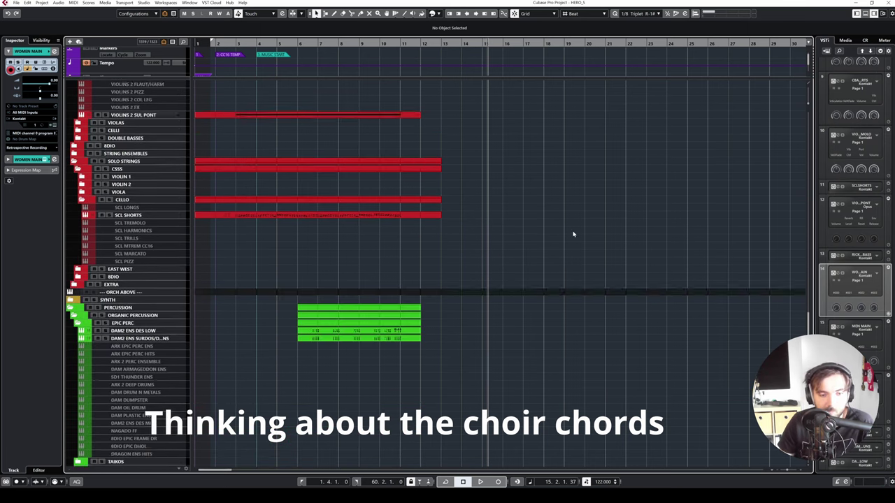
pyautogui.scroll(12, 465, 274)
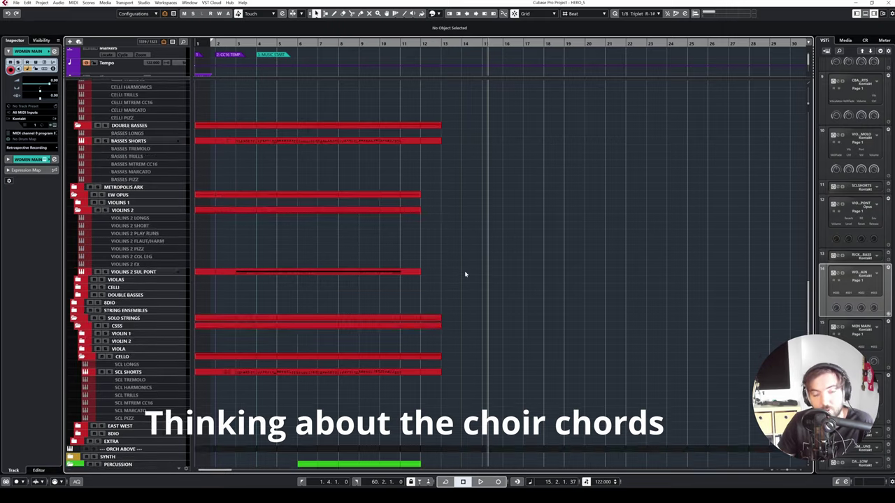
pyautogui.scroll(5, 468, 294)
pyautogui.scroll(-10, 468, 295)
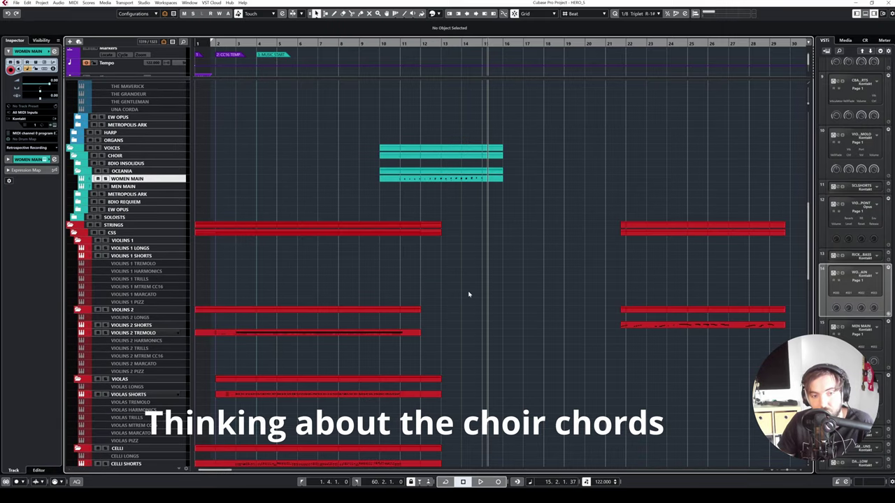
# Step: Record a MEN MAIN choir part from bar 2 to bar 11 and move the recording to start at bar 10
pyautogui.scroll(10, 291, 285)
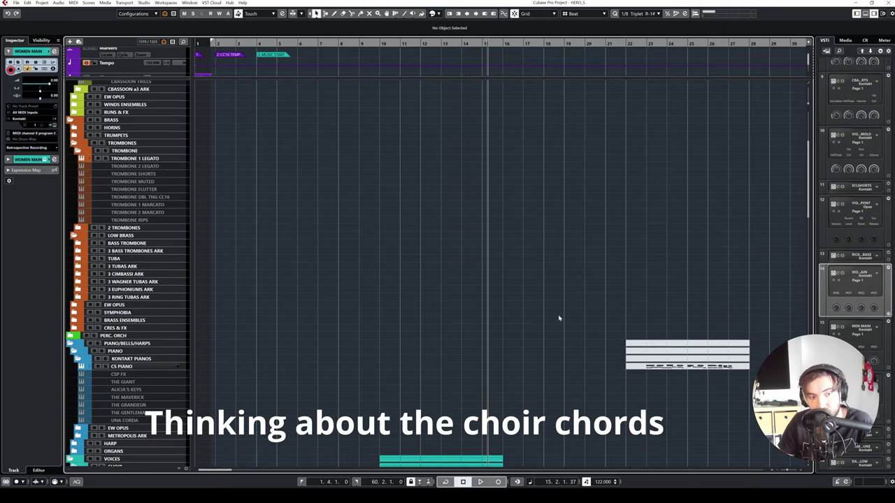
pyautogui.scroll(-10, 426, 299)
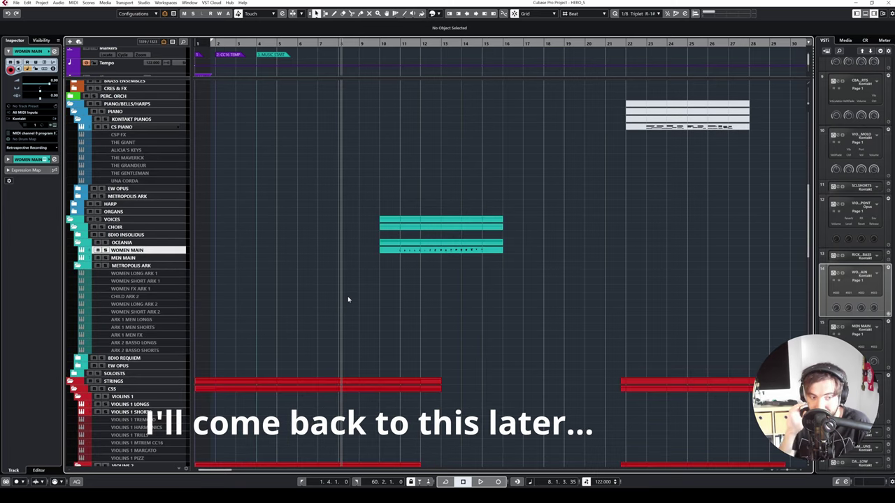
pyautogui.click(380, 49)
pyautogui.press('Down')
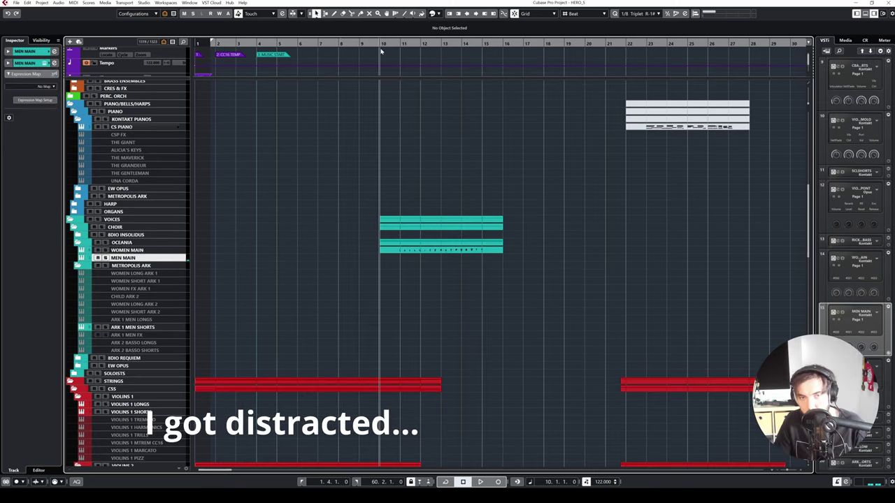
pyautogui.click(218, 43)
pyautogui.scroll(-5, 327, 143)
pyautogui.scroll(5, 328, 143)
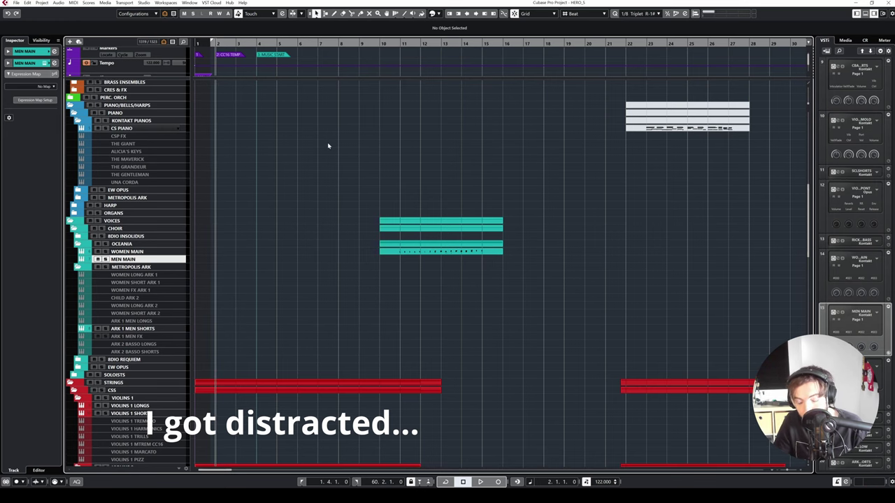
pyautogui.press('KP_Multiply')
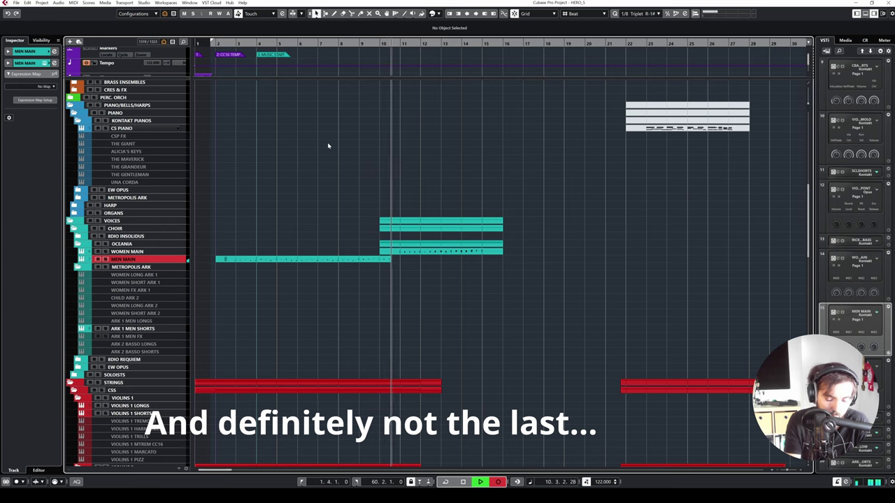
pyautogui.press('space')
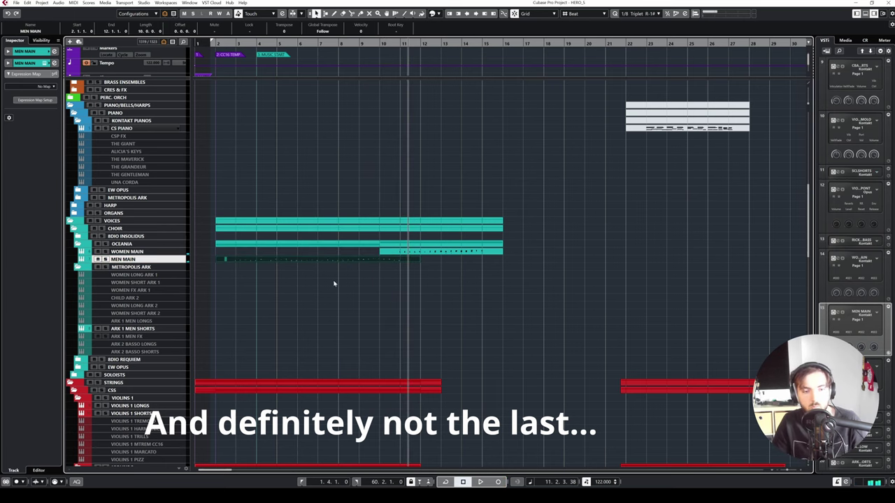
pyautogui.moveTo(276, 263); pyautogui.dragTo(440, 263)
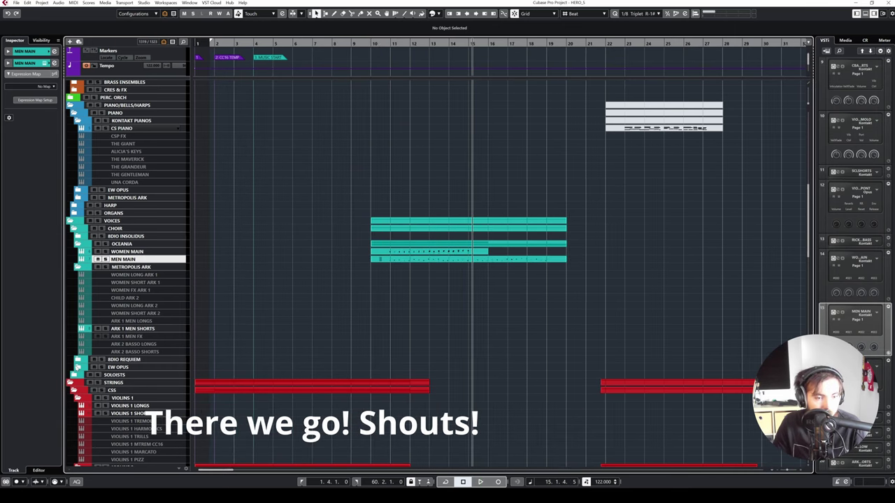
# Step: Expand the EW OPUS choir folder and enable its MEN SHORTS track
pyautogui.click(78, 366)
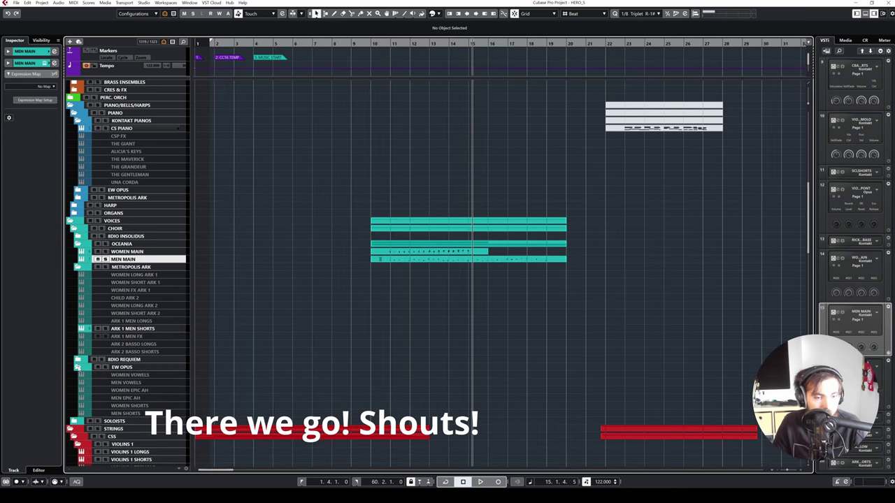
pyautogui.click(129, 413)
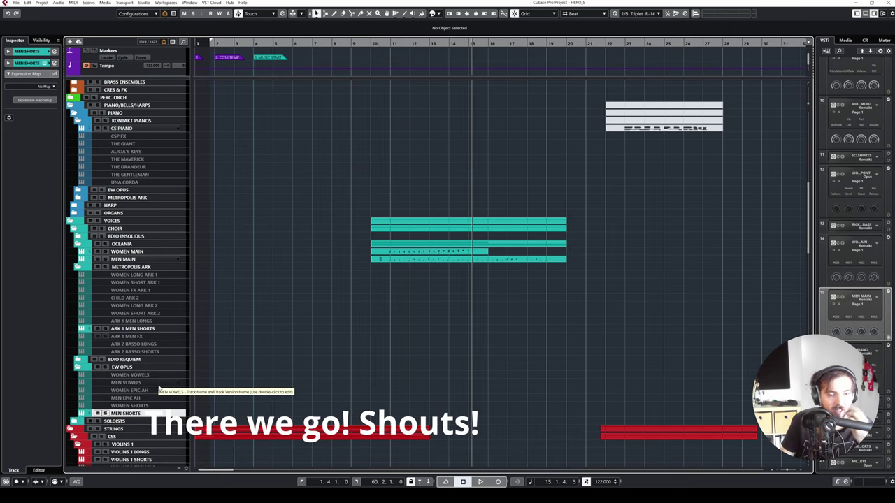
pyautogui.click(45, 63)
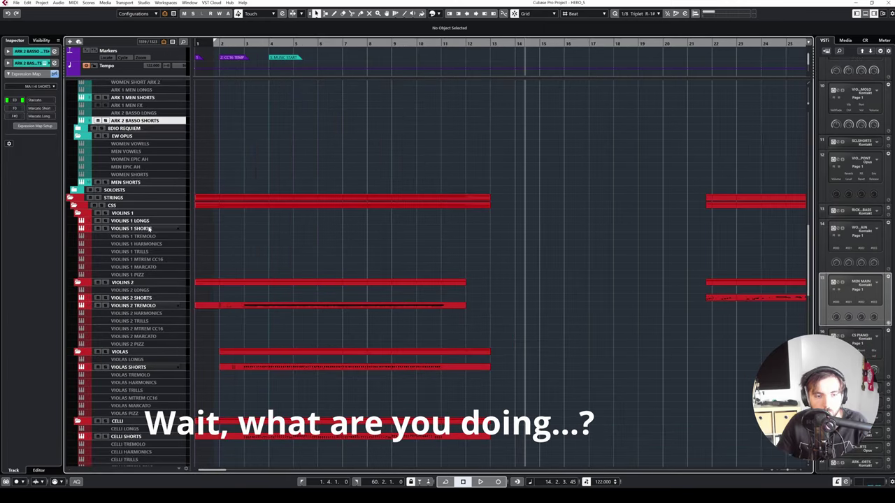
# Step: Record a quick descending run on VIOLINS 1 MARCATO in bar 11 and examine its notes in the Key Editor
pyautogui.click(149, 229)
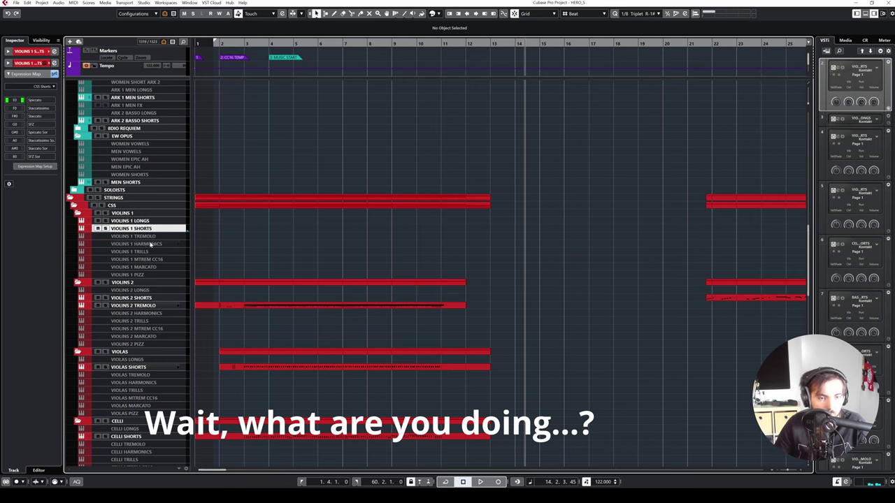
pyautogui.click(151, 265)
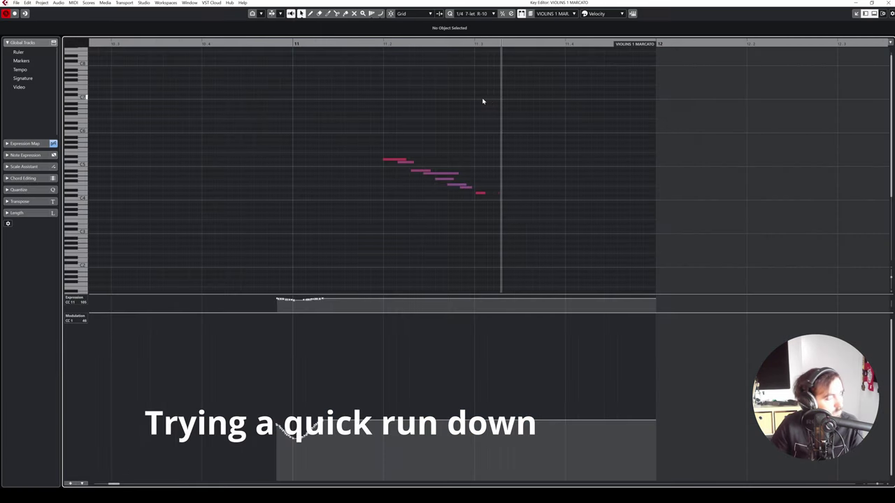
pyautogui.click(403, 159)
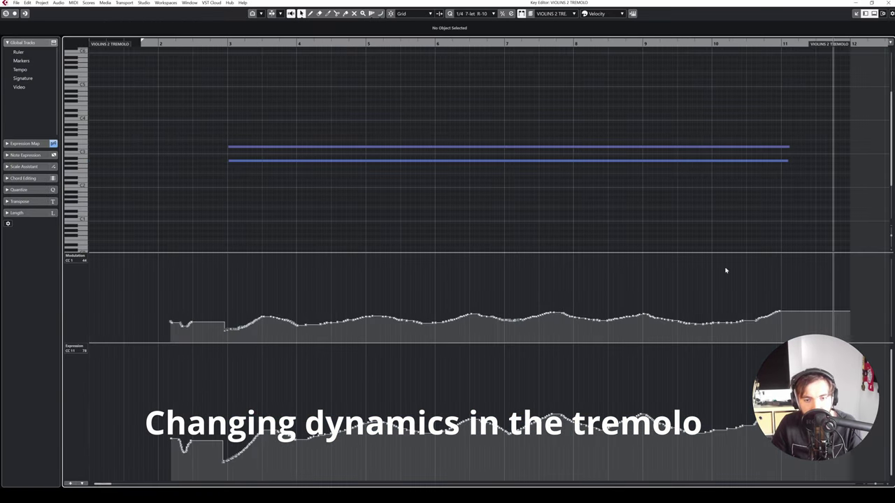
# Step: Select the whole Modulation (CC 1) curve of the VIOLINS 2 TREMOLO part and scale its values down
pyautogui.moveTo(817, 267); pyautogui.dragTo(167, 341)
pyautogui.moveTo(477, 256); pyautogui.dragTo(476, 277)
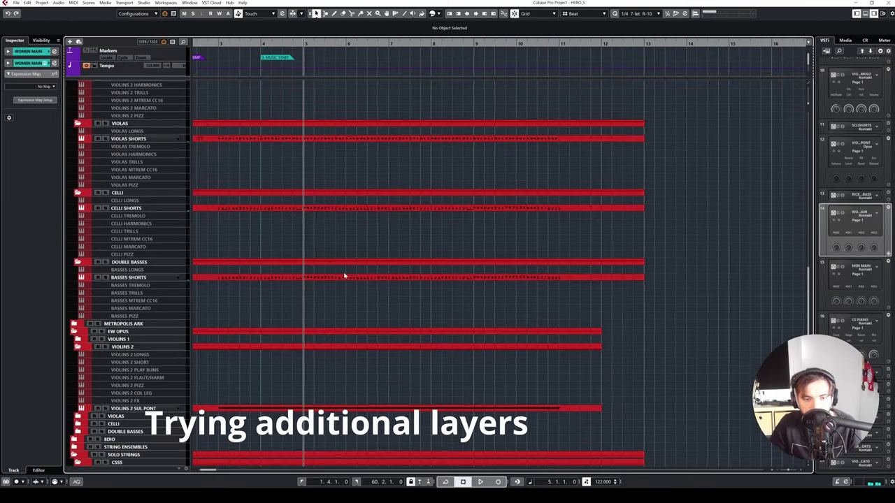
# Step: Try doubling the B TROMBONE SHORTS part from bar 5 to 9 on other low brass and bassoon shorts tracks and play it back
pyautogui.scroll(-4, 345, 274)
pyautogui.scroll(-5, 321, 269)
pyautogui.scroll(-5, 321, 269)
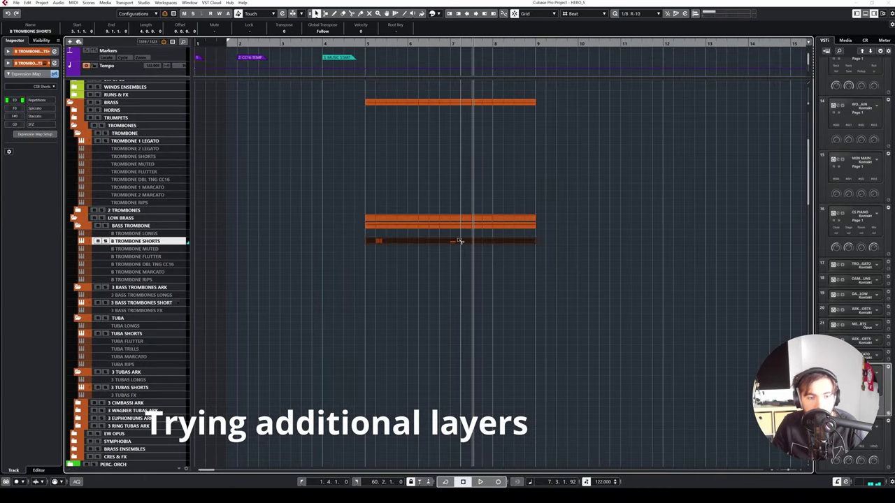
pyautogui.moveTo(459, 241); pyautogui.dragTo(455, 329)
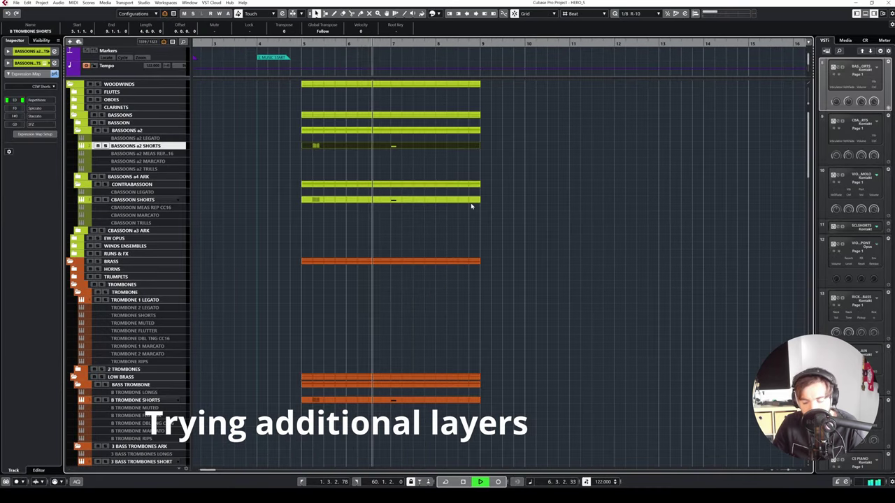
pyautogui.press('space')
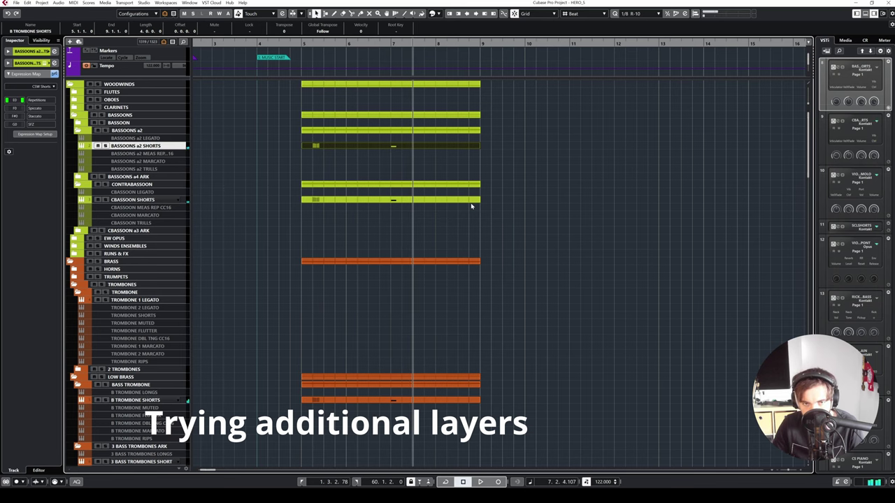
pyautogui.click(355, 103)
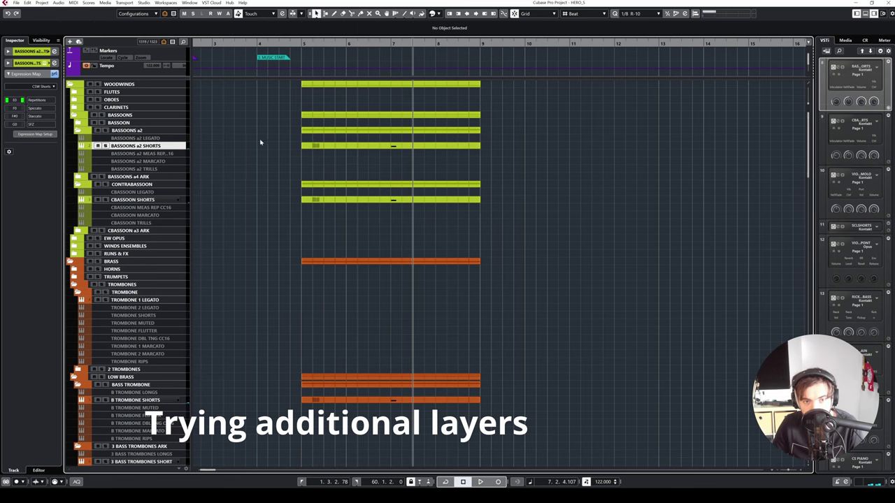
# Step: Delete the trial layers from the bassoon, contrabassoon and low brass tracks
pyautogui.moveTo(260, 142); pyautogui.dragTo(525, 263)
pyautogui.scroll(-4, 525, 264)
pyautogui.moveTo(540, 340); pyautogui.dragTo(368, 172)
pyautogui.press('Delete')
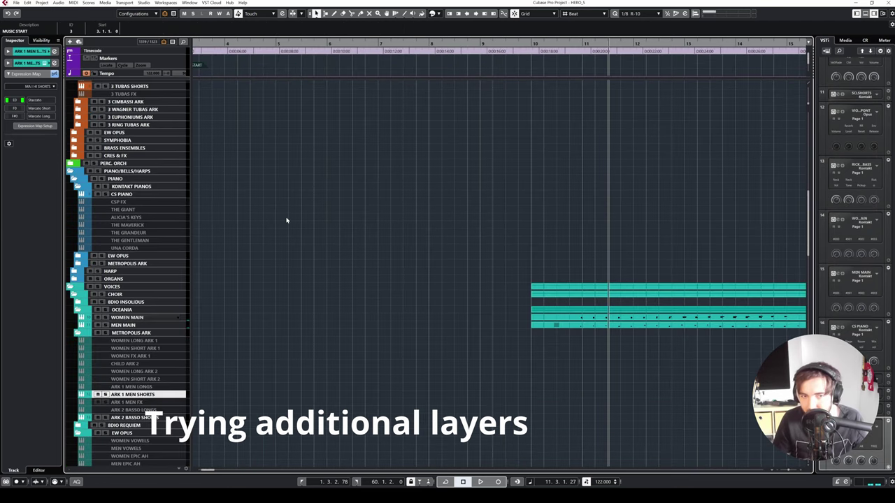
# Step: Select the CELLI SHORTS and BASSES SHORTS parts and extend both to bar 21
pyautogui.scroll(-10, 286, 220)
pyautogui.hscroll(-2, 479, 201)
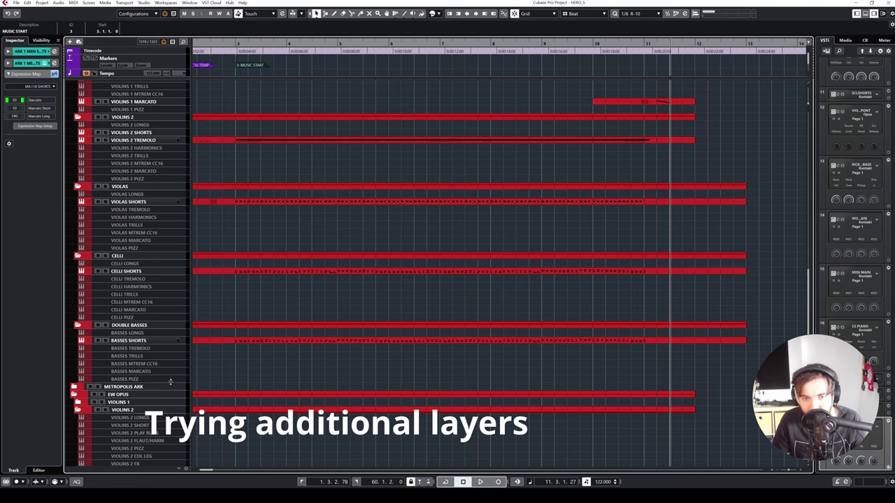
pyautogui.scroll(3, 323, 285)
pyautogui.keyDown('ctrl'); pyautogui.scroll(-3, 331, 276); pyautogui.keyUp('ctrl')
pyautogui.click(354, 278)
pyautogui.click(477, 356)
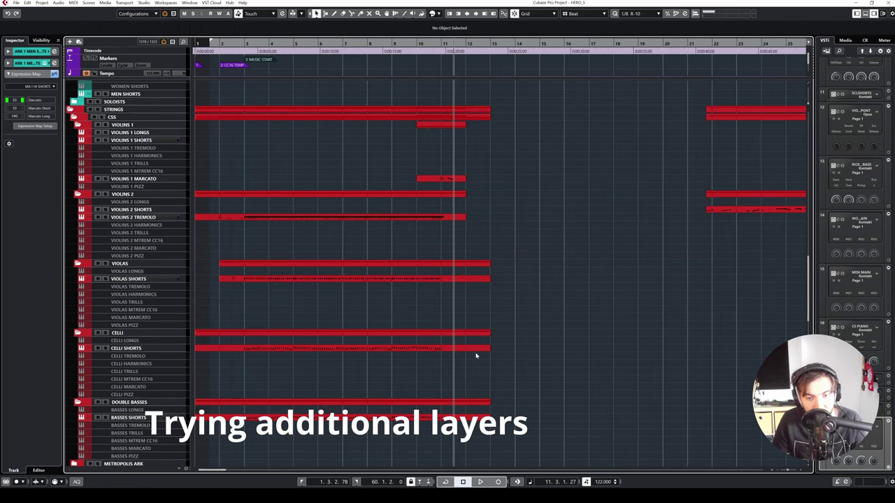
pyautogui.click(477, 349)
pyautogui.keyDown('shift'); pyautogui.click(479, 418); pyautogui.keyUp('shift')
pyautogui.scroll(-6, 479, 417)
pyautogui.keyDown('shift'); pyautogui.click(481, 418); pyautogui.keyUp('shift')
pyautogui.moveTo(490, 417); pyautogui.dragTo(686, 418)
# Step: Duplicate all CELLI SHORTS and BASSES SHORTS notes to repeat from bar 11, and set the quantize preset to 1/8 Triplet
pyautogui.doubleClick(458, 185)
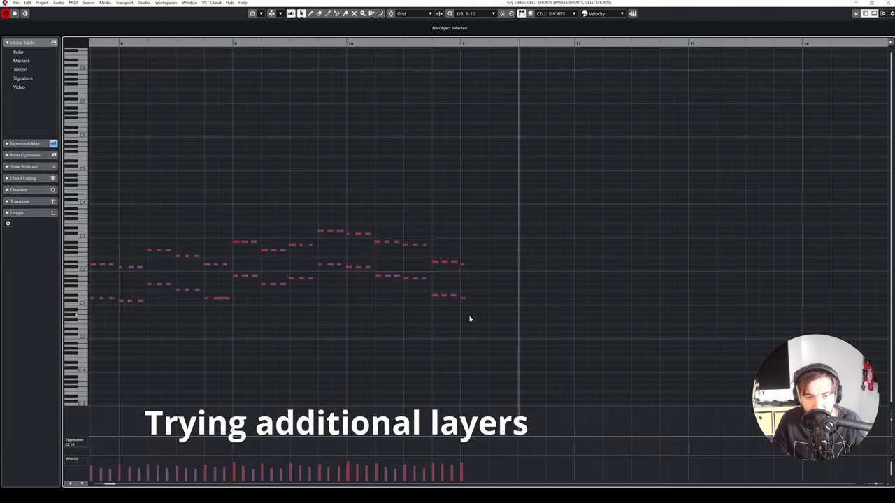
pyautogui.moveTo(535, 325); pyautogui.dragTo(149, 180)
pyautogui.hotkey('ctrl', 'd')
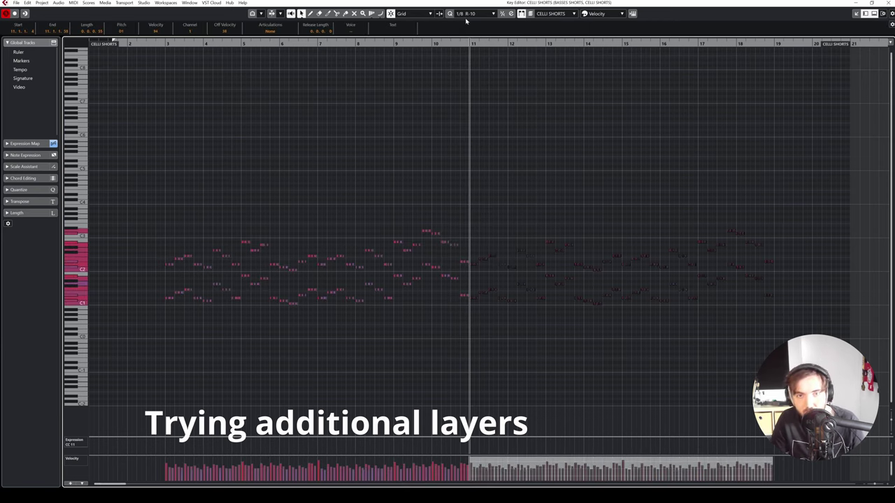
pyautogui.click(475, 13)
pyautogui.click(486, 219)
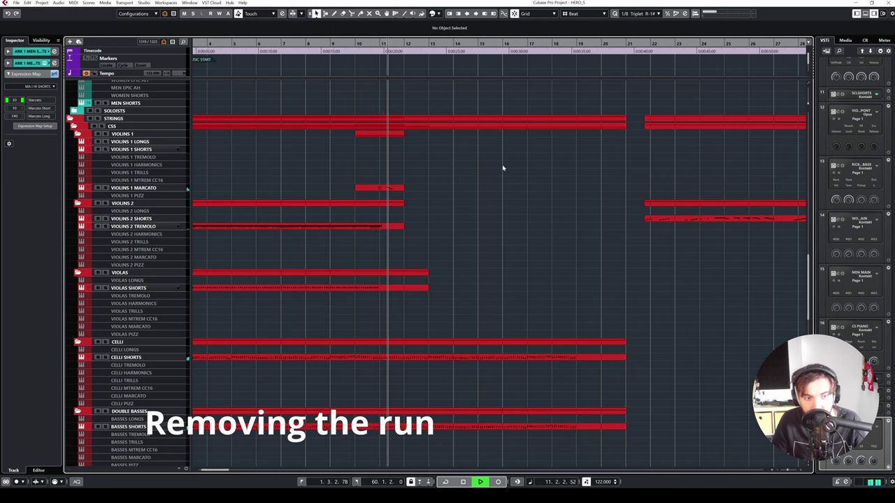
# Step: Stop playback and mute the descending run on VIOLINS 1 MARCATO
pyautogui.press('space')
pyautogui.rightClick(372, 186)
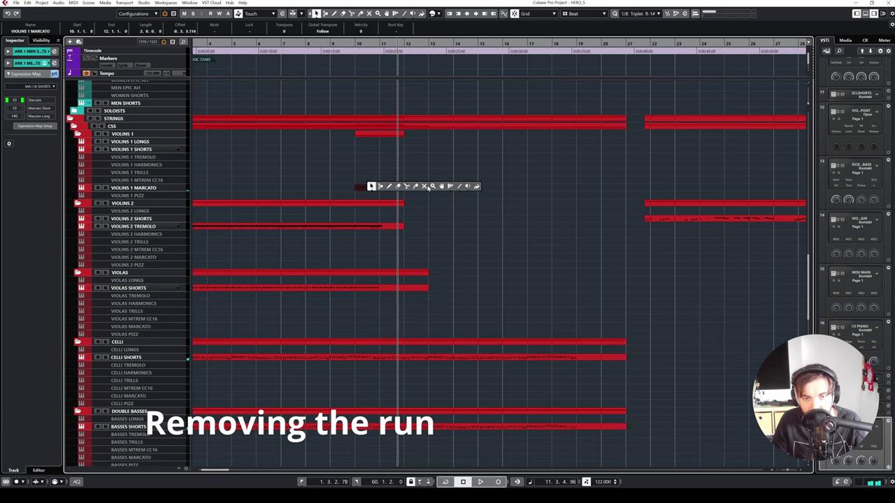
pyautogui.rightClick(371, 170)
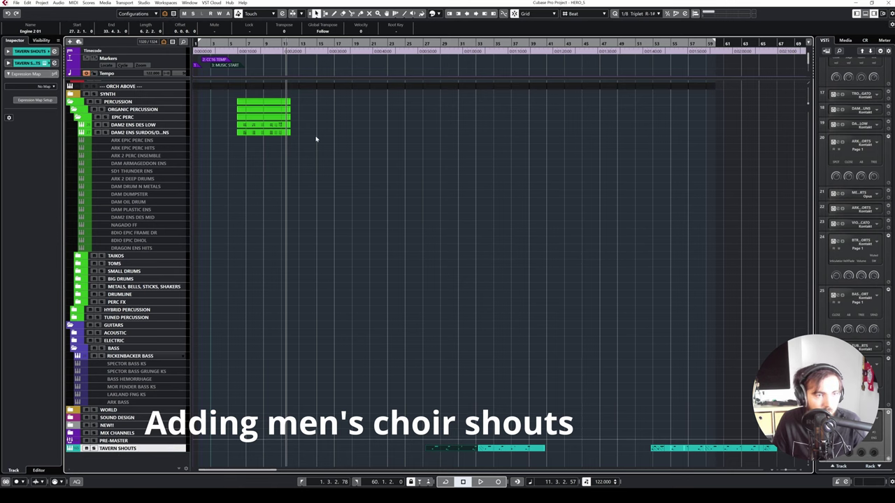
# Step: Check the TAVERN SHOUTS instrument and move the track's shout part earlier to start at 5.4.1
pyautogui.press('e')
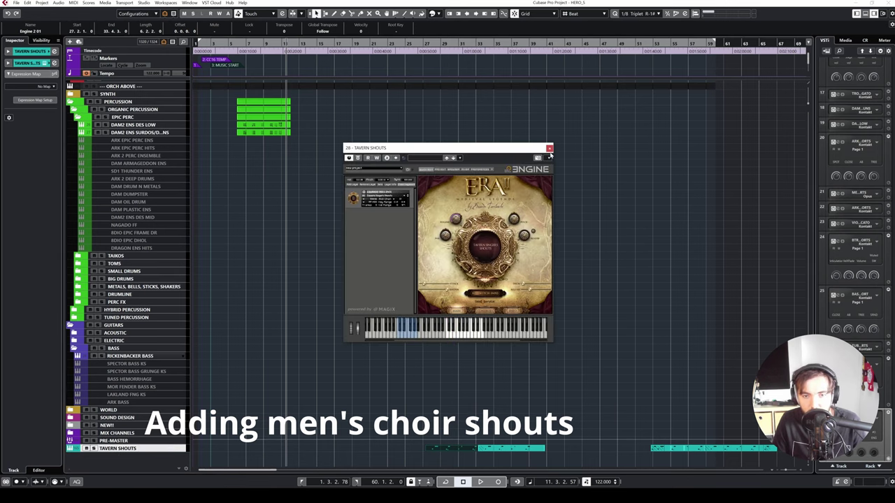
pyautogui.click(549, 149)
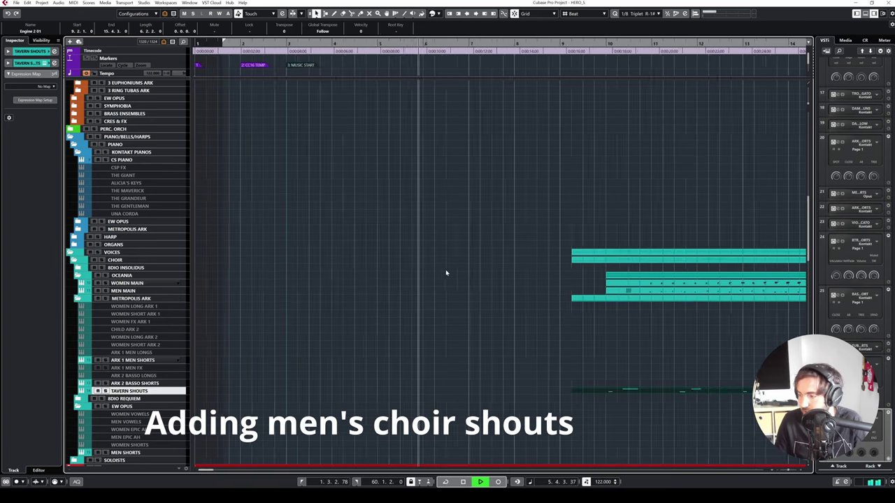
pyautogui.press('h')
pyautogui.press('h')
pyautogui.press('h')
pyautogui.scroll(-2, 550, 375)
pyautogui.hscroll(4, 566, 372)
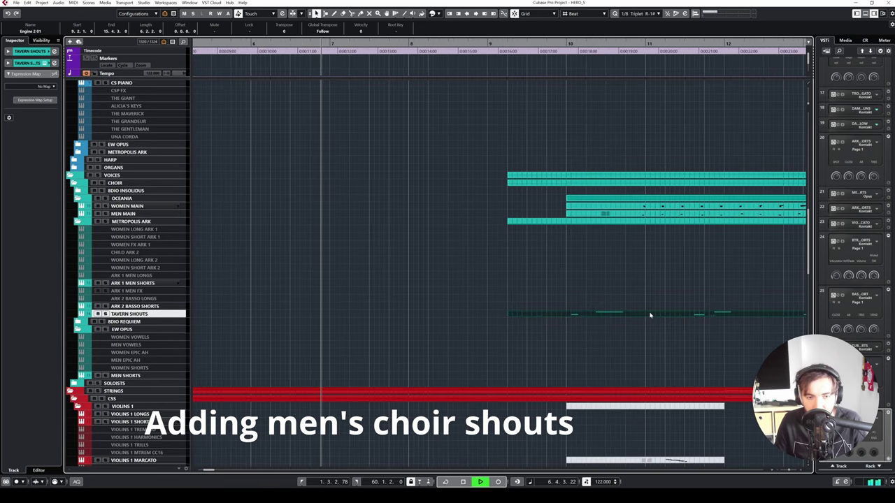
pyautogui.press('space')
pyautogui.moveTo(650, 315); pyautogui.dragTo(393, 315)
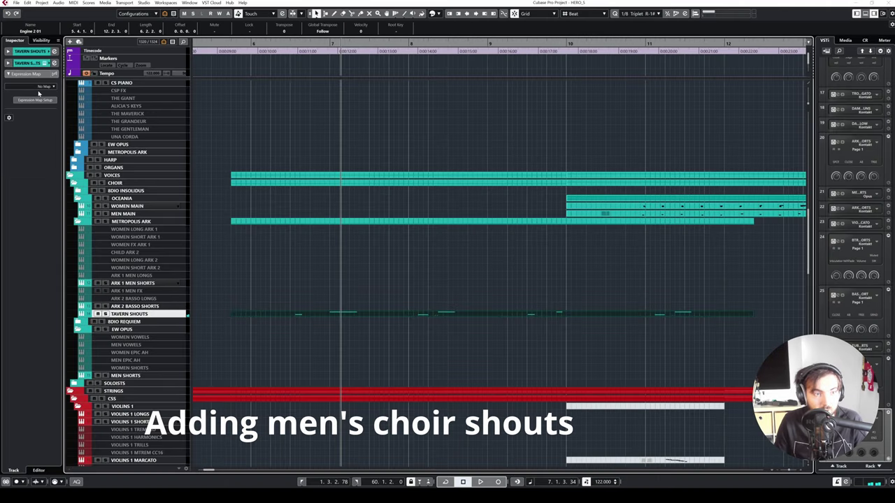
# Step: Set the direct routing of TAVERN SHOUTS to the 016 MALE CHOIR channel and play the arrangement
pyautogui.click(23, 63)
pyautogui.click(21, 97)
pyautogui.click(29, 110)
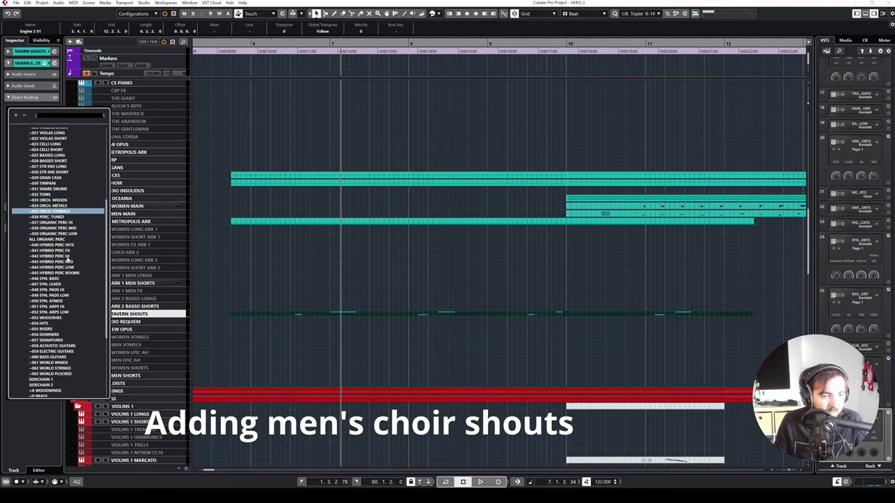
pyautogui.write('choir')
pyautogui.click(56, 139)
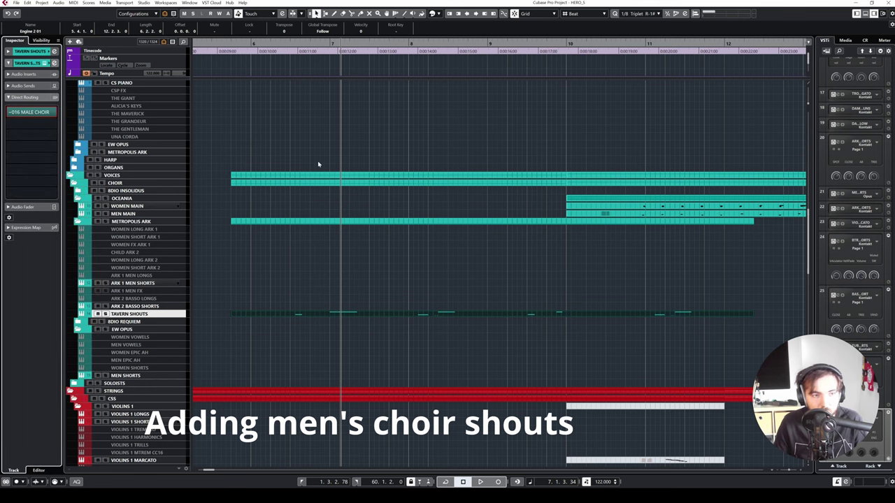
pyautogui.press('space')
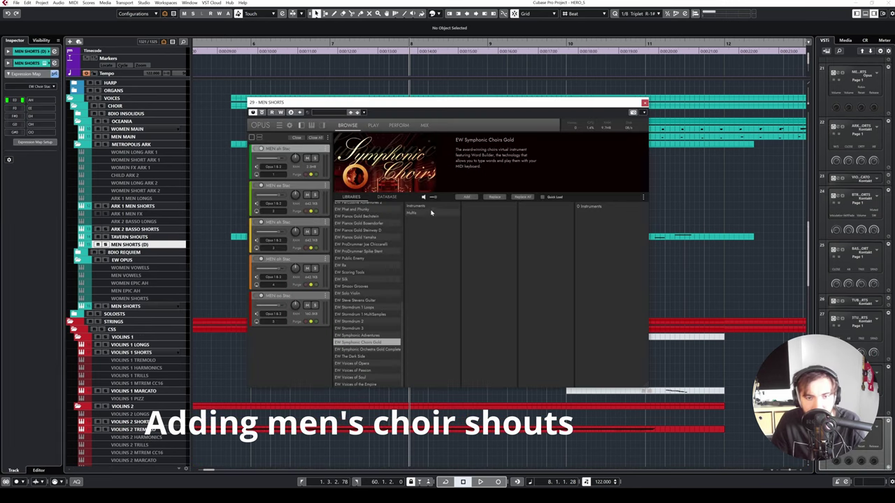
# Step: Load the BASS shouts instrument from the Basses BASS fx category of EW Symphonic Choirs Gold into MEN SHORTS (D)
pyautogui.click(431, 208)
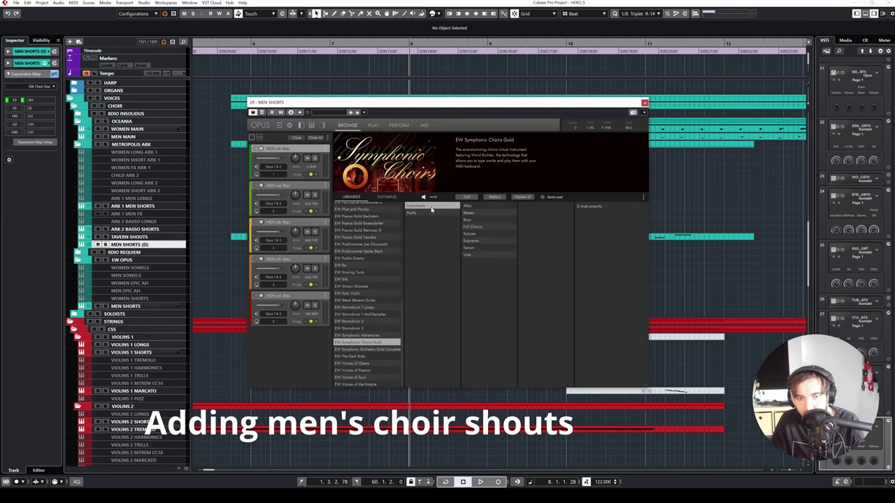
pyautogui.click(478, 216)
pyautogui.click(568, 216)
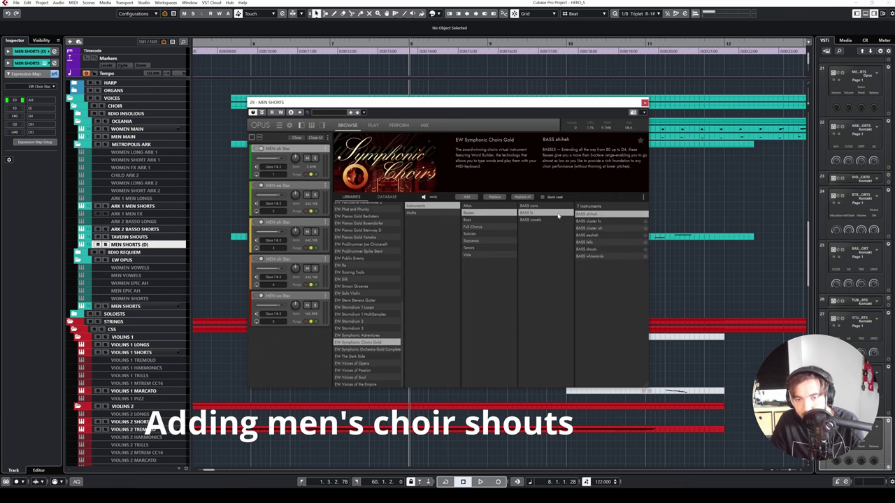
pyautogui.click(600, 250)
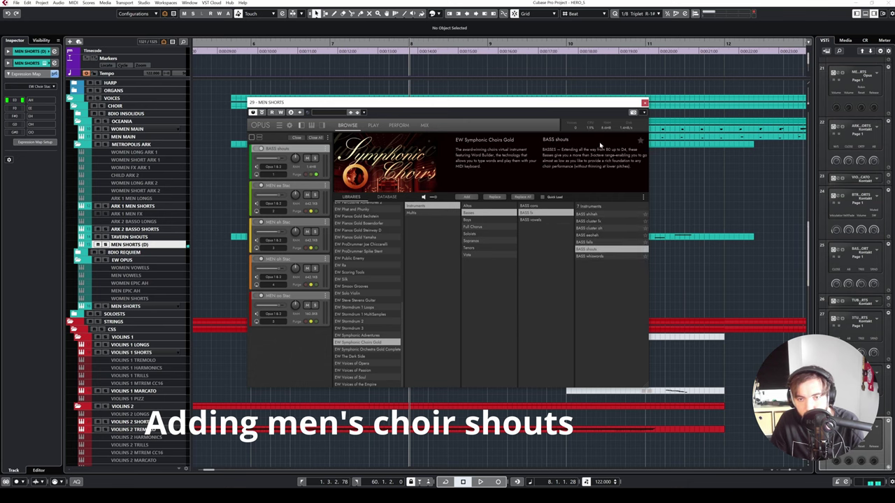
pyautogui.click(645, 103)
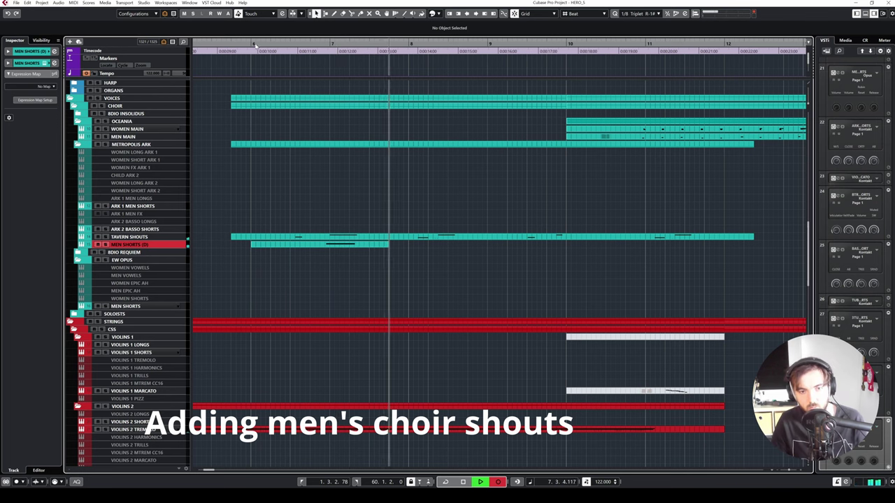
# Step: Finish recording the MEN SHORTS (D) shout and make it and the TAVERN SHOUTS part end at bar 9, removing the later tavern shouts
pyautogui.press('space')
pyautogui.rightClick(439, 236)
pyautogui.click(469, 236)
pyautogui.click(410, 238)
pyautogui.press('Delete')
pyautogui.moveTo(410, 237); pyautogui.dragTo(487, 238)
pyautogui.click(340, 219)
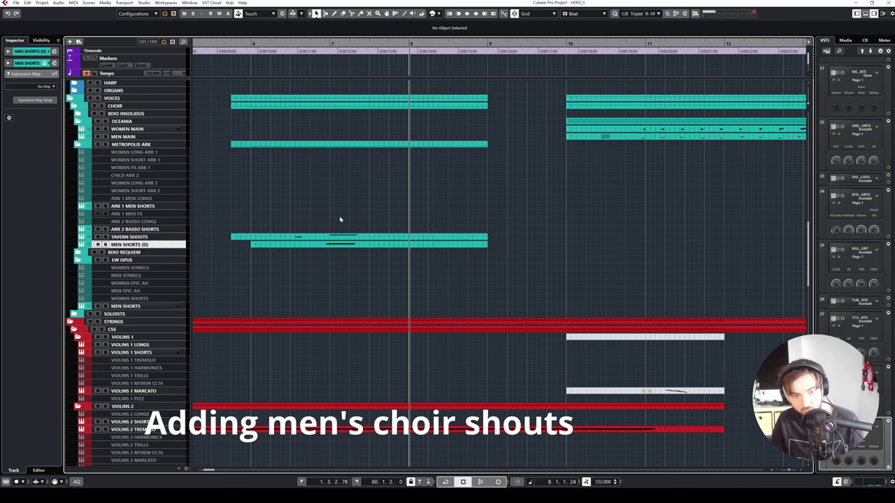
# Step: Repeat the TAVERN SHOUTS and MEN SHORTS (D) shouts at bar 9 and open the men's part in the Key Editor
pyautogui.moveTo(487, 43); pyautogui.dragTo(438, 43)
pyautogui.moveTo(458, 225); pyautogui.dragTo(426, 246)
pyautogui.moveTo(438, 239); pyautogui.dragTo(518, 238)
pyautogui.doubleClick(506, 238)
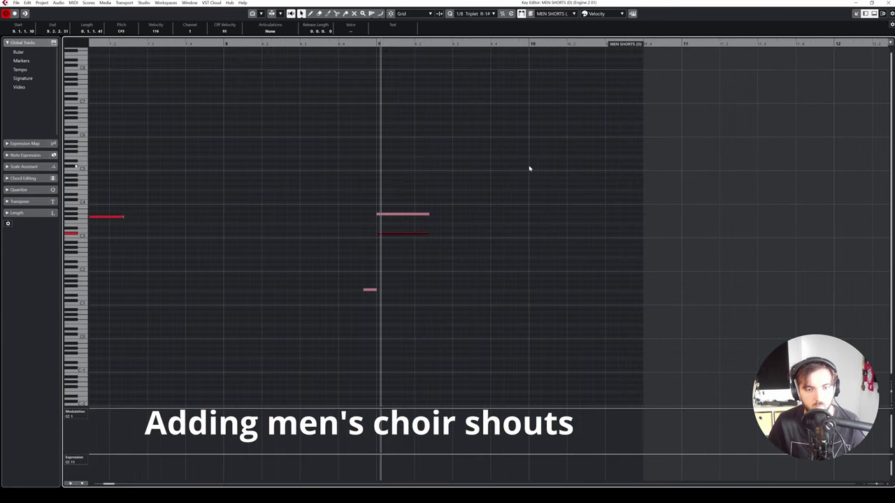
pyautogui.hscroll(-3, 529, 173)
pyautogui.click(602, 240)
pyautogui.click(603, 235)
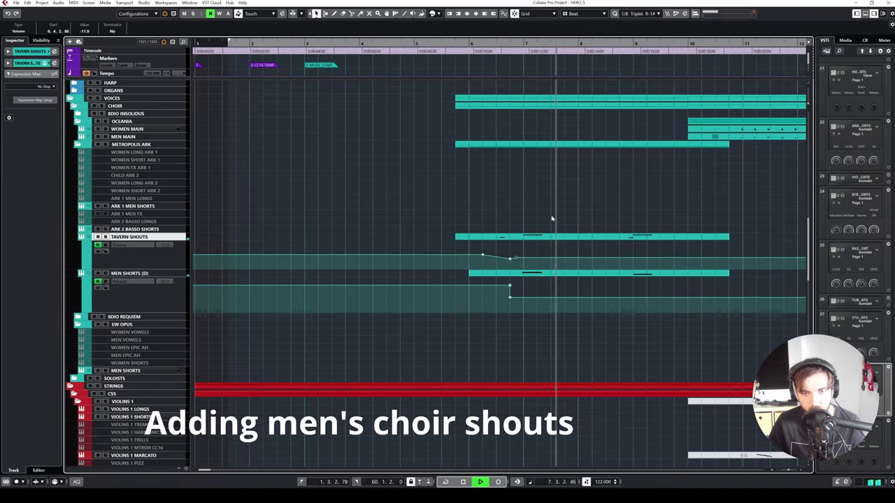
# Step: Split the TAVERN SHOUTS and MEN SHORTS (D) parts at 8.3.1 and select the segments after the cut
pyautogui.hscroll(2, 551, 215)
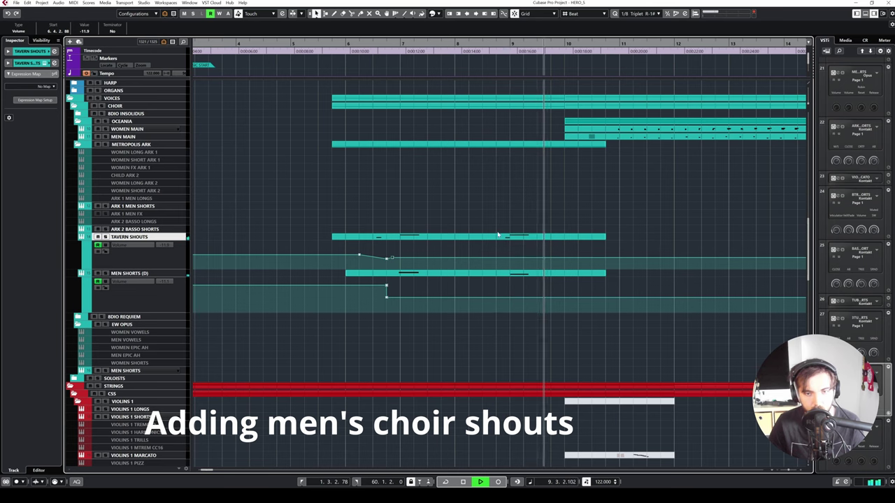
pyautogui.press('space')
pyautogui.press('3')
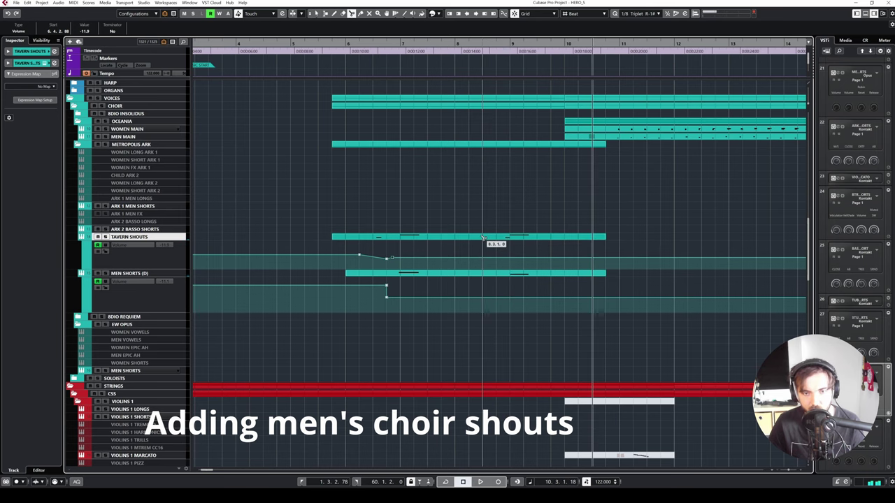
pyautogui.click(483, 237)
pyautogui.click(484, 274)
pyautogui.press('1')
pyautogui.click(513, 238)
pyautogui.keyDown('alt'); pyautogui.click(503, 273); pyautogui.keyUp('alt')
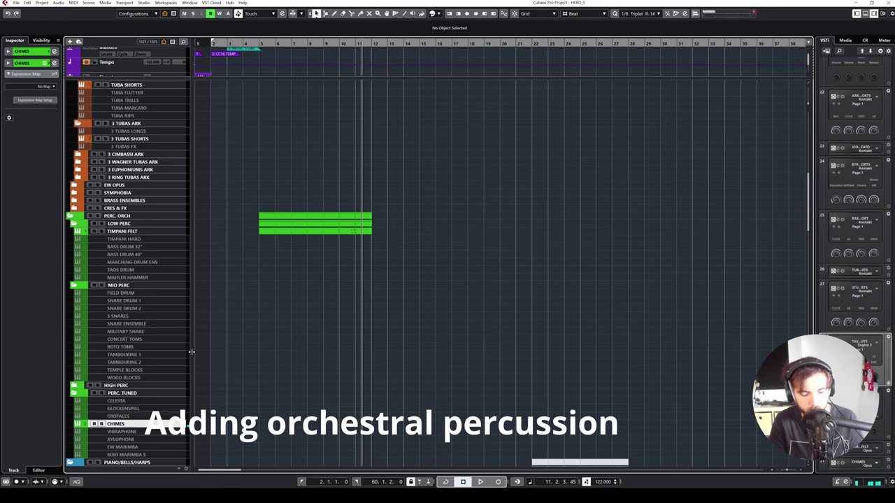
# Step: Record a part on CHIMES and a long low crescendo note on 3 BASS TROMBONES FX from about bar 10
pyautogui.press('KP_Multiply')
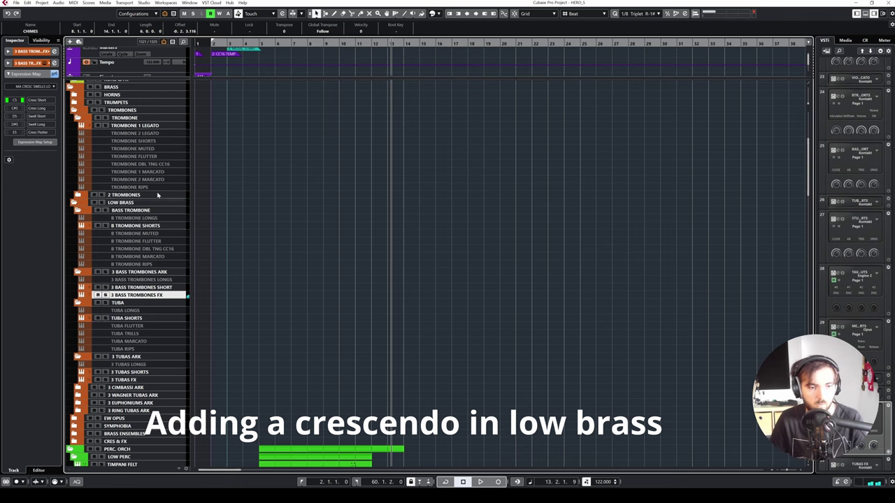
pyautogui.press('KP_Divide')
pyautogui.click(327, 45)
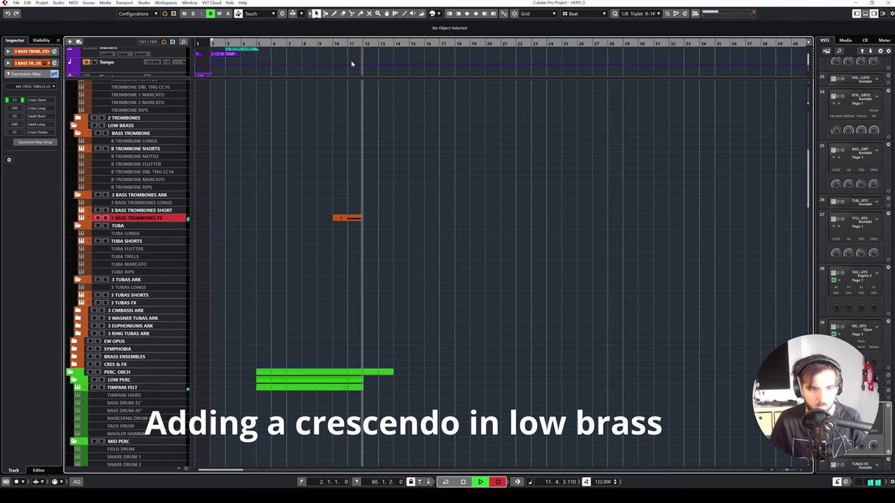
pyautogui.press('space')
# Step: Adjust the 3 BASS TROMBONES FX D2 note to start at 10.4.1.52 and end at 12.1.2.29, auditioning the crescendo
pyautogui.doubleClick(355, 220)
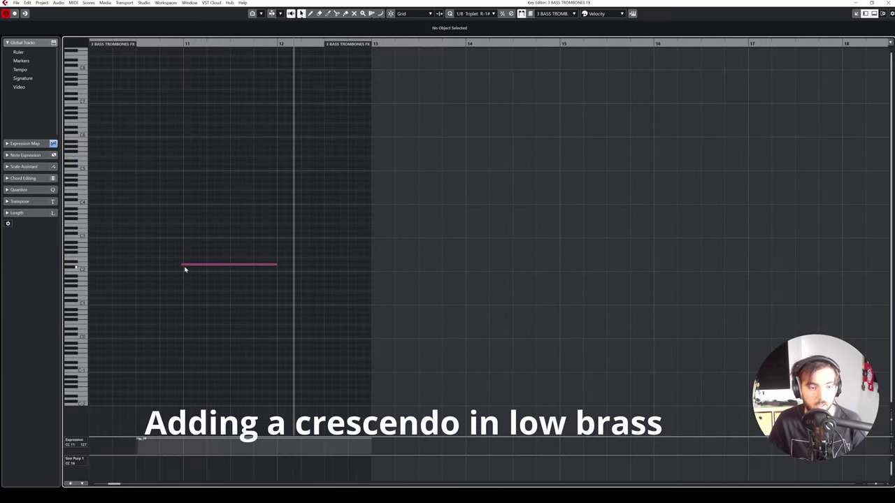
pyautogui.moveTo(184, 269); pyautogui.dragTo(169, 267)
pyautogui.click(154, 42)
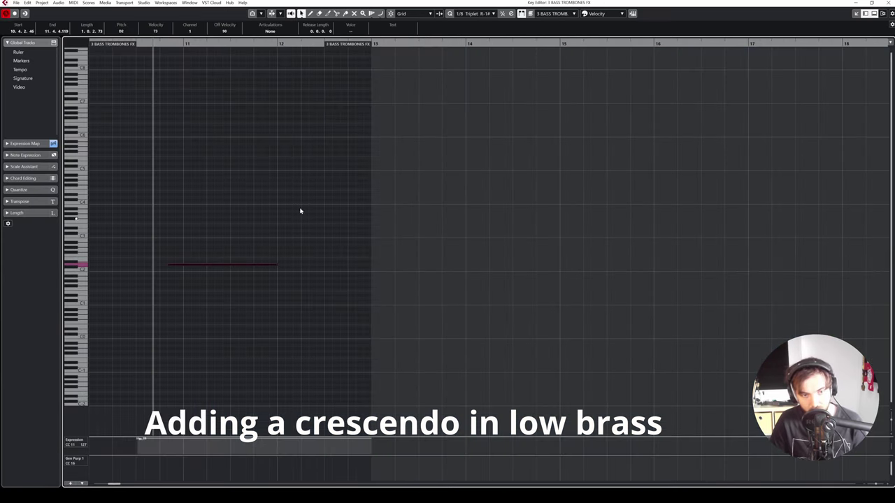
pyautogui.press('space')
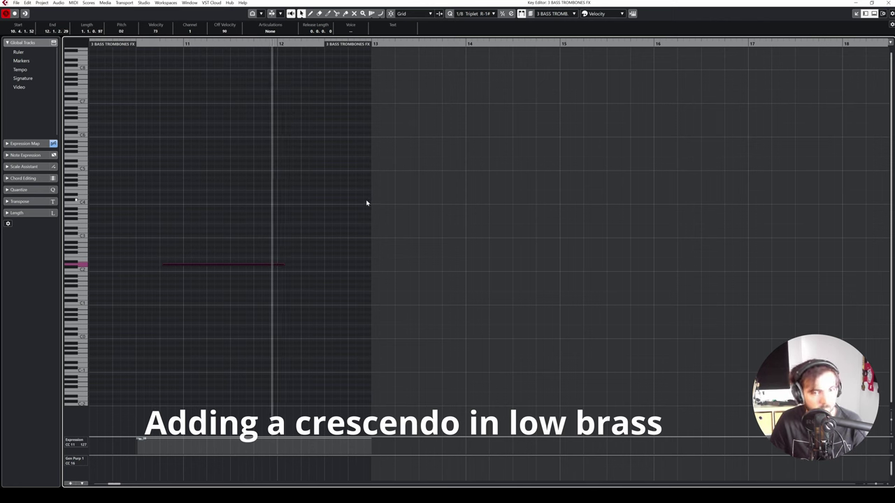
pyautogui.press('space')
pyautogui.click(887, 3)
# Step: Copy the bass trombone crescendo part to 3 TUBAS FX, transpose its note down an octave to D1 and audition it
pyautogui.moveTo(357, 219); pyautogui.dragTo(354, 302)
pyautogui.doubleClick(354, 302)
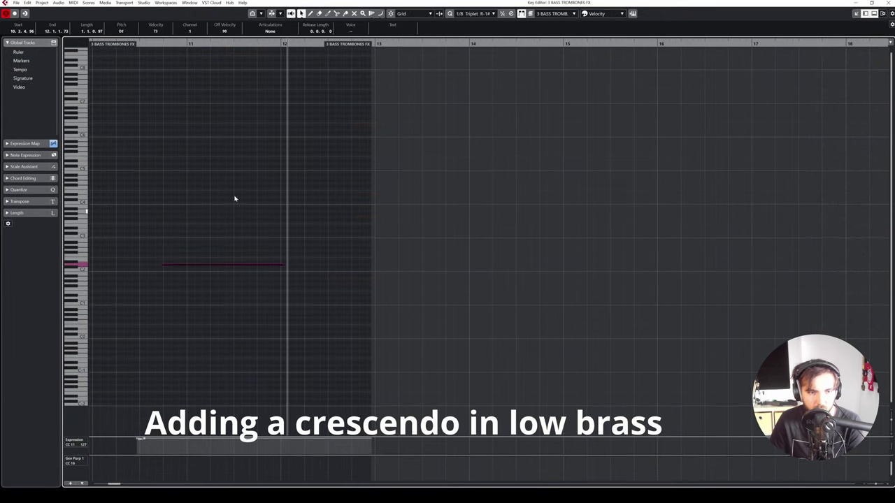
pyautogui.hotkey('shift', 'Down')
pyautogui.click(142, 43)
pyautogui.press('space')
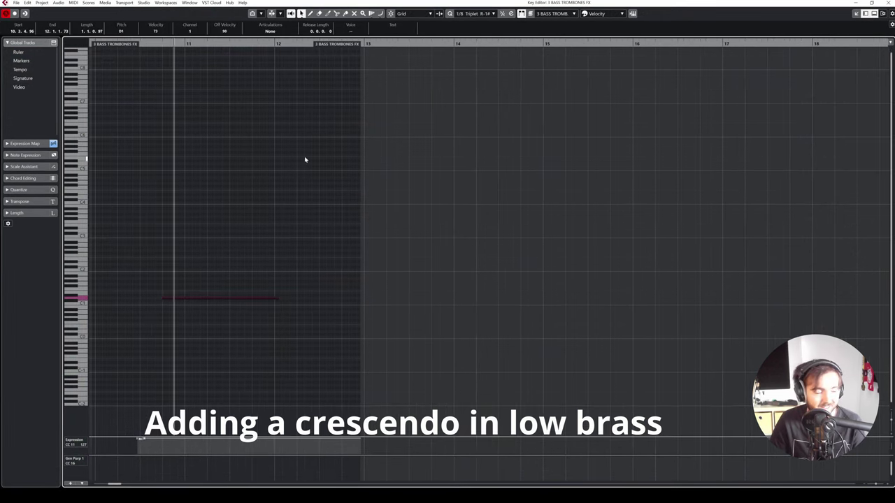
pyautogui.press('Escape')
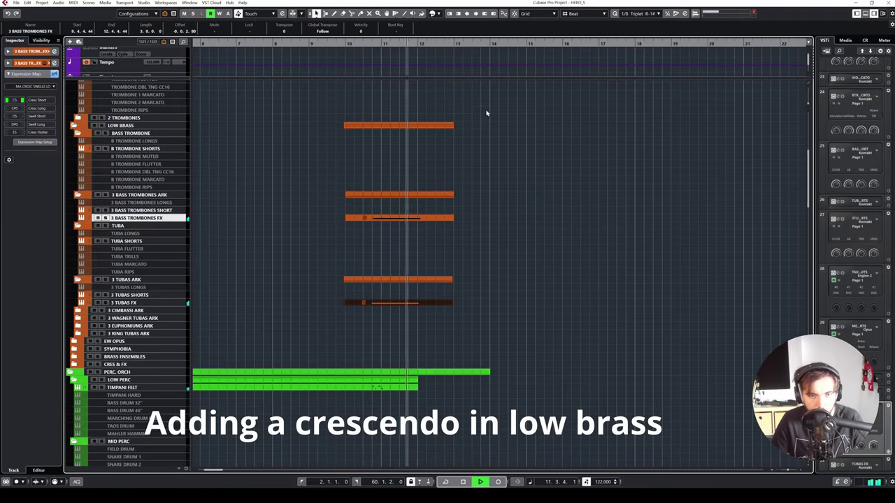
pyautogui.press('space')
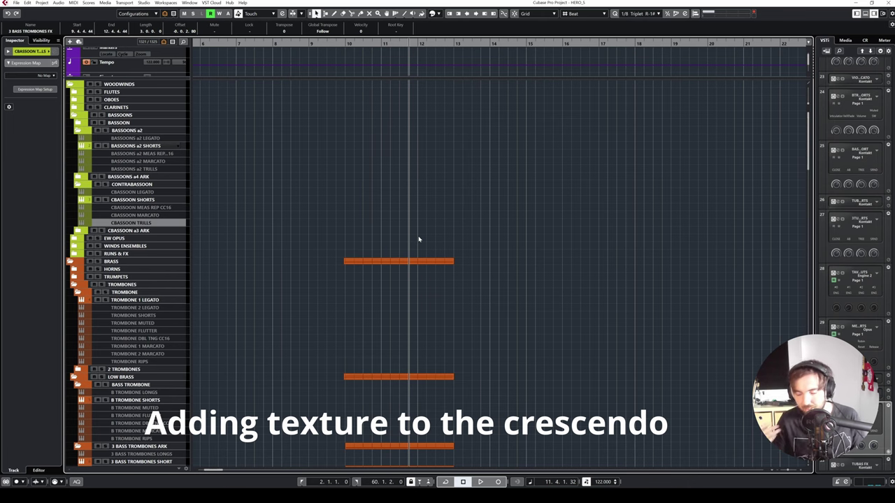
# Step: Enable CBASSOON TRILLS, record a low trill from bar 10 and compare its notes an octave lower
pyautogui.hotkey('shift', 'd')
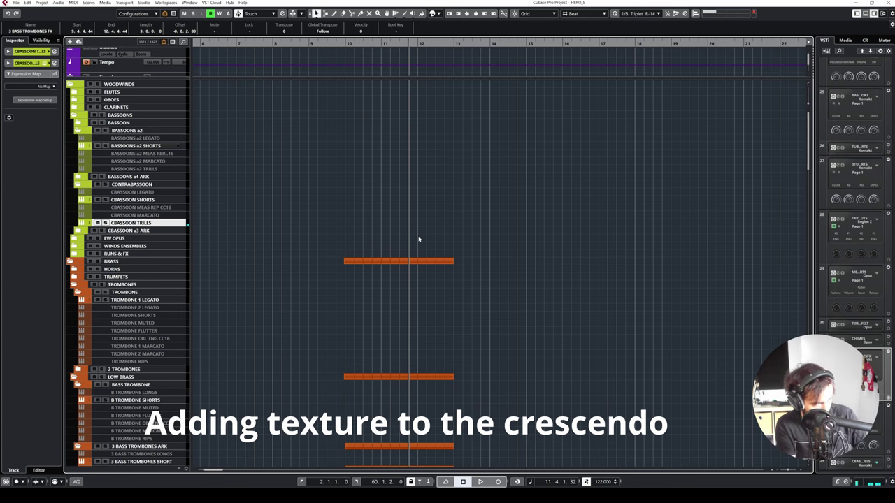
pyautogui.click(346, 43)
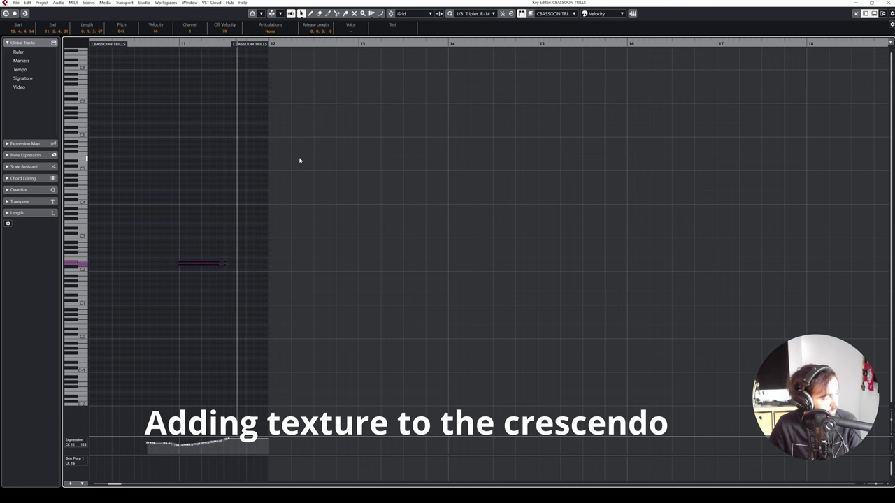
pyautogui.hotkey('shift', 'Down')
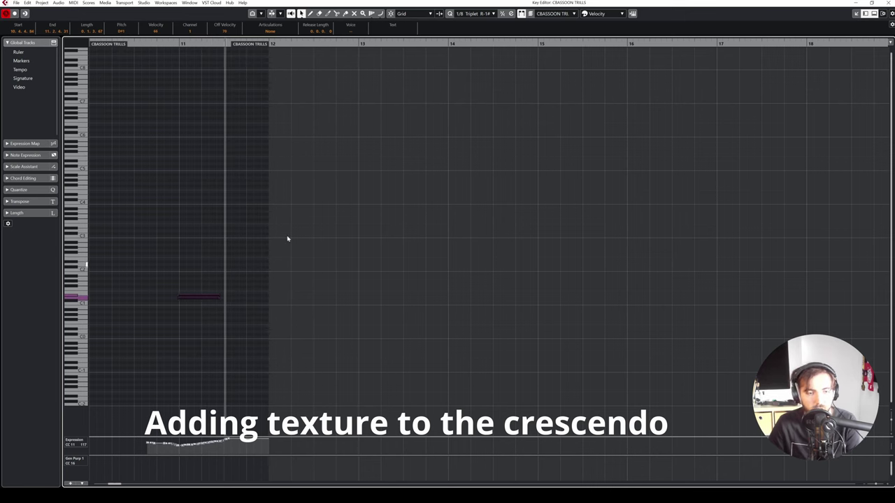
pyautogui.hotkey('shift', 'Up')
pyautogui.click(889, 3)
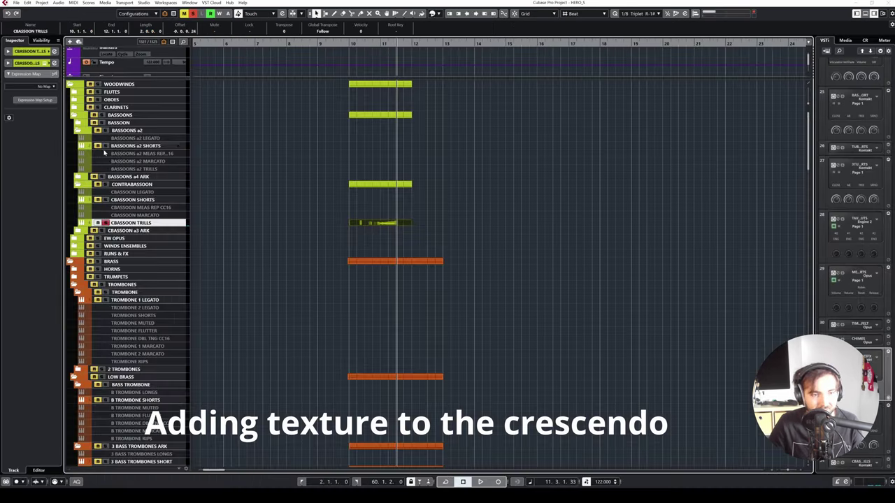
# Step: Duplicate the contrabassoon trill part onto BASSOONS a2 TRILLS and extend the notes of both parts to start earlier
pyautogui.click(141, 169)
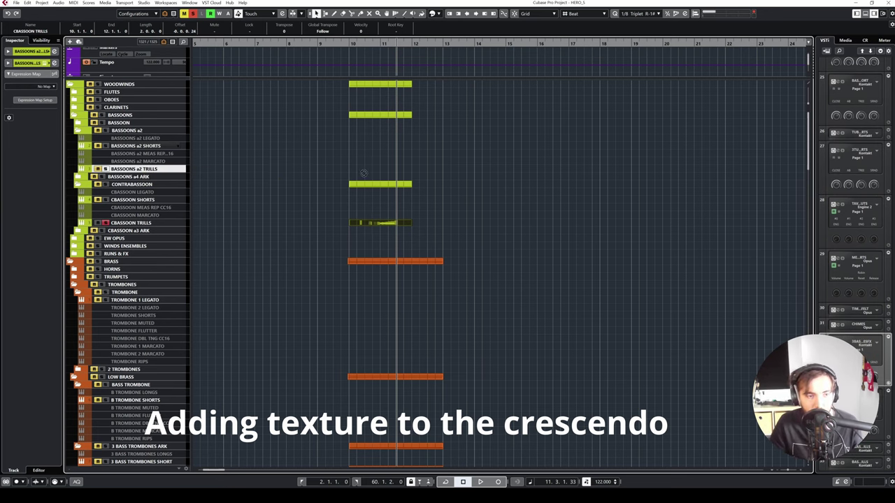
pyautogui.press('Return')
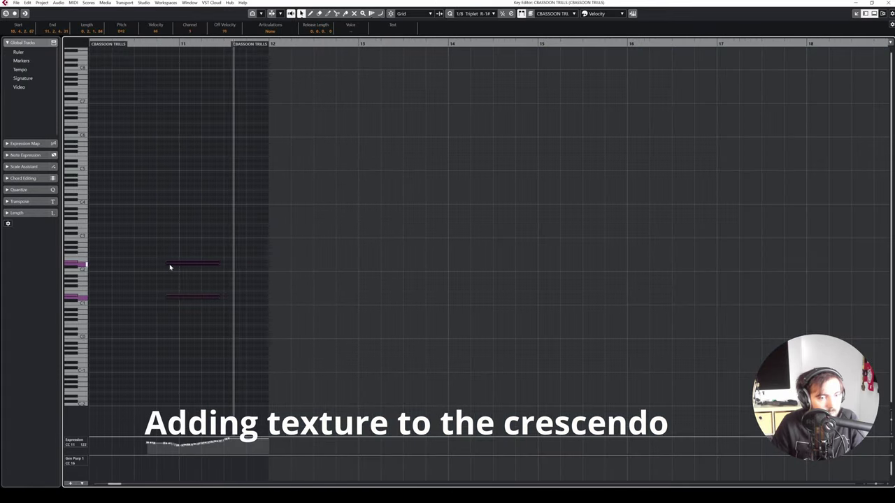
pyautogui.moveTo(169, 264); pyautogui.dragTo(160, 264)
pyautogui.click(279, 213)
pyautogui.click(888, 3)
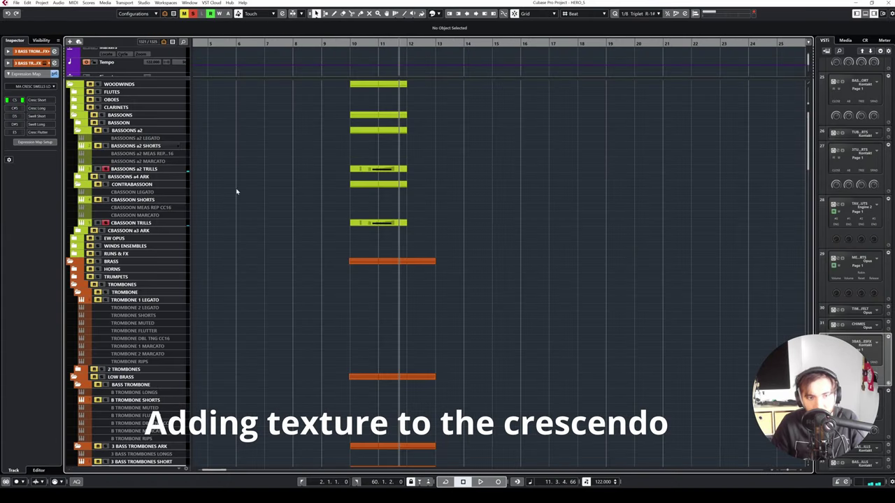
# Step: Unsolo the crescendo tracks and play the full arrangement from about the middle of bar 9
pyautogui.scroll(-10, 102, 218)
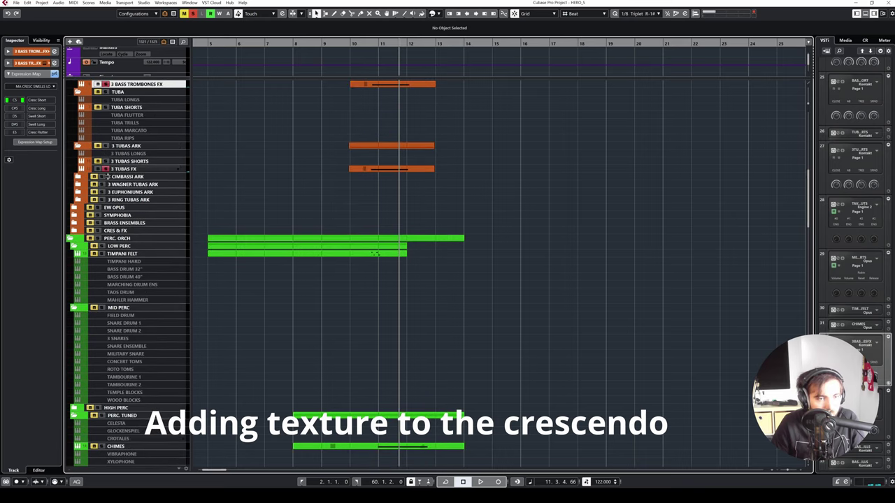
pyautogui.click(106, 84)
pyautogui.click(335, 43)
pyautogui.press('space')
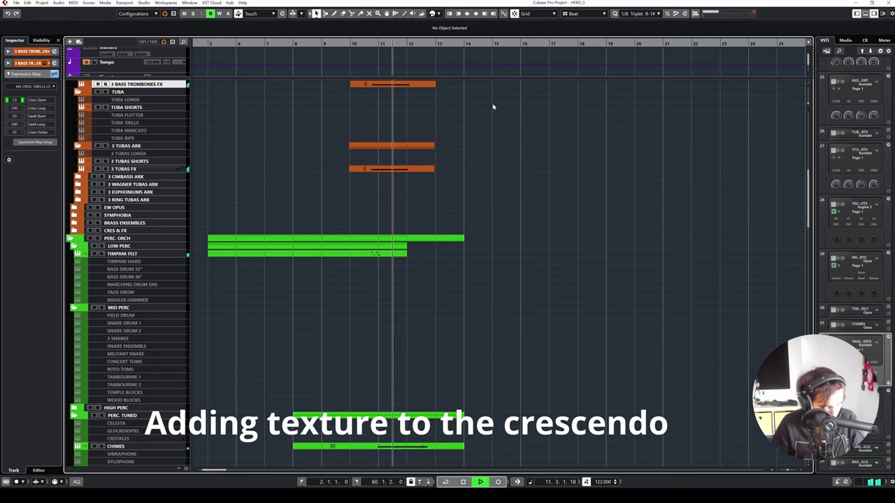
pyautogui.scroll(10, 464, 122)
pyautogui.press('space')
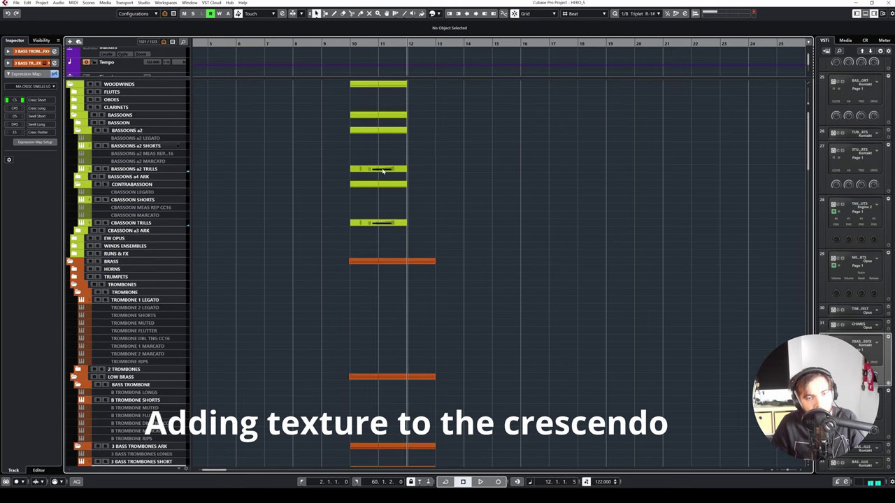
# Step: Check the bassoon trill notes, and duplicate the trill part onto BASS CLARINET TRILLS to audition it with the soloed trills
pyautogui.doubleClick(383, 171)
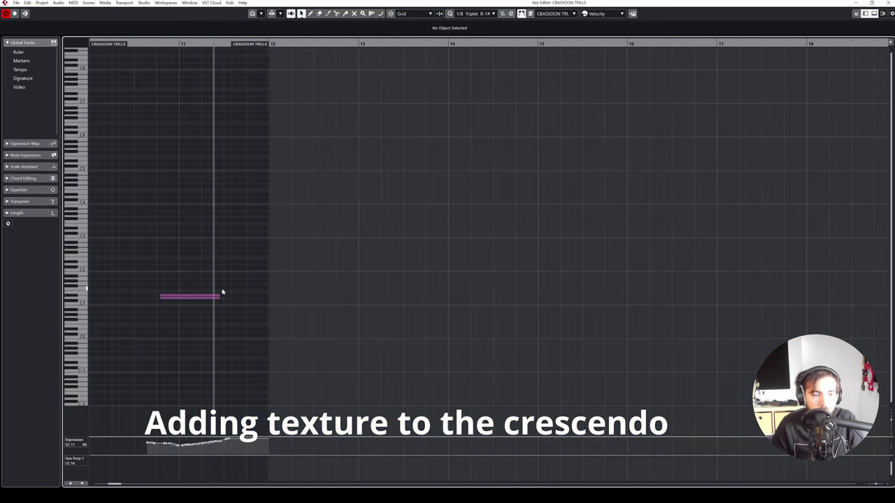
pyautogui.press('Escape')
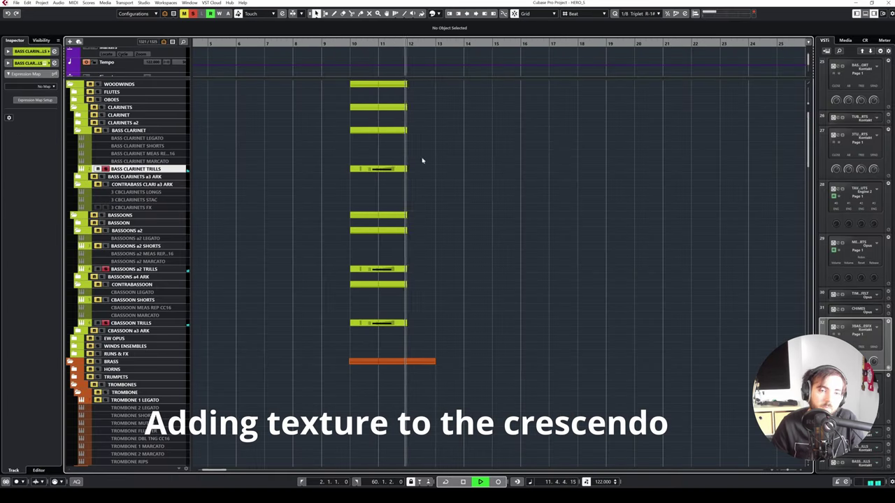
pyautogui.press('space')
# Step: Open the woodwind trill parts together and extend all their notes to start at about 10.3.4
pyautogui.click(373, 169)
pyautogui.doubleClick(387, 323)
pyautogui.hotkey('ctrl', 'a')
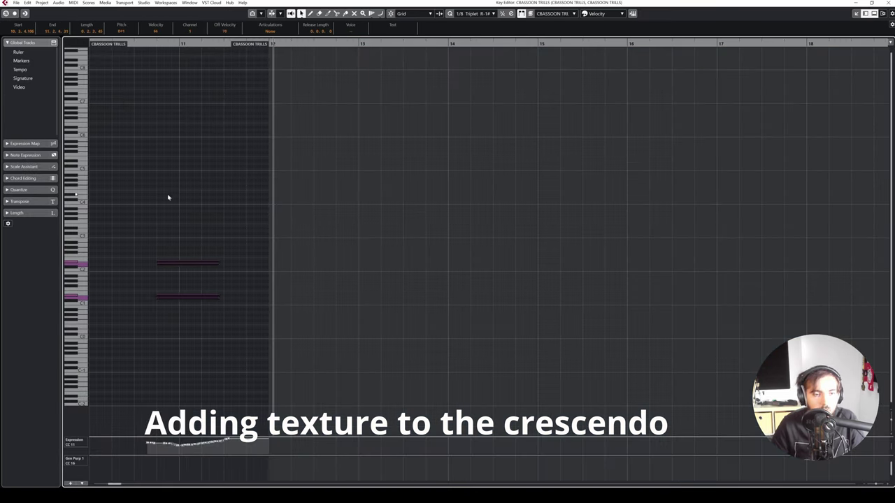
pyautogui.click(151, 43)
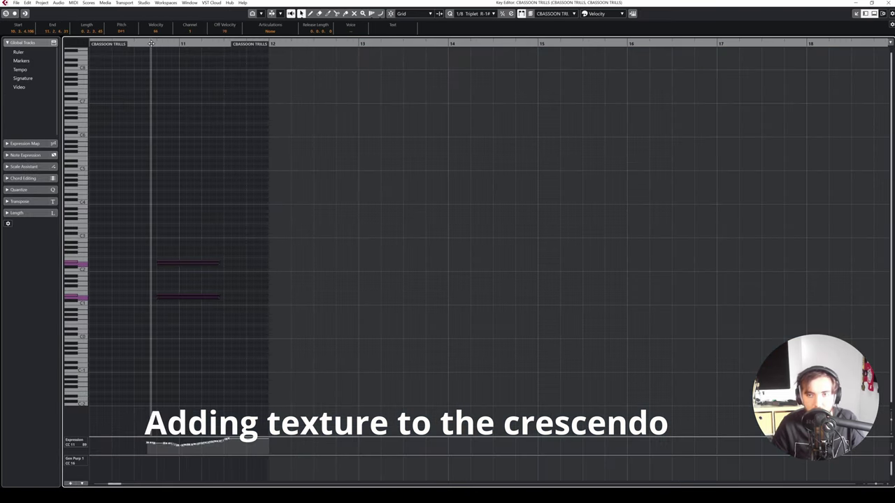
pyautogui.click(889, 3)
# Step: Solo the ORGANIC PERCUSSION folder alongside the crescendo tracks and play from bar 9
pyautogui.scroll(-15, 615, 219)
pyautogui.scroll(4, 441, 222)
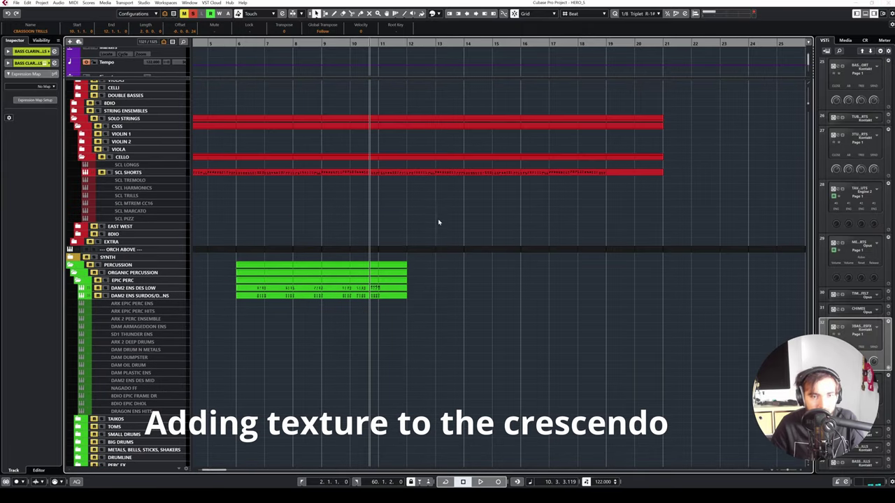
pyautogui.click(102, 273)
pyautogui.moveTo(348, 44); pyautogui.dragTo(321, 43)
pyautogui.press('space')
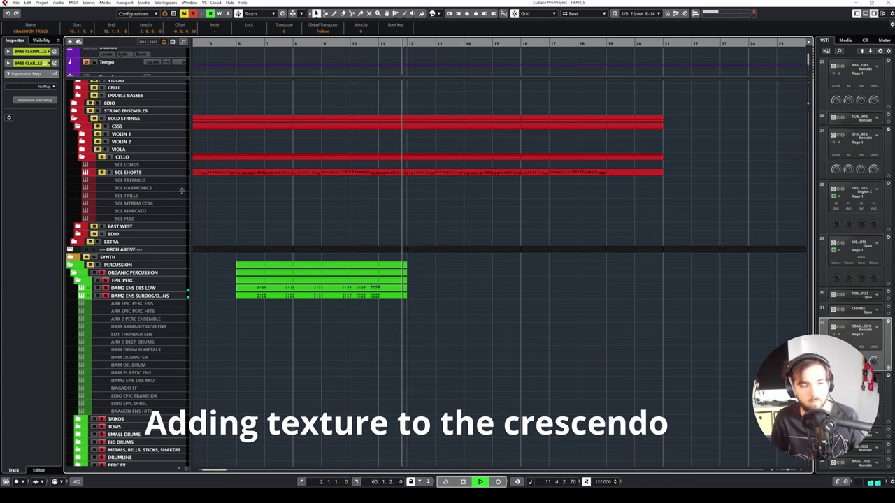
# Step: Reveal the 4 HORNS tracks in the brass section, enable 4 HORNS TRILLS, and record a trill there within bars 10 to 12
pyautogui.press('space')
pyautogui.scroll(15, 108, 266)
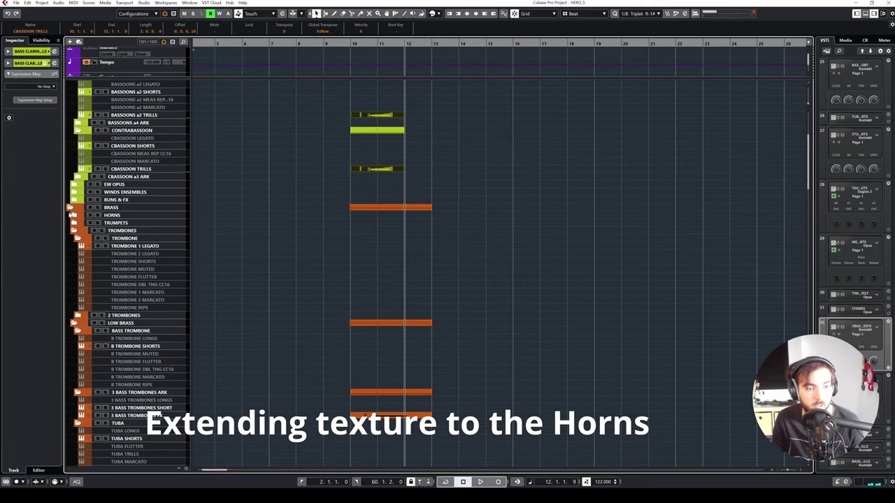
pyautogui.click(72, 214)
pyautogui.click(77, 230)
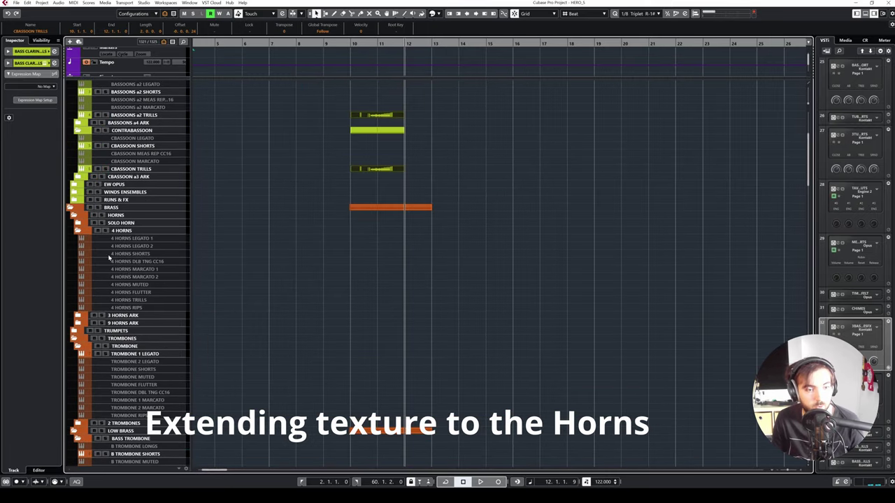
pyautogui.click(148, 306)
pyautogui.click(151, 301)
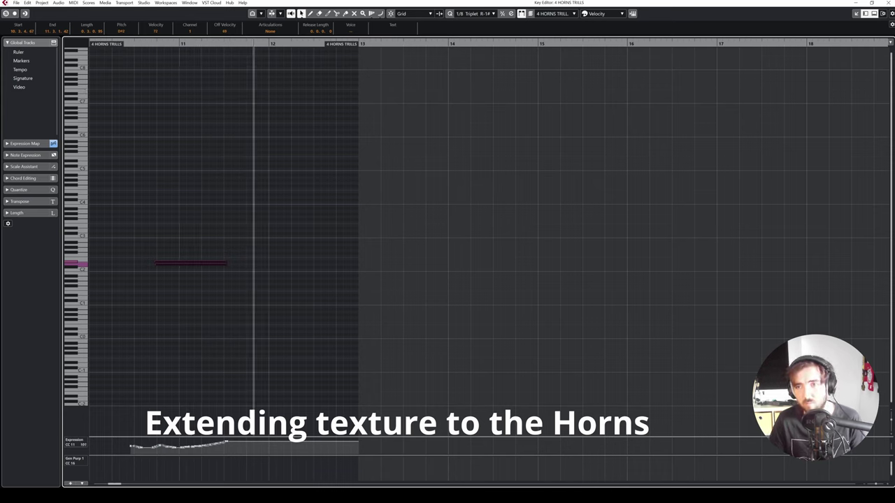
# Step: Transpose the 4 HORNS TRILLS notes up an octave and audition them from shortly before the trill starts
pyautogui.hotkey('shift', 'Up')
pyautogui.moveTo(155, 43); pyautogui.dragTo(132, 43)
pyautogui.press('space')
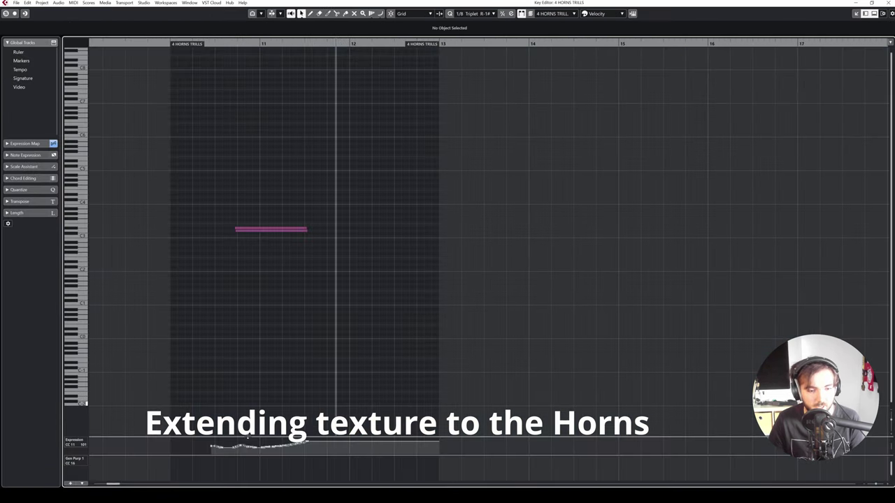
# Step: Enlarge the expression lane of 4 HORNS TRILLS and redraw the CC 11 curve beneath the trill notes
pyautogui.moveTo(248, 437); pyautogui.dragTo(248, 364)
pyautogui.press('h')
pyautogui.press('h')
pyautogui.press('h')
pyautogui.press('h')
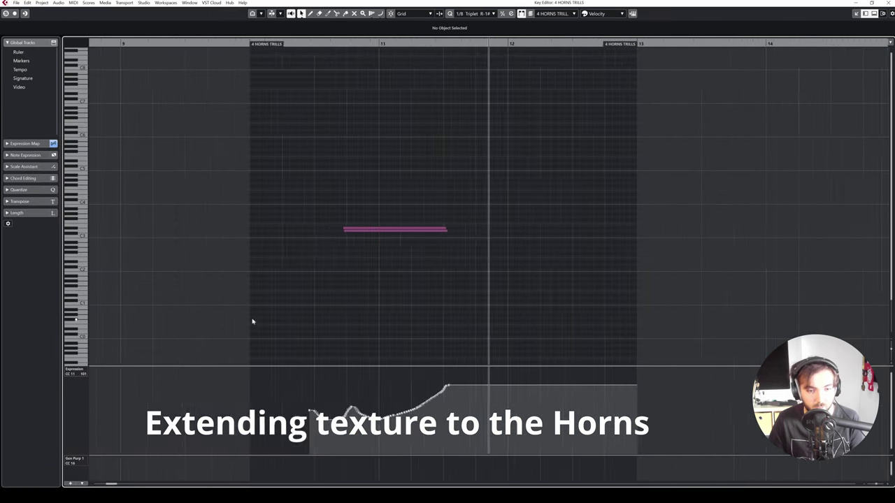
pyautogui.rightClick(296, 304)
pyautogui.click(308, 306)
pyautogui.moveTo(287, 394)
pyautogui.mouseDown()
pyautogui.moveTo(308, 415)
pyautogui.moveTo(337, 418)
pyautogui.moveTo(424, 385)
pyautogui.mouseUp()
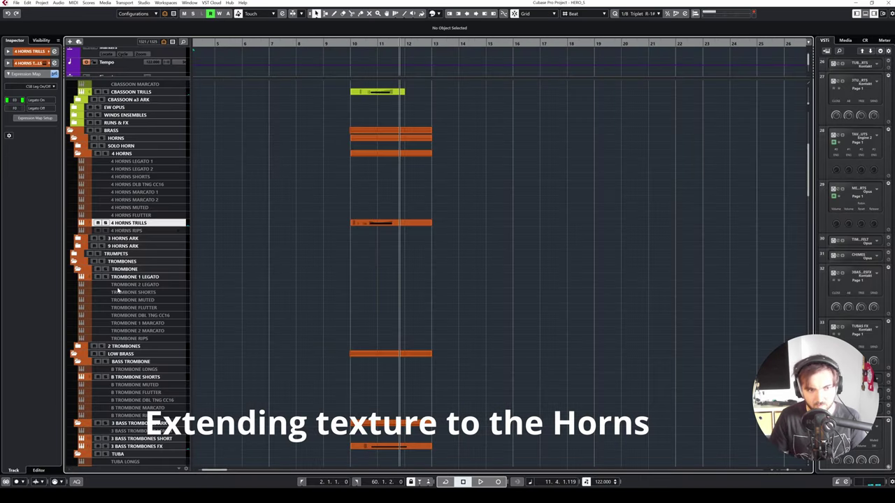
# Step: Record a horn rip on 4 HORNS RIPS at about 11.3 and lower its note an octave to D3
pyautogui.click(129, 231)
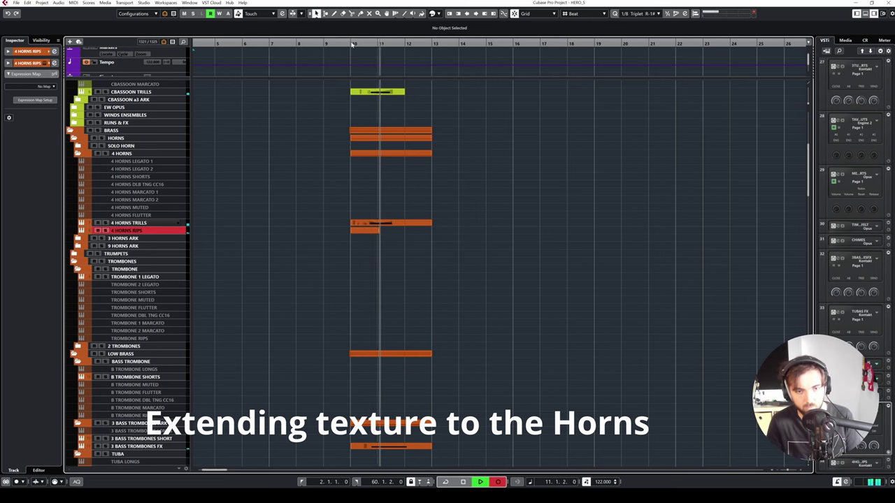
pyautogui.press('space')
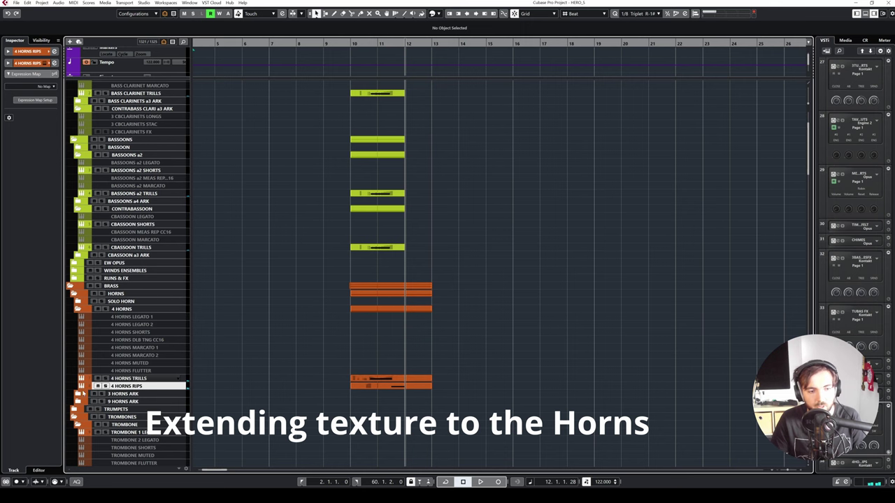
pyautogui.doubleClick(360, 384)
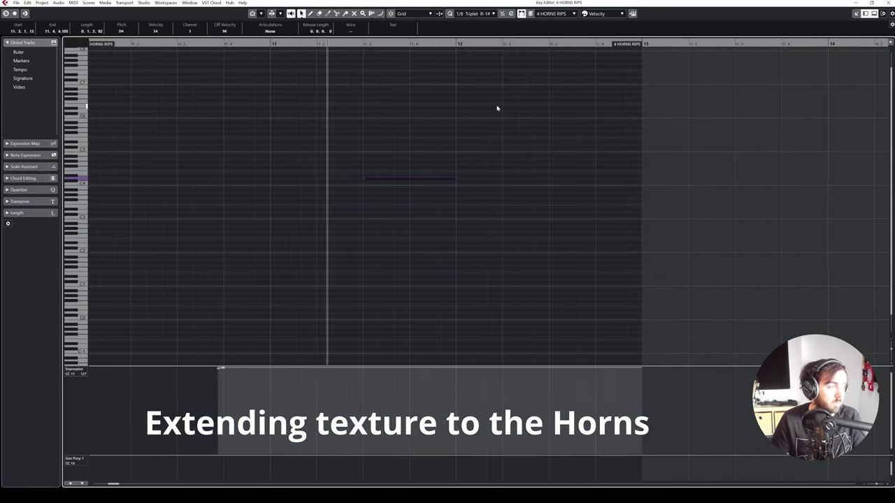
pyautogui.press('space')
pyautogui.click(554, 128)
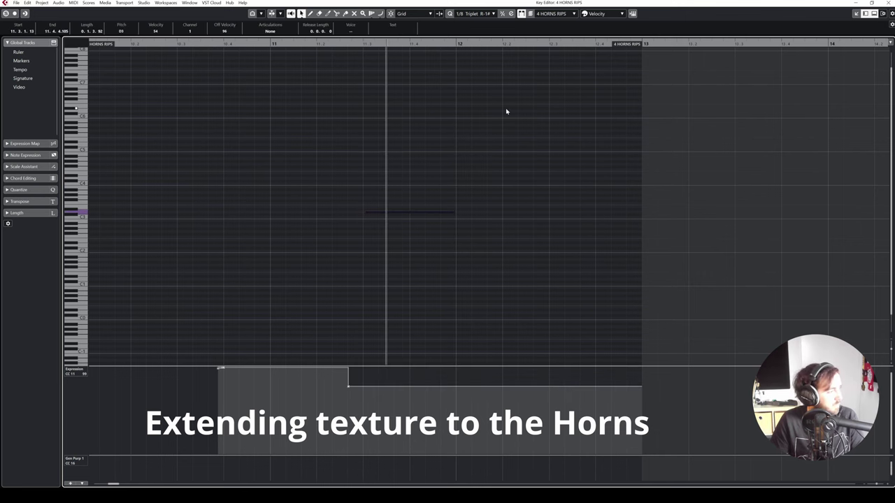
pyautogui.click(887, 3)
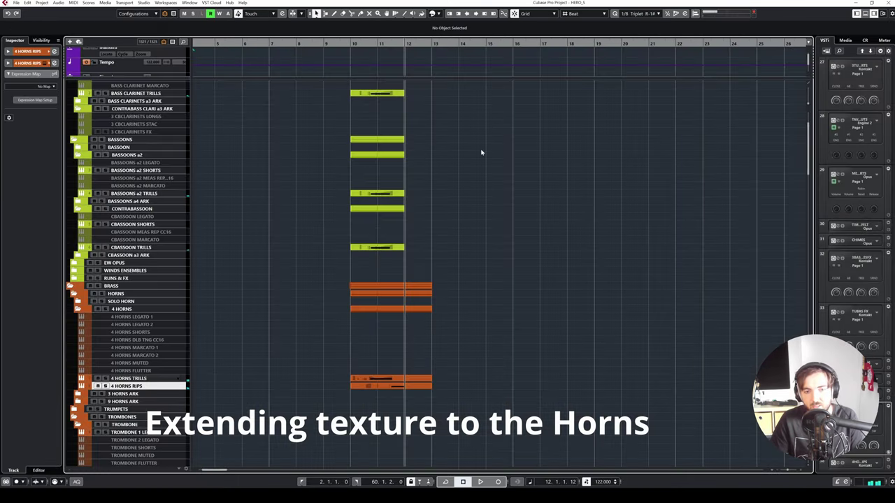
# Step: Play the crescendo section through to bar 13 to check the new horn trill and rip parts
pyautogui.scroll(3, 480, 152)
pyautogui.scroll(-7, 304, 144)
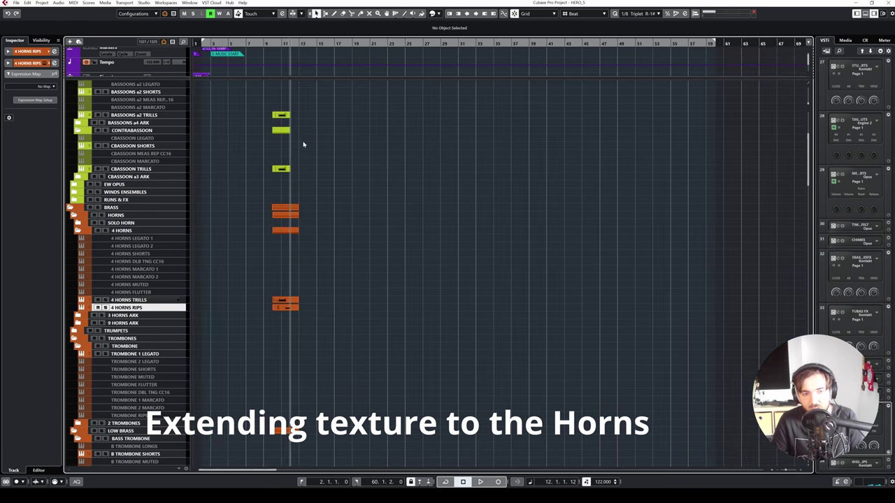
pyautogui.press('h')
pyautogui.press('h')
pyautogui.press('h')
pyautogui.scroll(5, 296, 144)
pyautogui.press('space')
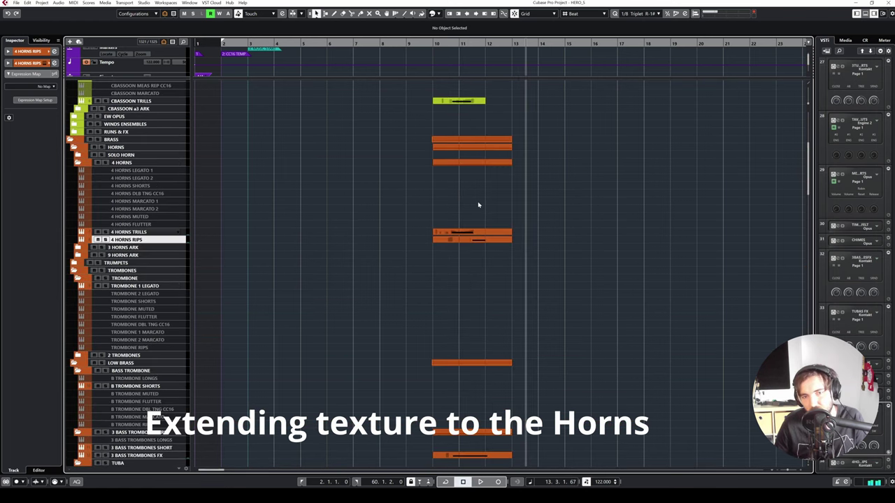
# Step: Mute the 4 HORNS RIPS part and play from about bar 10 to judge the crescendo without it
pyautogui.rightClick(475, 202)
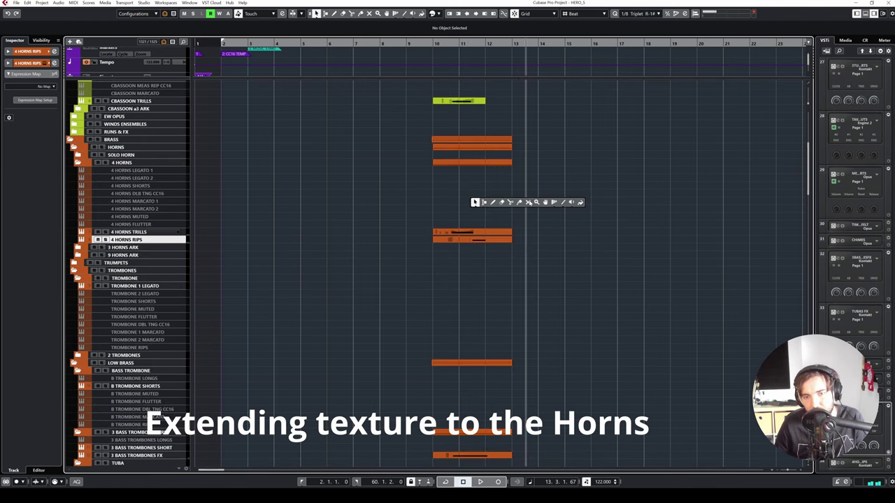
pyautogui.click(529, 202)
pyautogui.click(493, 239)
pyautogui.rightClick(460, 114)
pyautogui.click(459, 114)
pyautogui.click(438, 43)
pyautogui.press('space')
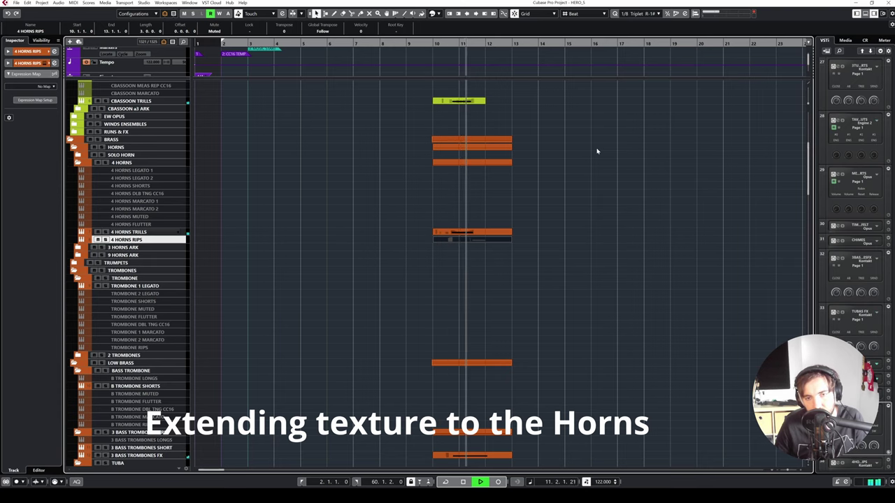
pyautogui.press('space')
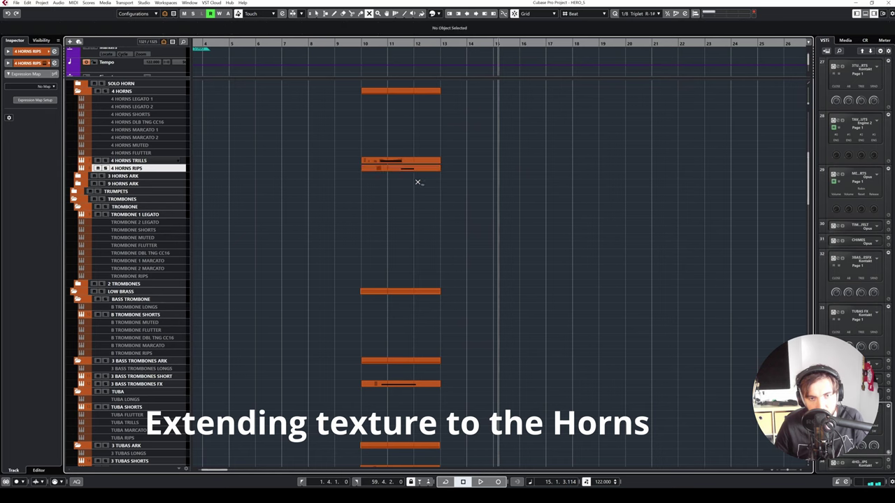
pyautogui.rightClick(442, 201)
pyautogui.click(477, 200)
# Step: Select VIOLINS 1 SHORTS and play from bar 10 to try out an additional ostinato layer
pyautogui.press('g')
pyautogui.scroll(6, 402, 259)
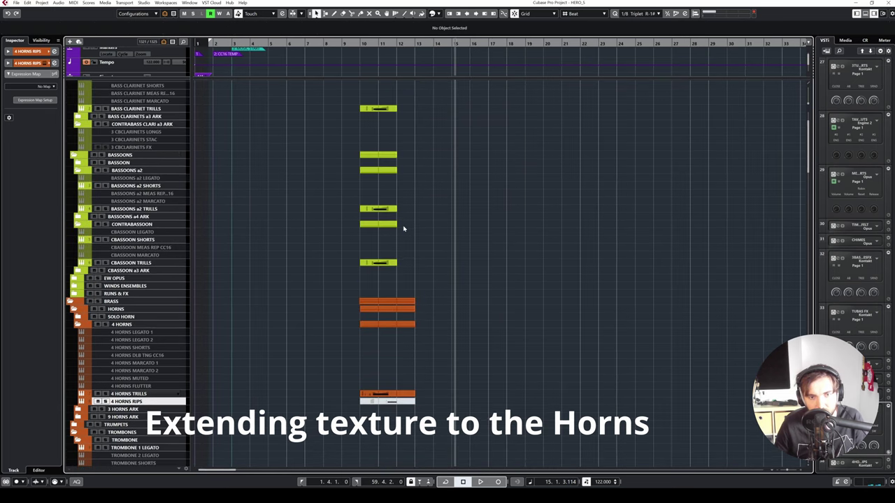
pyautogui.scroll(-6, 427, 399)
pyautogui.scroll(8, 230, 193)
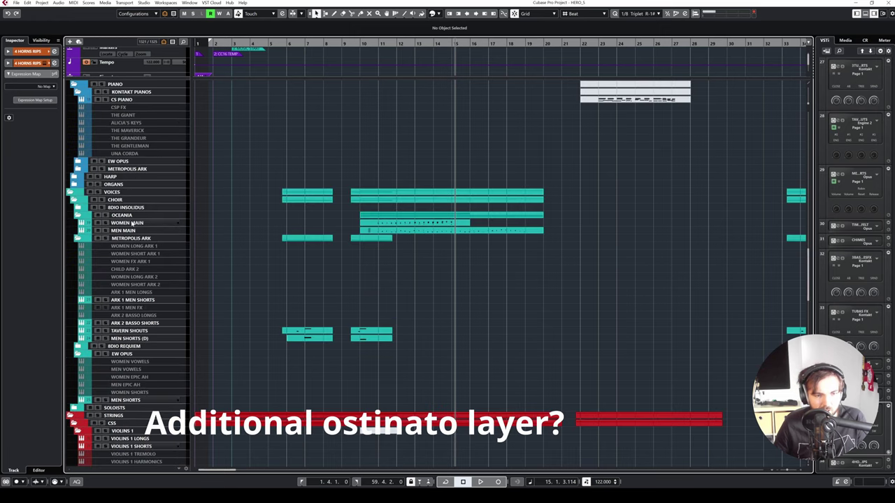
pyautogui.scroll(-6, 136, 228)
pyautogui.click(145, 216)
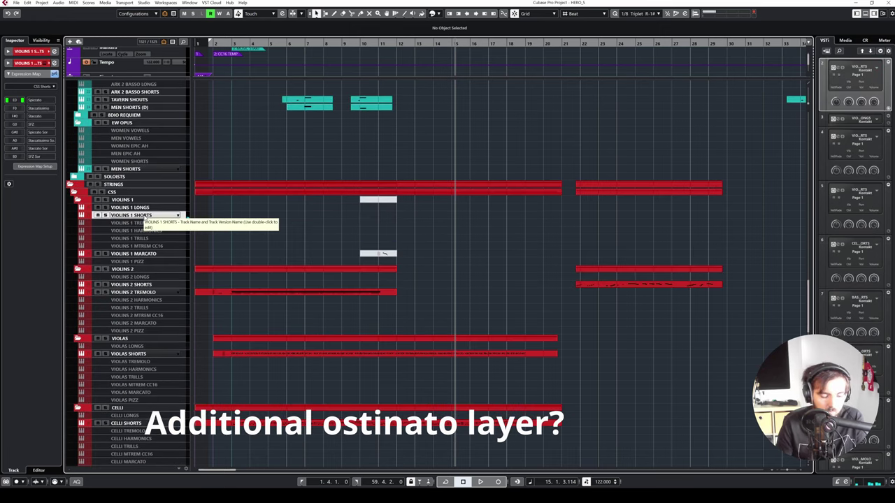
pyautogui.moveTo(383, 43); pyautogui.dragTo(359, 43)
pyautogui.press('space')
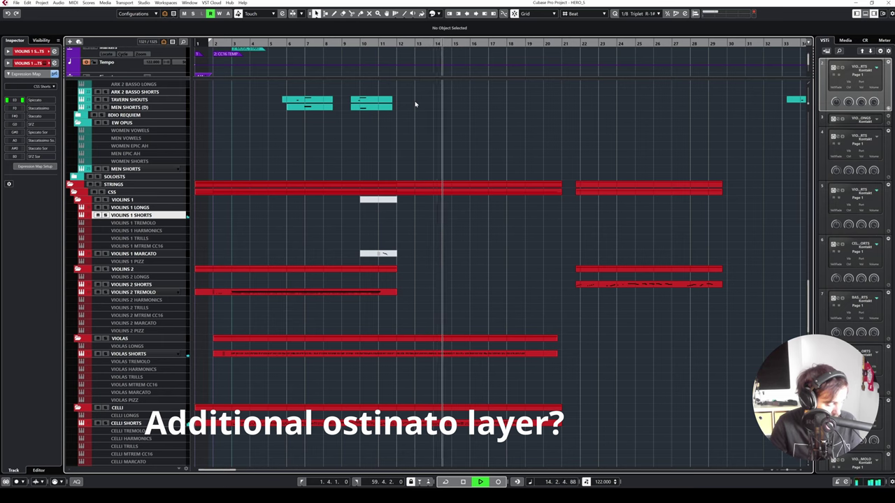
pyautogui.press('space')
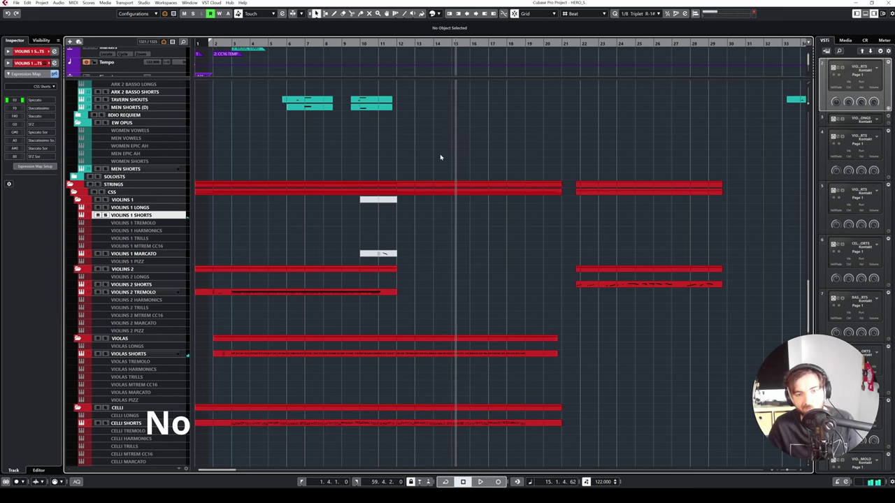
# Step: Insert the C1 comp Stereo compressor on WOMEN MAIN, lowering its threshold and raising its ratio to control the choir's loudness
pyautogui.scroll(-3, 381, 143)
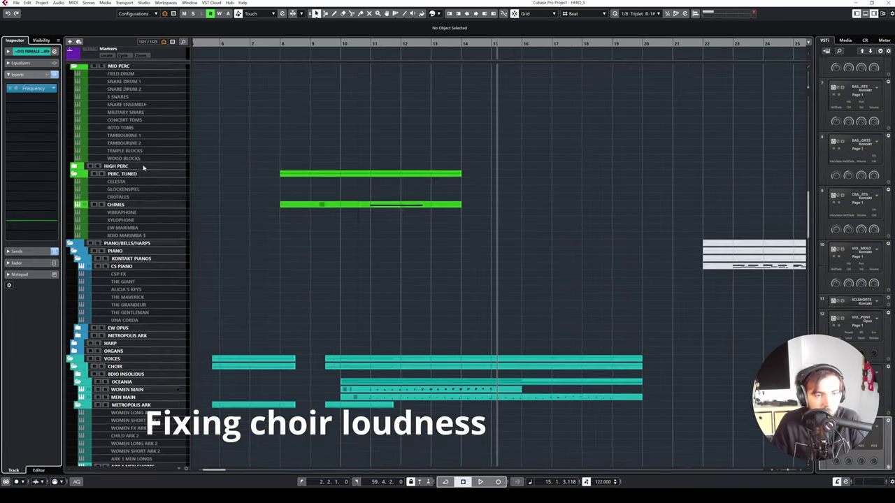
pyautogui.scroll(4, 142, 165)
pyautogui.click(142, 149)
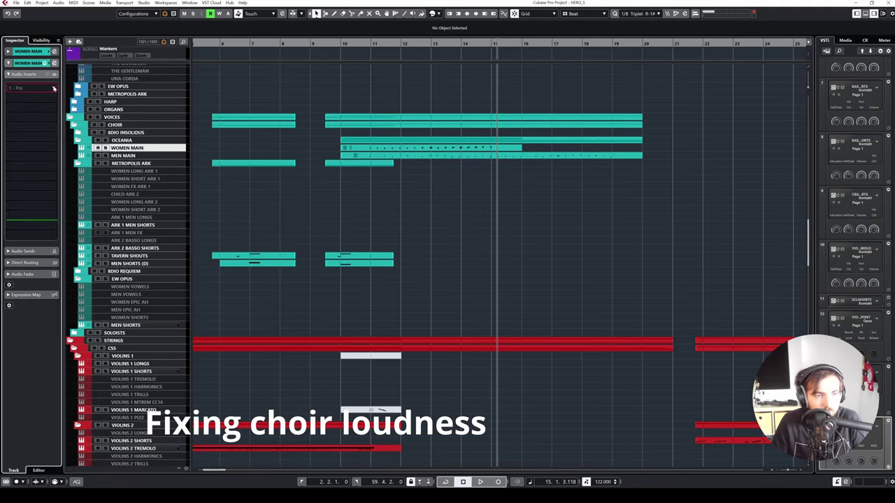
pyautogui.click(52, 88)
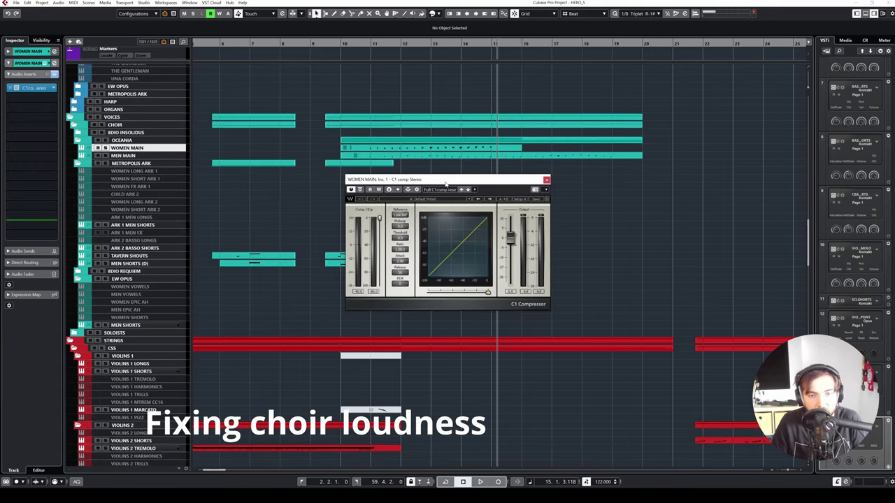
pyautogui.moveTo(445, 182); pyautogui.dragTo(432, 237)
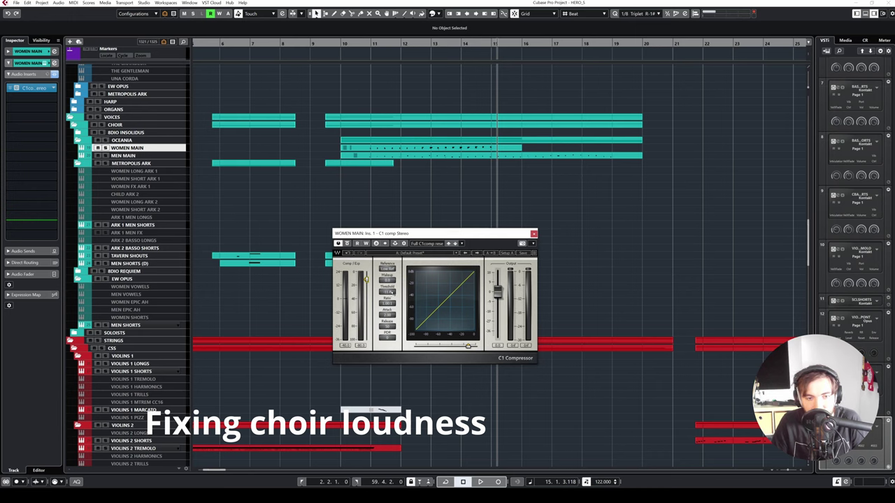
pyautogui.press('space')
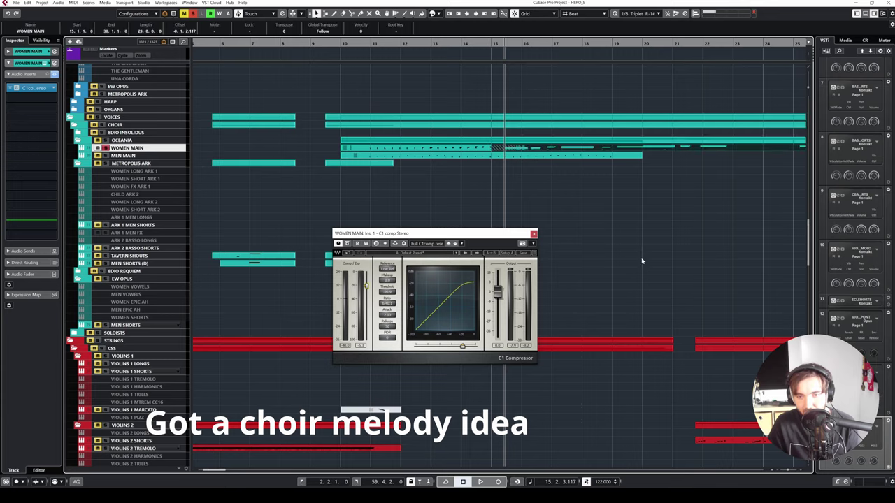
# Step: Delete every note after about bar 28 from the new WOMEN MAIN melody, and shorten the part to end around bar 29
pyautogui.scroll(-5, 640, 257)
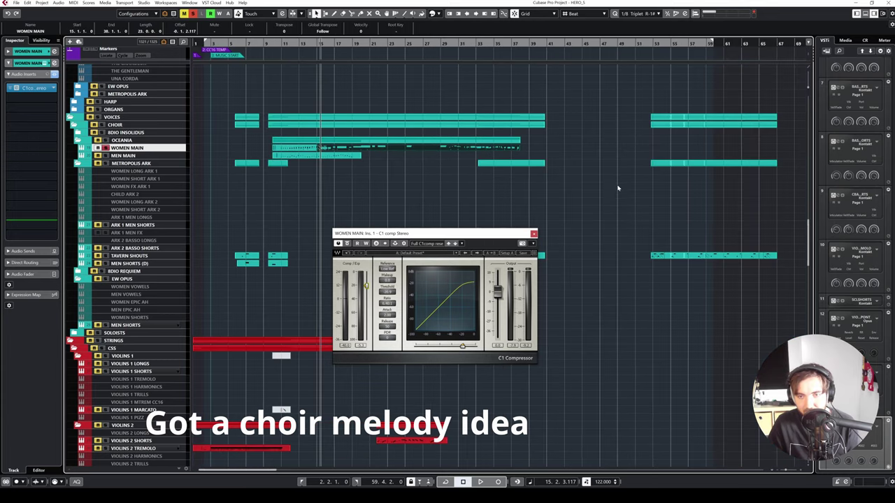
pyautogui.doubleClick(482, 148)
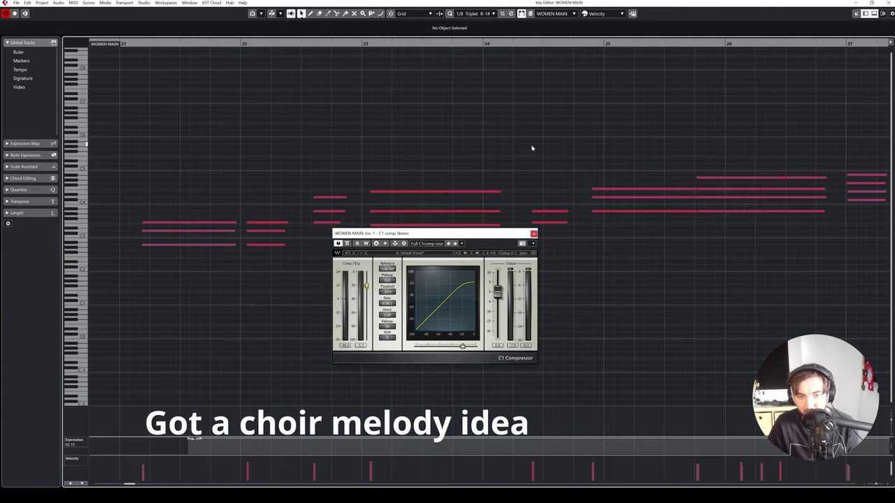
pyautogui.click(533, 233)
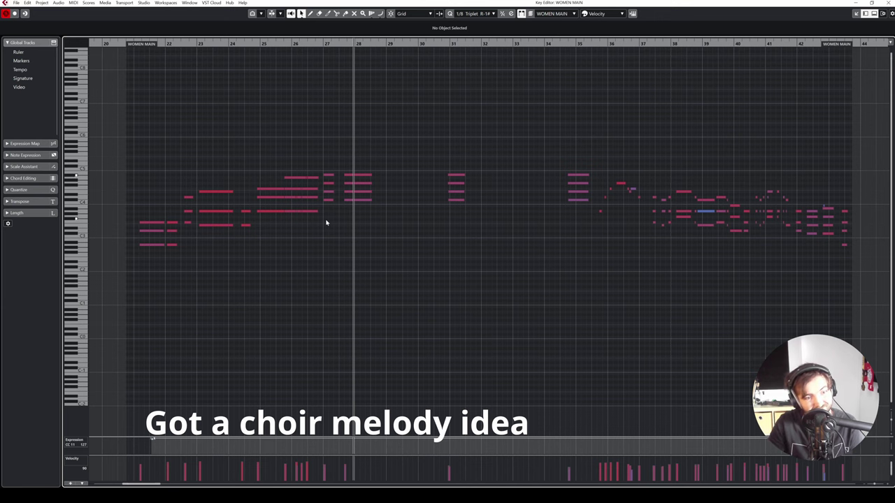
pyautogui.hscroll(1, 326, 222)
pyautogui.moveTo(376, 128); pyautogui.dragTo(814, 257)
pyautogui.press('Delete')
pyautogui.click(888, 3)
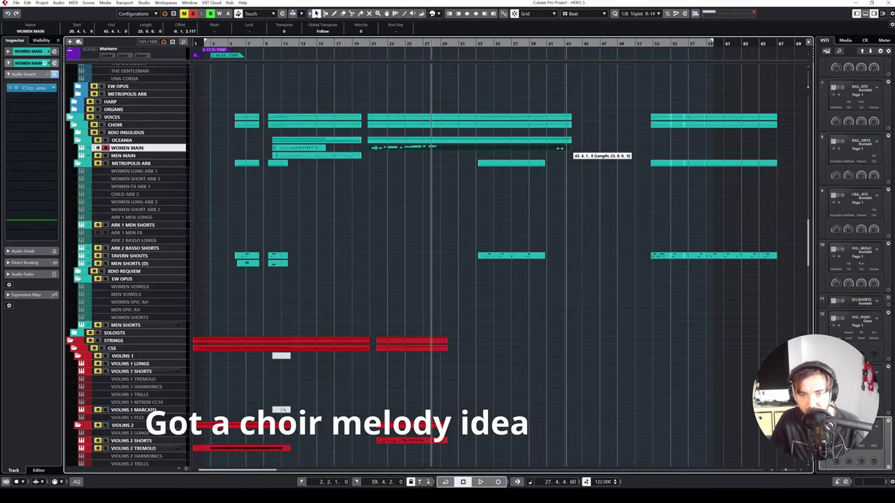
pyautogui.moveTo(512, 151); pyautogui.dragTo(450, 150)
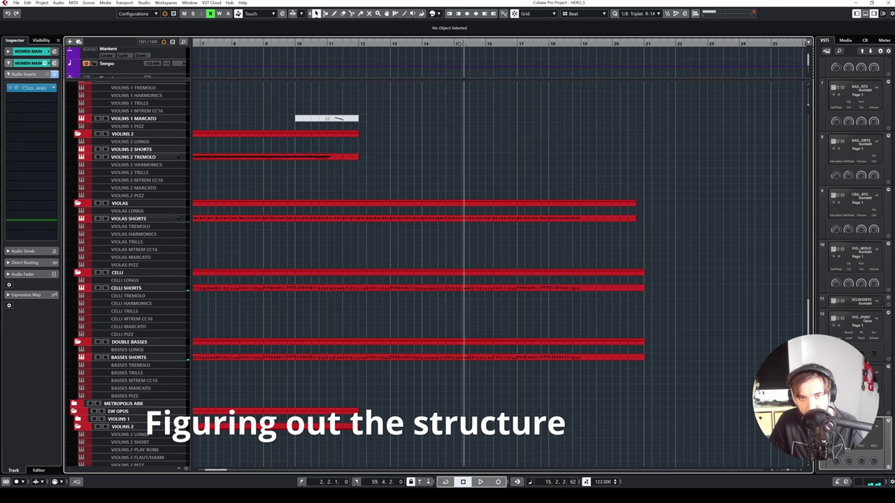
# Step: Add a BUILDUP marker at bar 15 and a FIRST CLIMAX/MELODY marker at bar 19
pyautogui.click(458, 44)
pyautogui.scroll(1, 319, 58)
pyautogui.press('Insert')
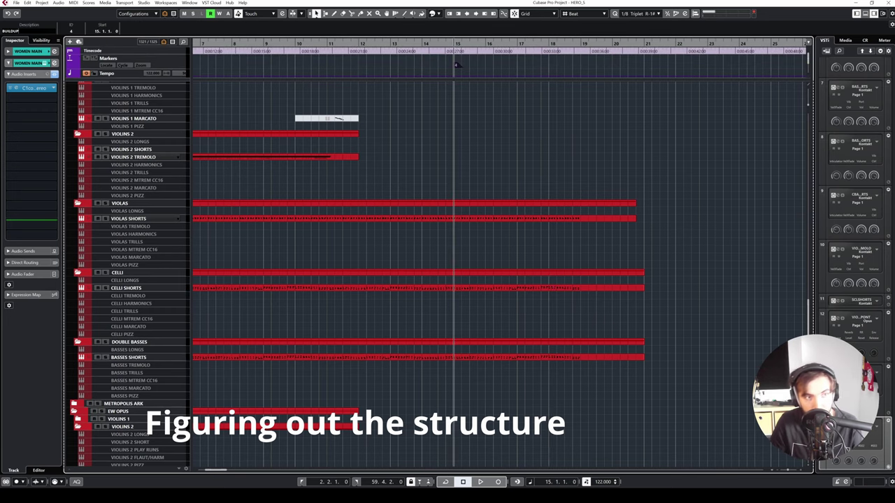
pyautogui.press('Return')
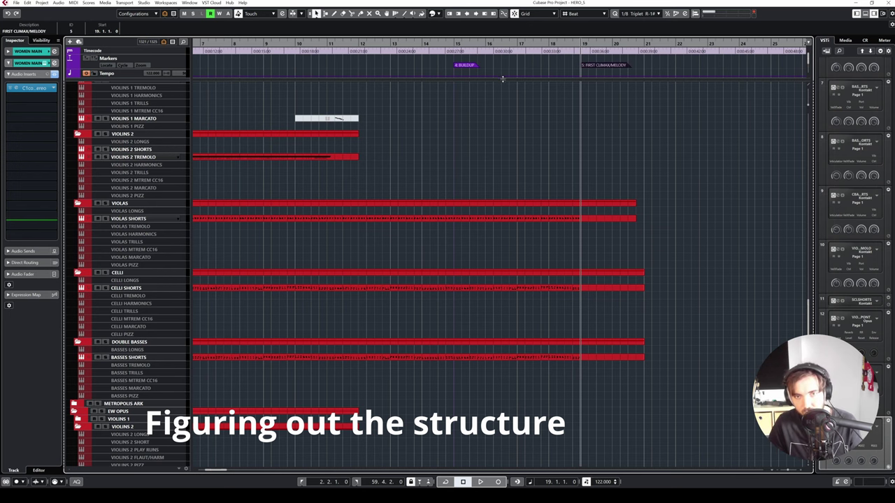
pyautogui.press('g')
pyautogui.press('g')
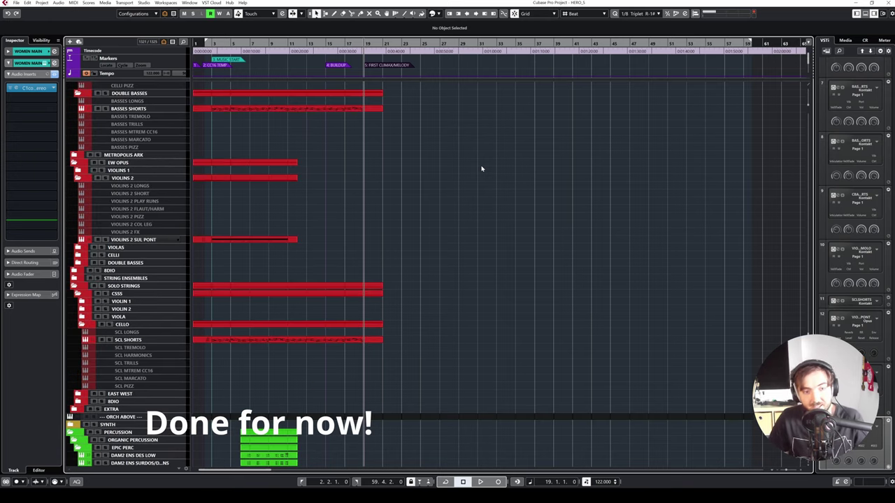
# Step: Play the arrangement from the opening up to bar 19 while following the CELLI SHORTS ostinato notes
pyautogui.scroll(-10, 481, 168)
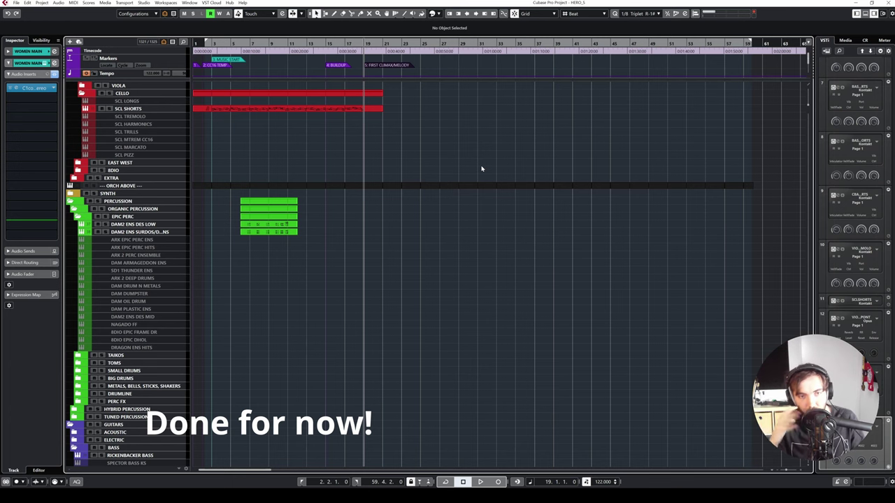
pyautogui.scroll(10, 479, 166)
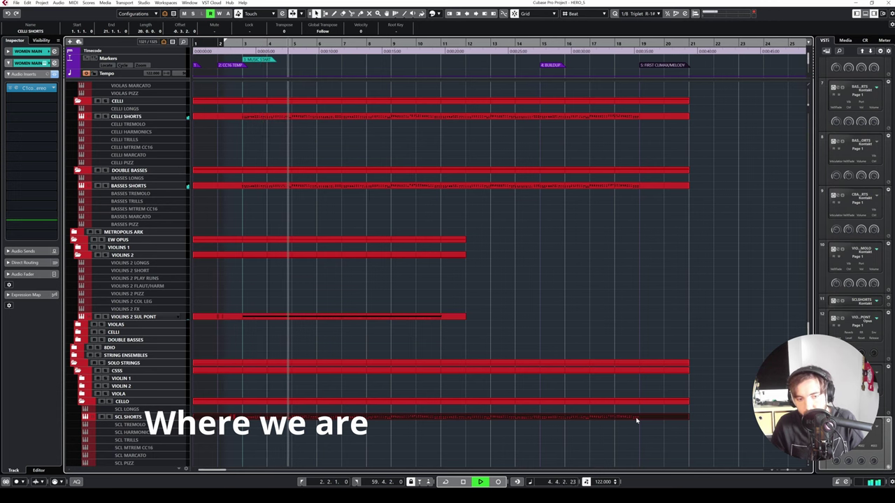
pyautogui.doubleClick(637, 420)
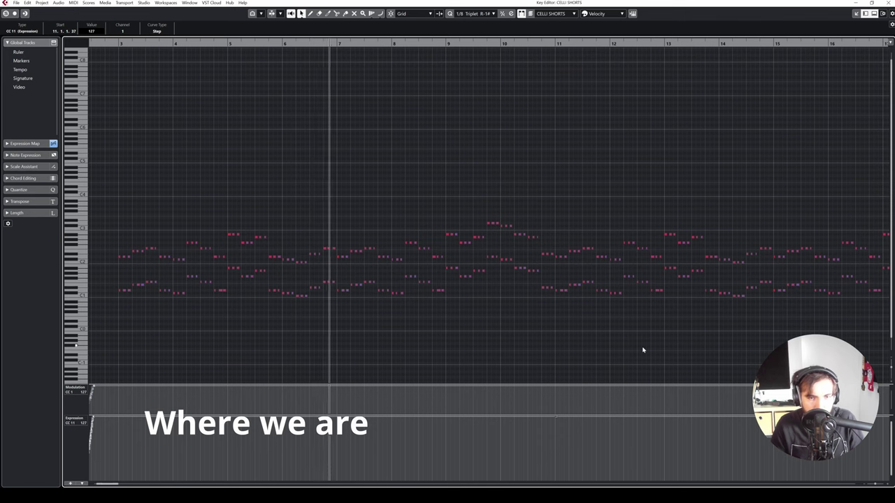
pyautogui.press('h')
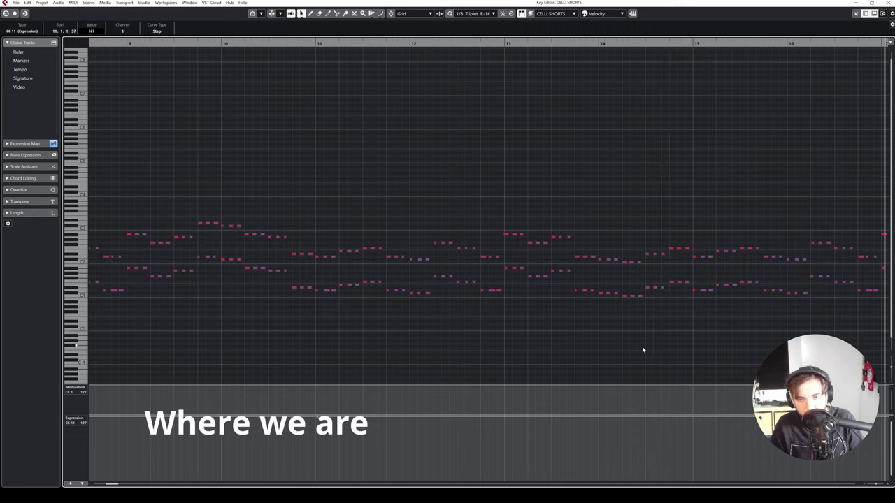
pyautogui.click(888, 3)
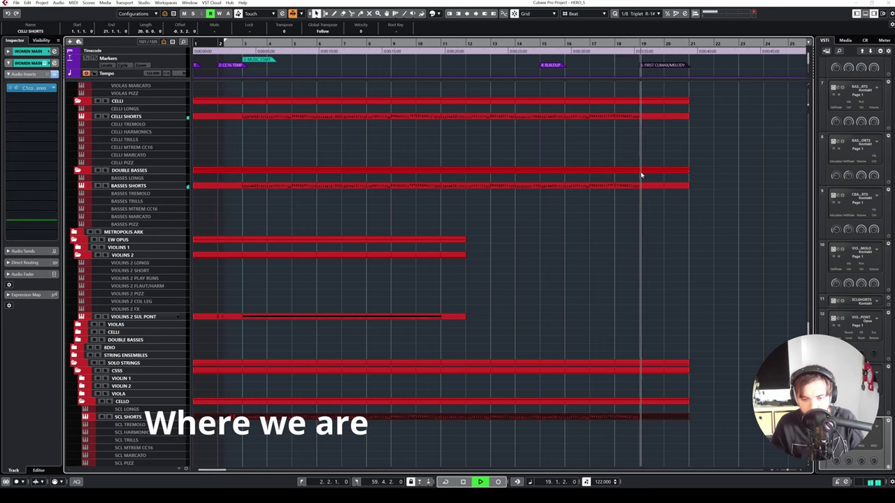
pyautogui.press('space')
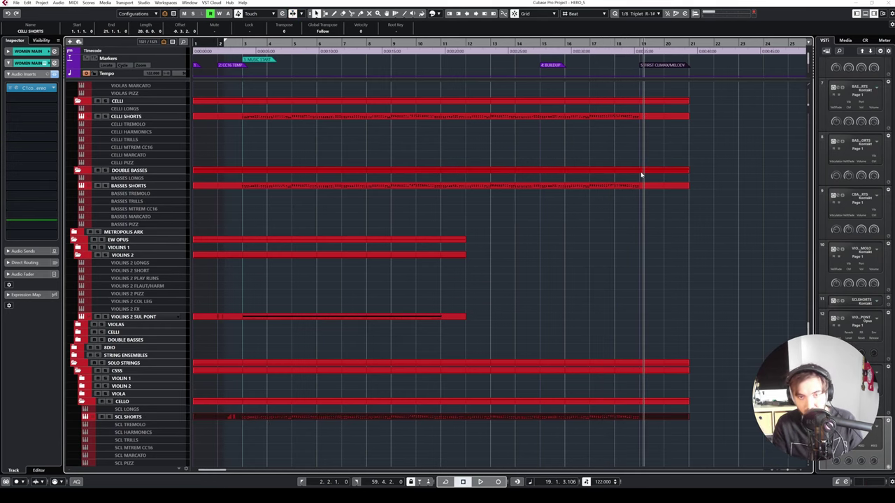